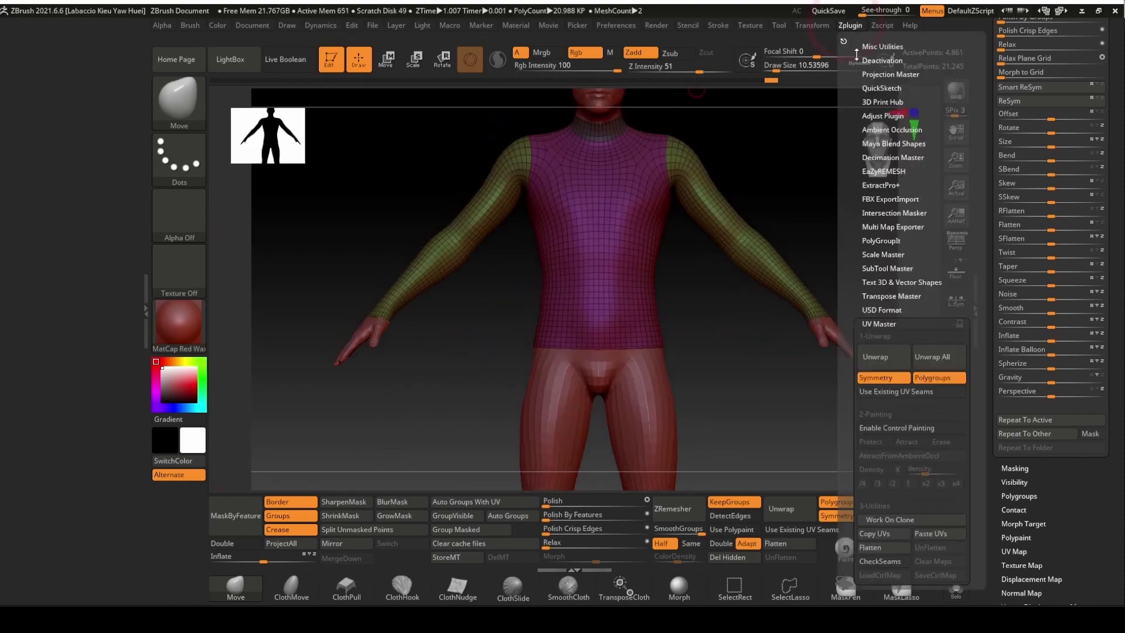
Step: Flatten the shirt mesh with UV Master to show its UV layout
left_click(870, 548, "alt")
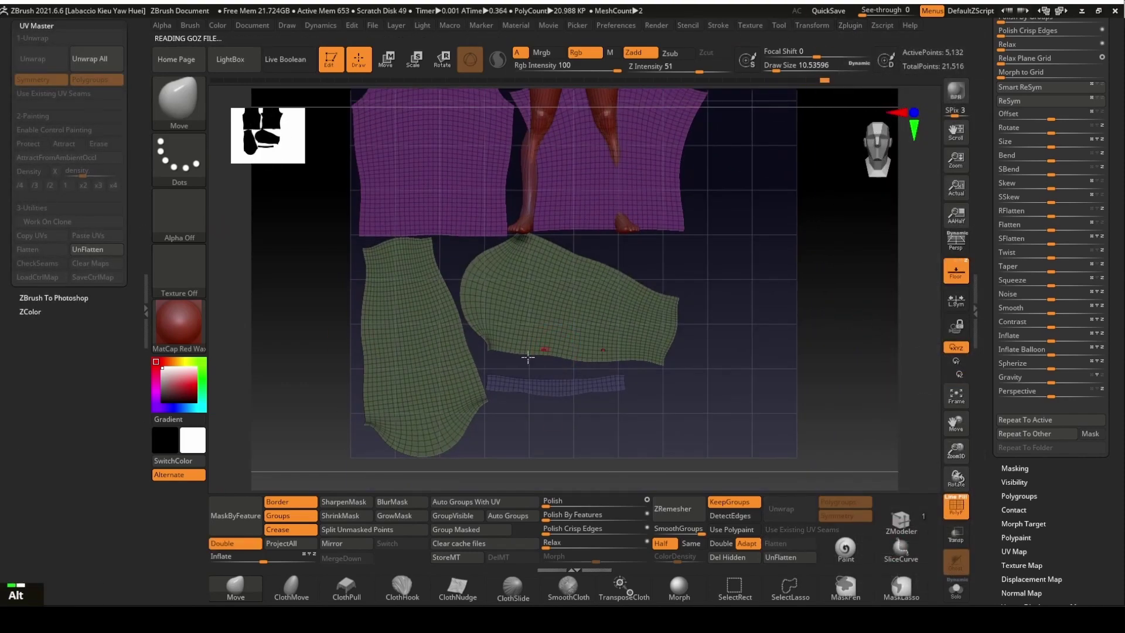
double_click(254, 328)
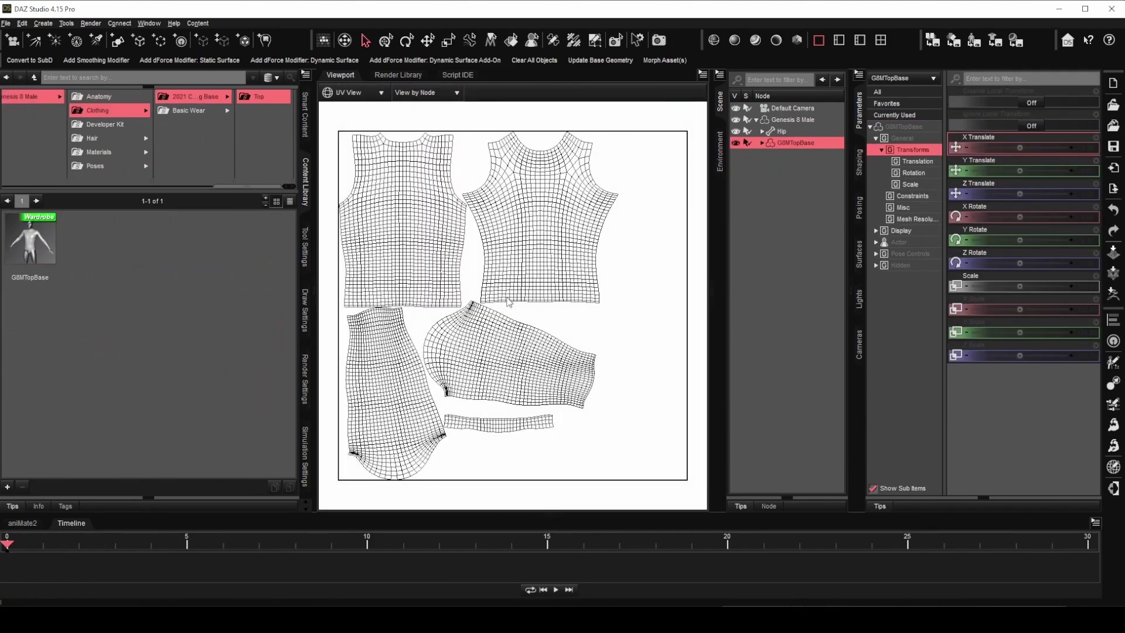
Step: Switch the DAZ Studio viewport from the shirt's UV view to the Default Camera
left_click(381, 93)
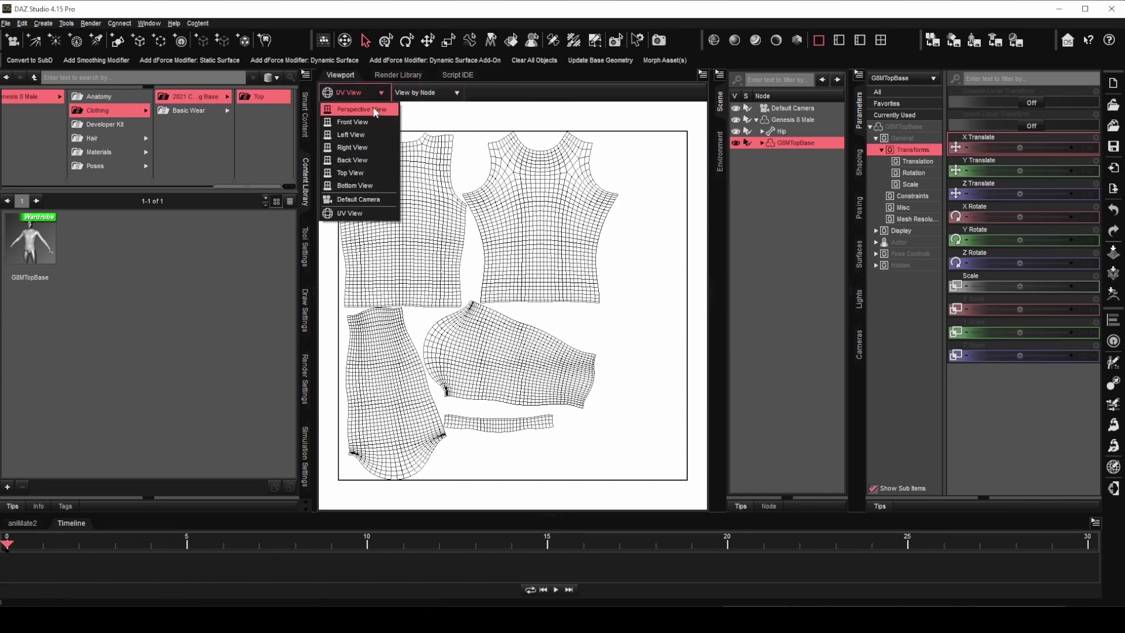
left_click(379, 198)
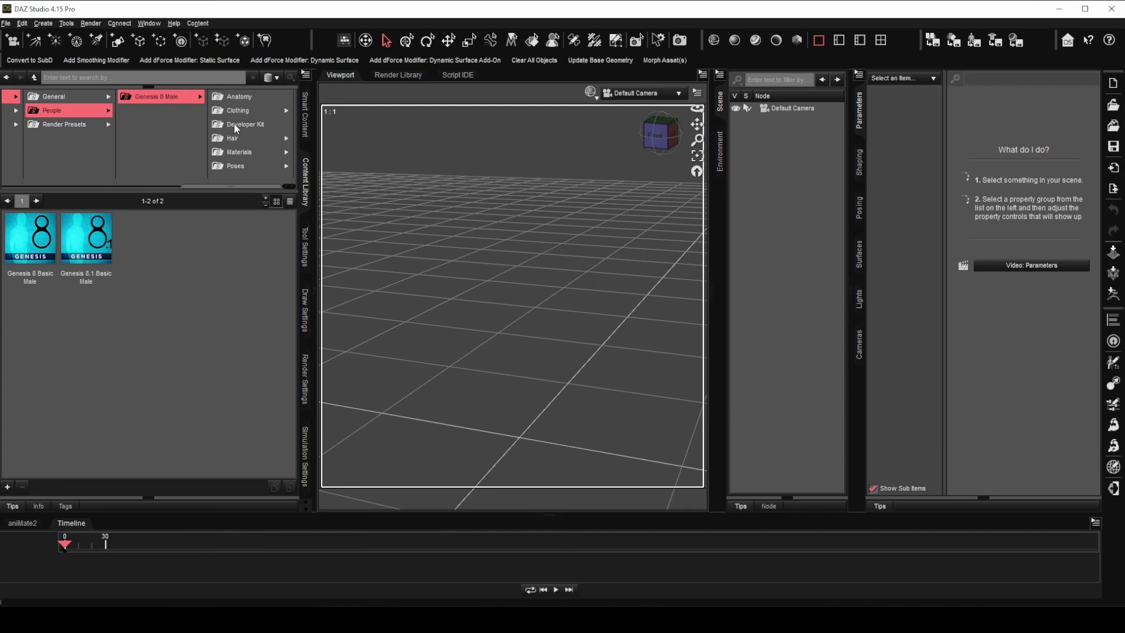
Step: Load the Genesis 8 Male Dev Load figure from the Developer Kit and send it to ZBrush through GoZ with deformations
left_click(248, 124)
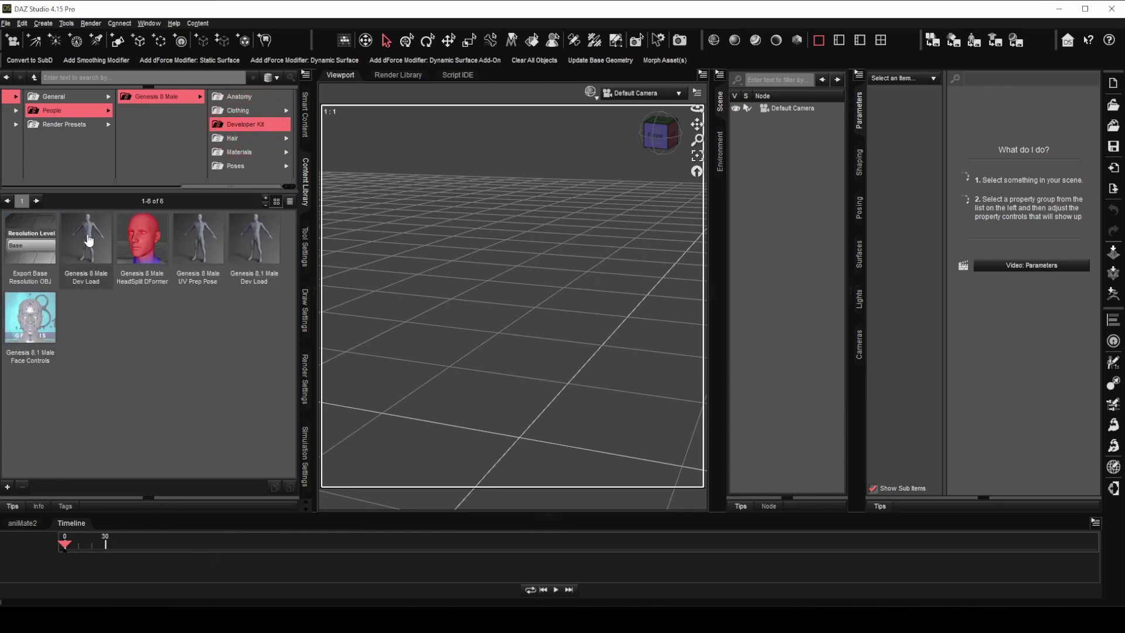
double_click(88, 239)
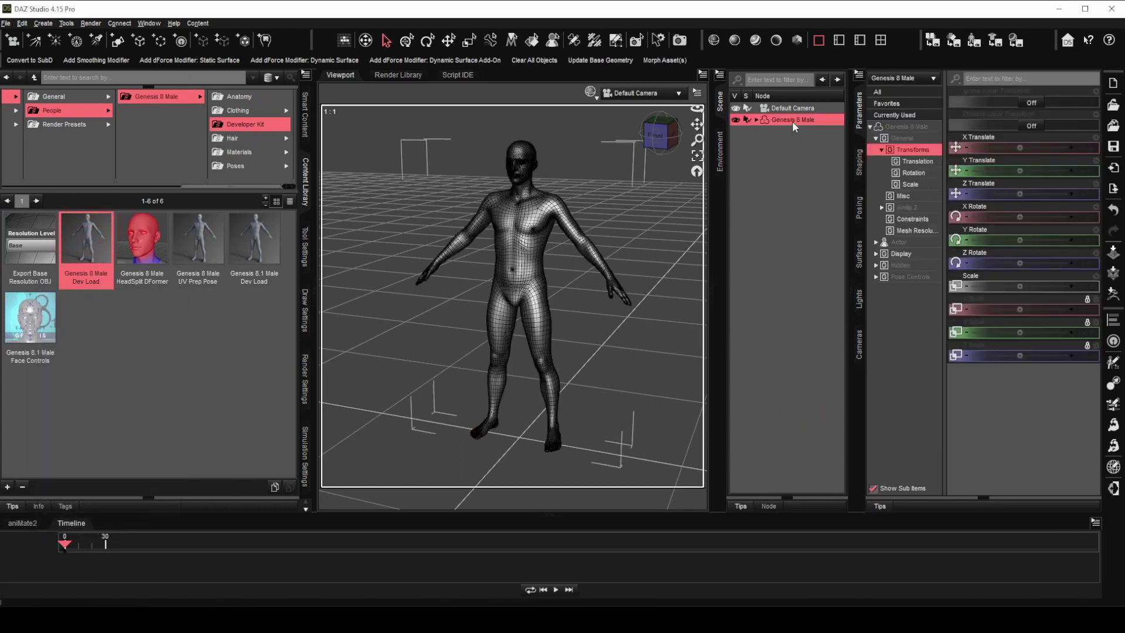
left_click(1114, 296)
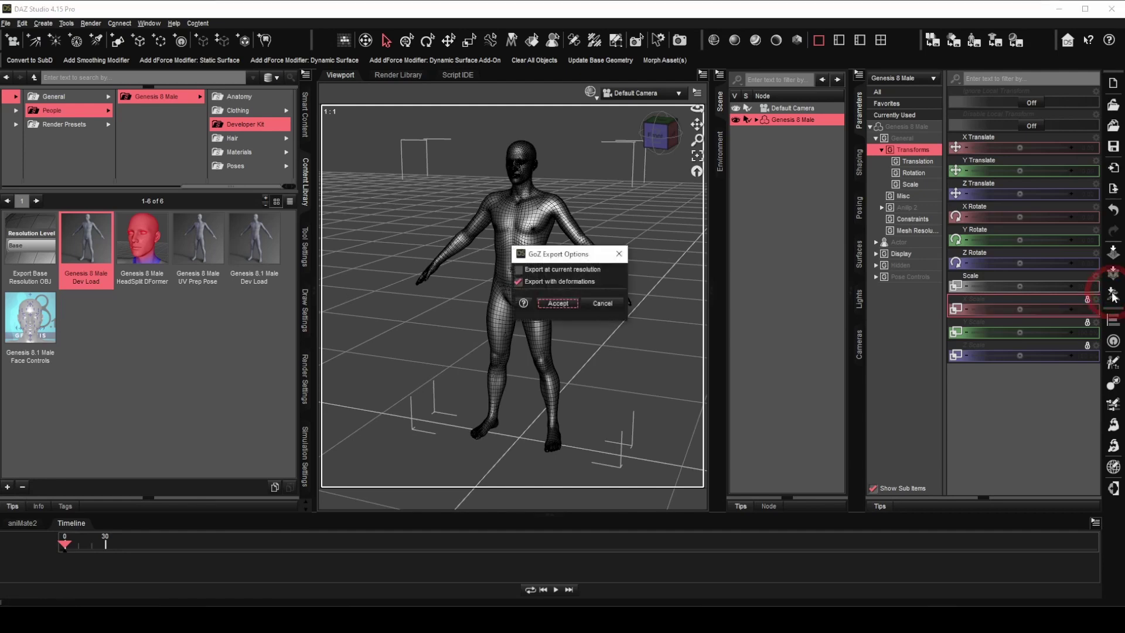
left_click(557, 305)
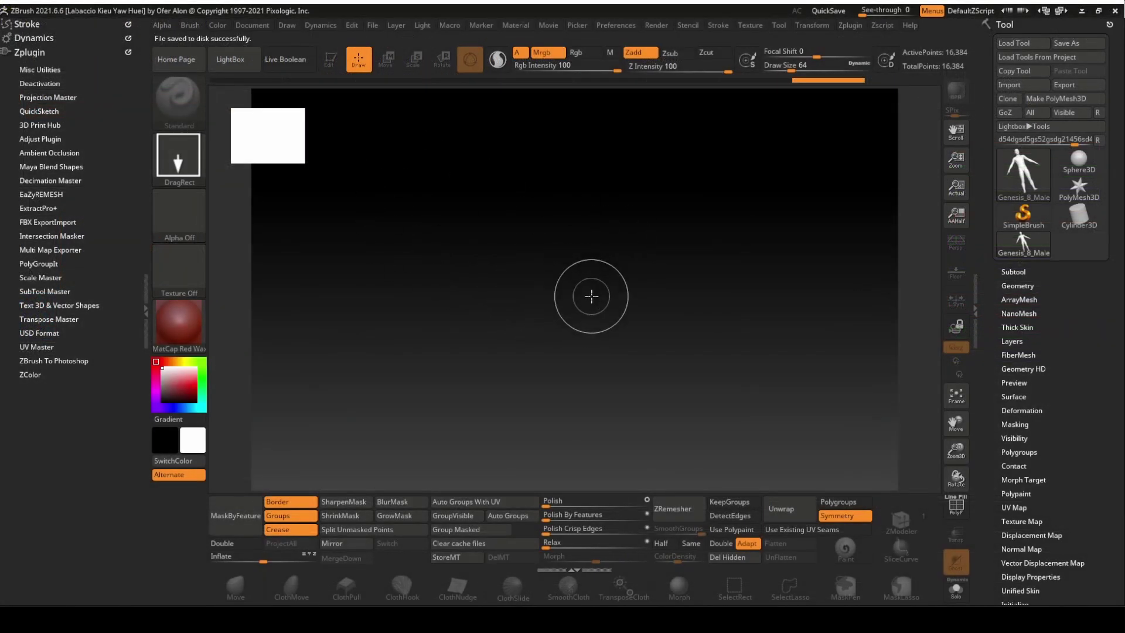
Step: Place the Genesis 8 Male figure on the ZBrush canvas in Edit mode and fit it to the view
left_click_drag(571, 288, 574, 497)
left_click(330, 59)
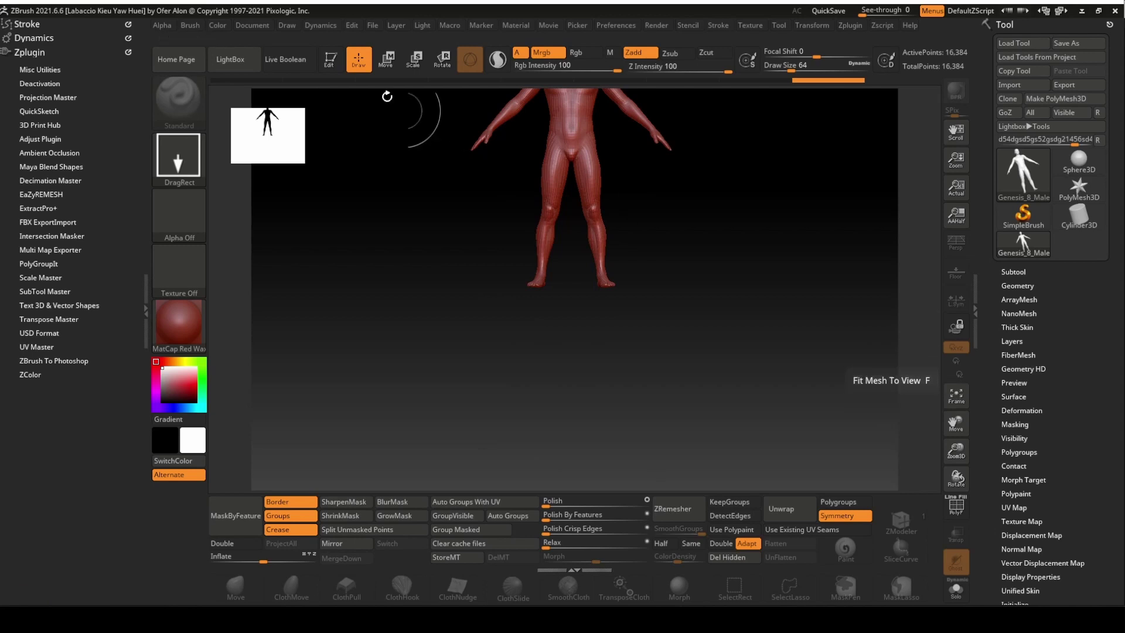
left_click(957, 400)
mouse_move(760, 360)
left_mouse_down()
mouse_move(779, 352)
mouse_move(741, 352)
left_mouse_up()
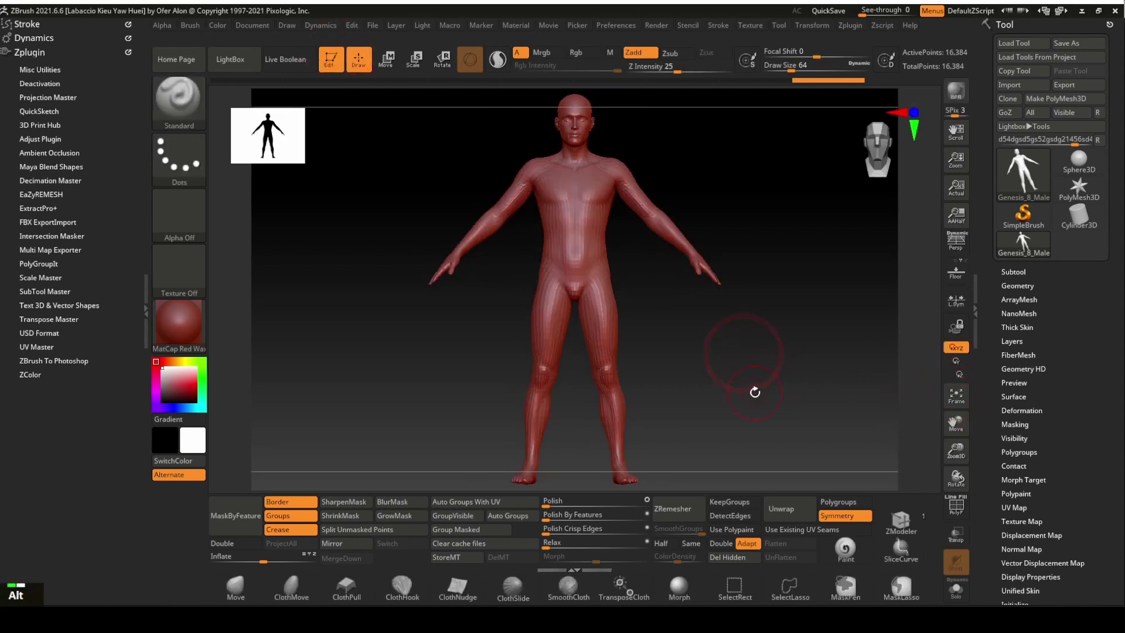
Step: With X symmetry on, mask the figure's torso and arms from neck to hips and wrists using MaskLasso
left_click_drag(754, 389, 886, 365, "alt")
left_click_drag(777, 239, 733, 376, "alt")
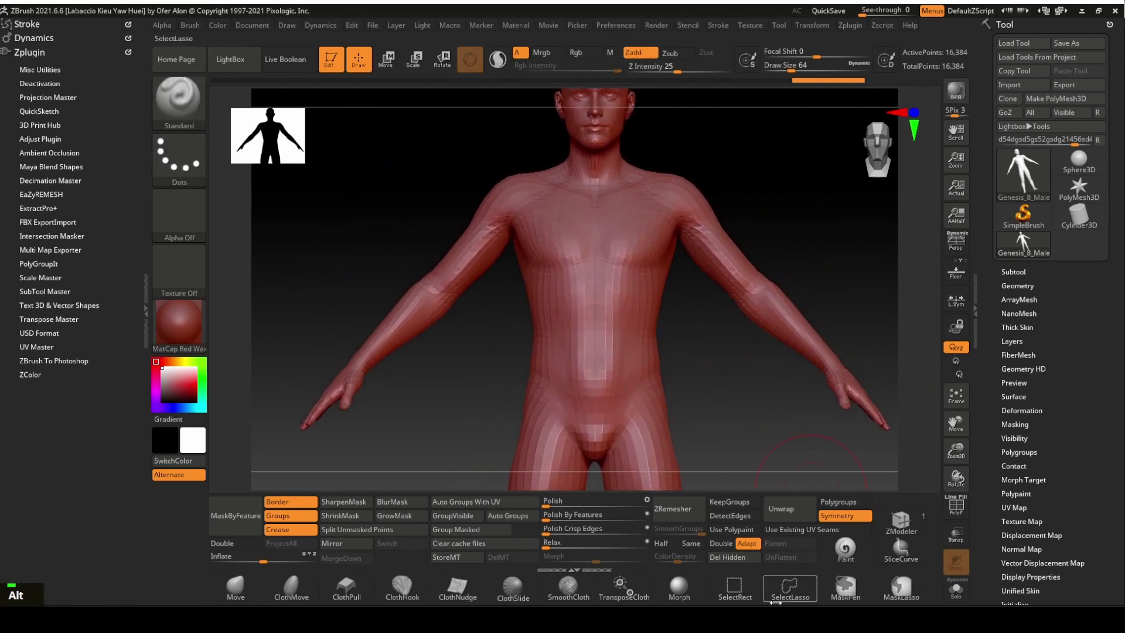
left_click(901, 586)
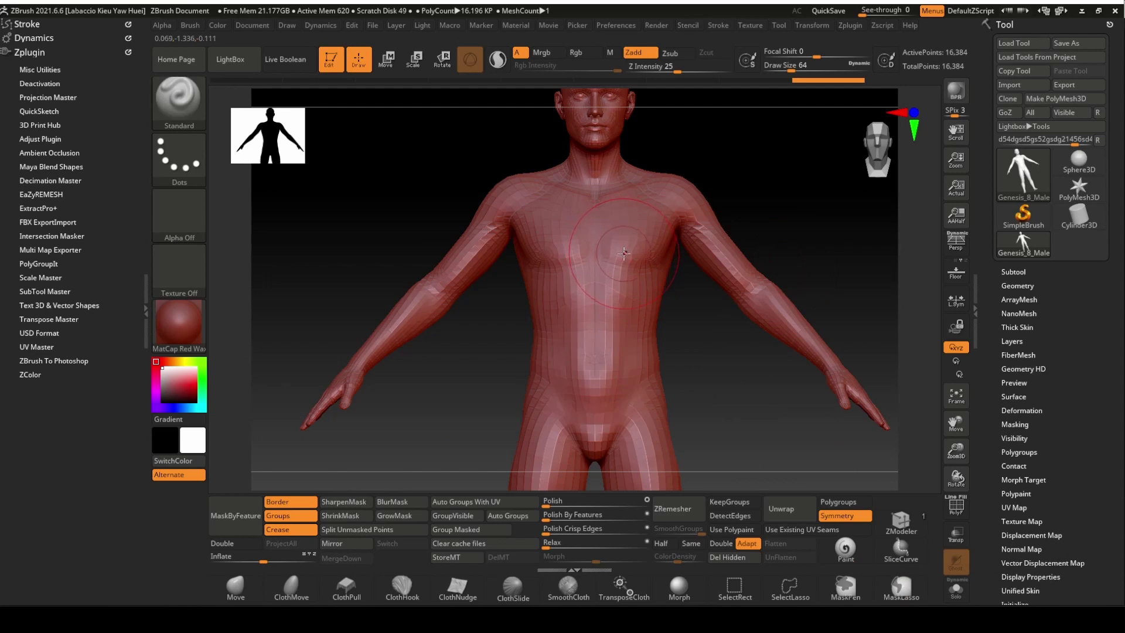
key("x")
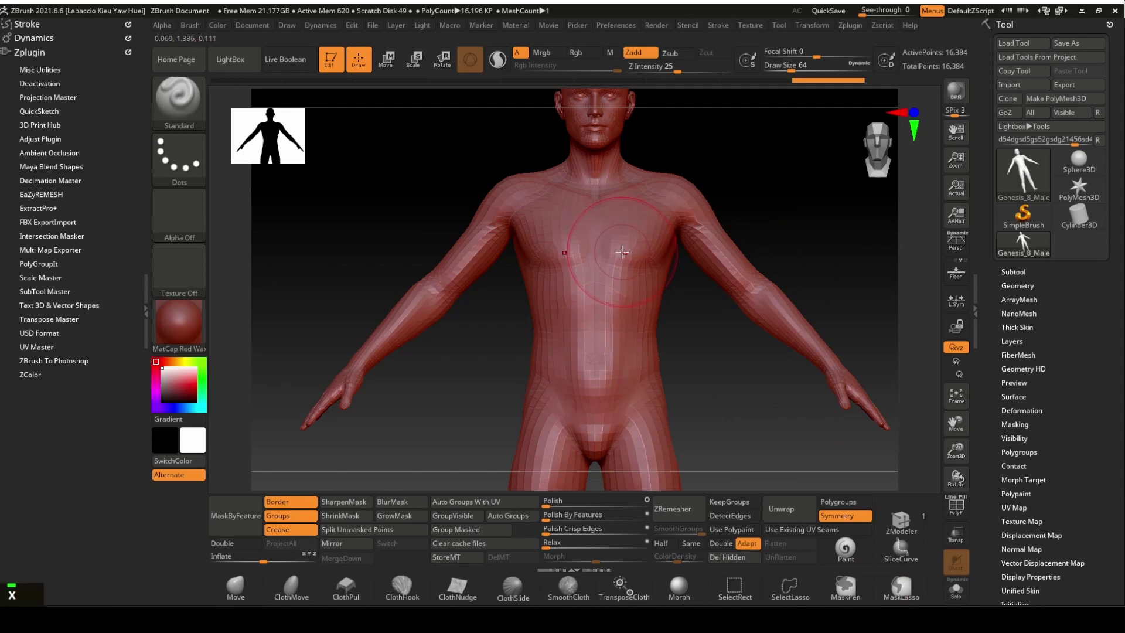
left_click(574, 187, "ctrl")
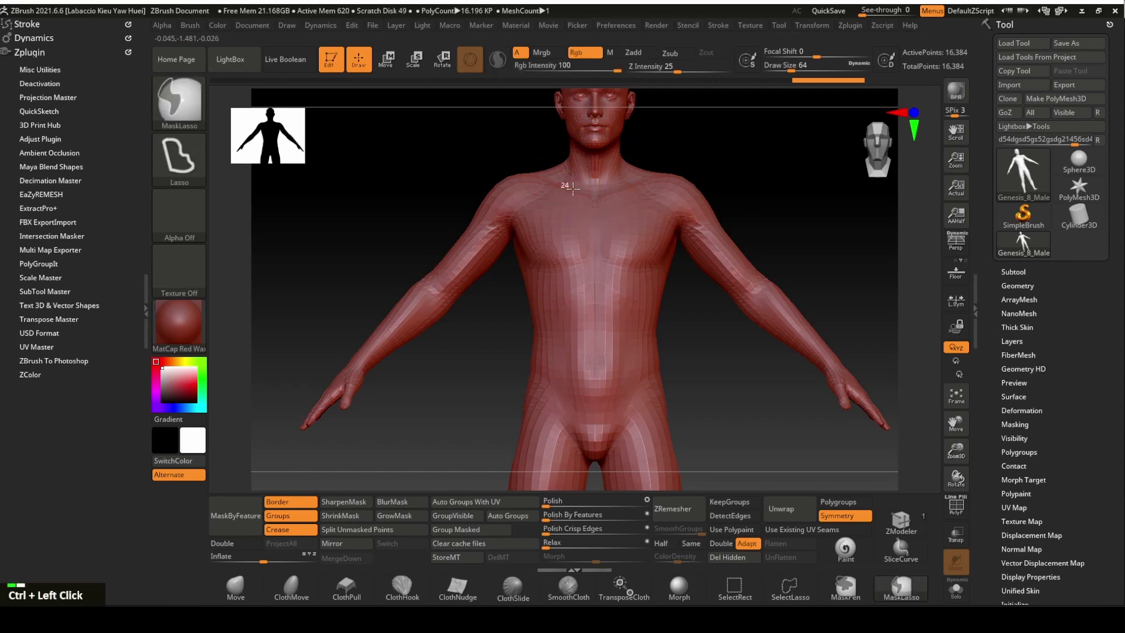
mouse_move(710, 133)
left_mouse_down("ctrl")
mouse_move(824, 264)
mouse_move(879, 297)
mouse_move(871, 365)
mouse_move(885, 389)
mouse_move(492, 410)
mouse_move(433, 378)
mouse_move(494, 281)
left_mouse_up("ctrl")
Step: Refine the mask's edge around the neck with lasso selections made from the side view
left_click_drag(789, 168, 661, 154)
mouse_move(549, 155)
left_mouse_down("ctrl")
mouse_move(615, 251)
mouse_move(692, 127)
mouse_move(675, 105)
left_mouse_up("ctrl")
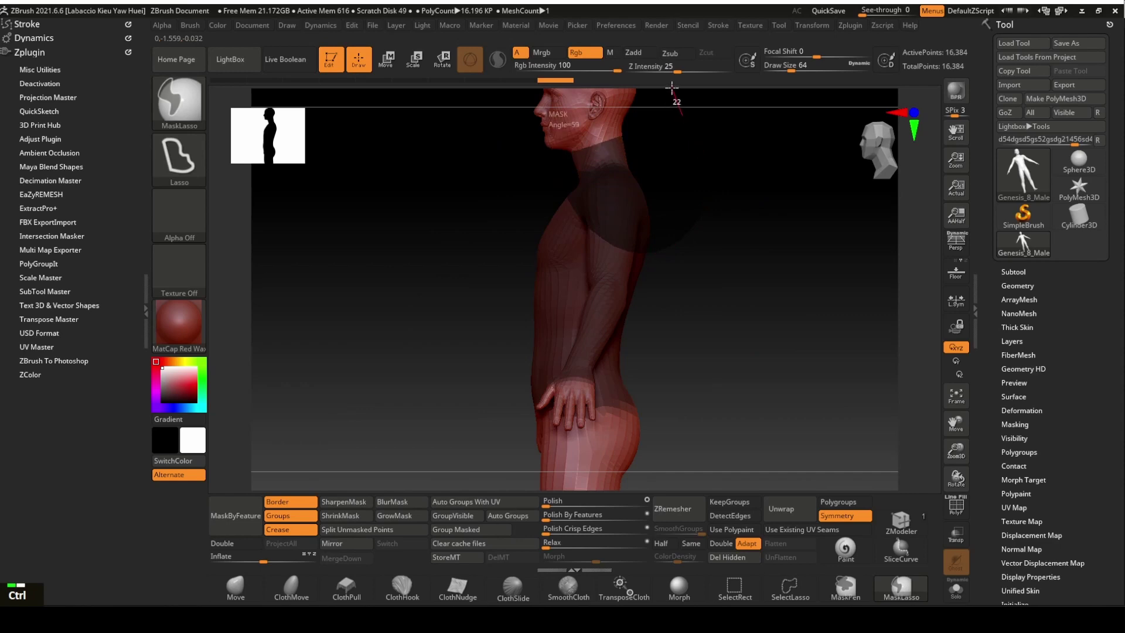
left_click_drag(672, 89, 703, 98, "ctrl")
mouse_move(749, 193)
left_mouse_down()
mouse_move(862, 214)
mouse_move(832, 216)
left_mouse_up()
left_click_drag(823, 147, 799, 160, "alt")
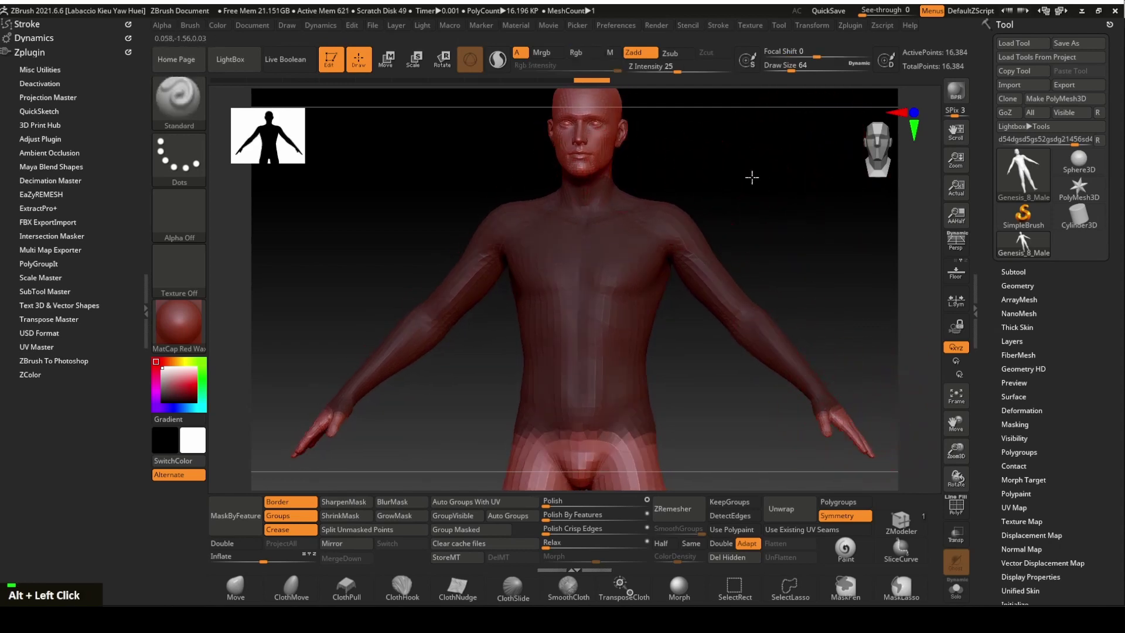
left_click_drag(756, 178, 659, 156)
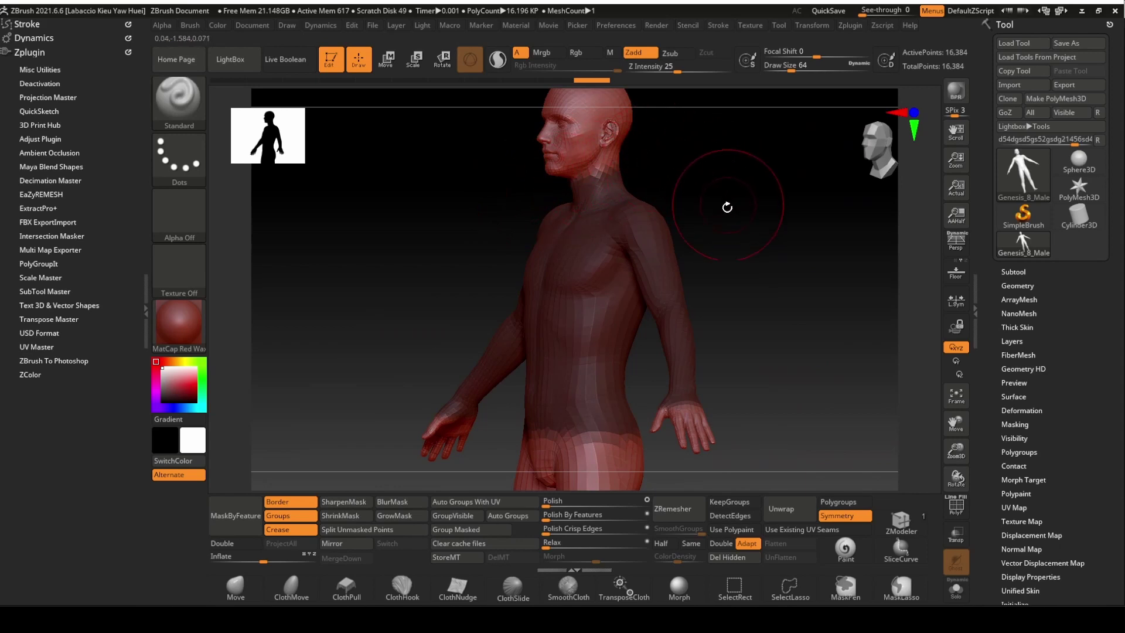
left_click_drag(729, 213, 779, 213, "shift")
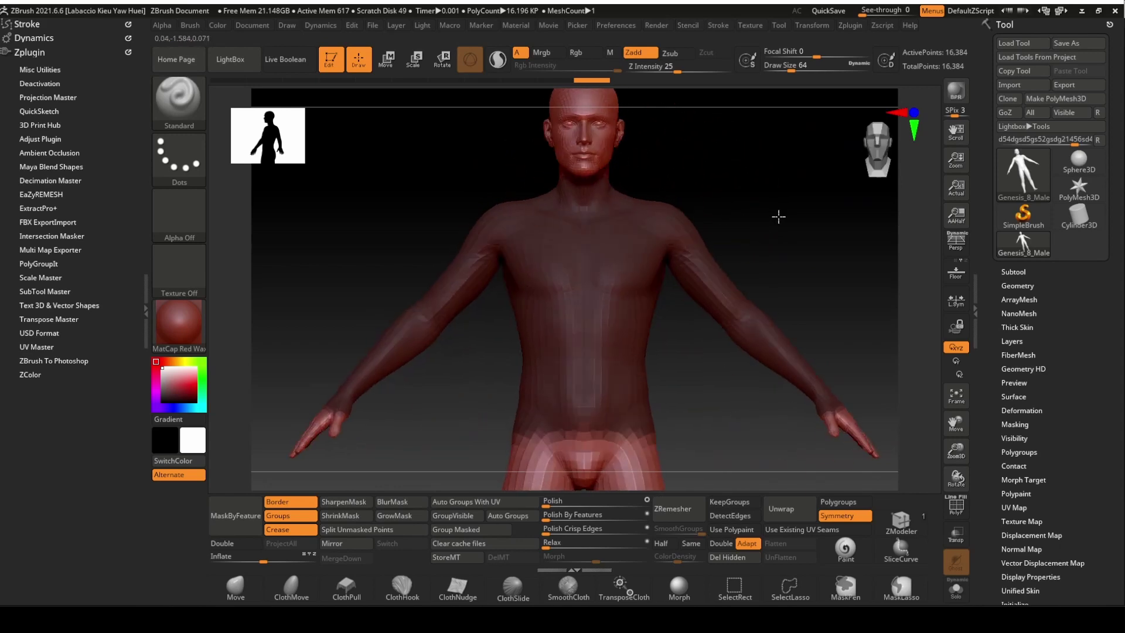
Step: Set the subtool Extract options to thickness 0 with Double and thin border (TBorder) turned off
left_click(1017, 271)
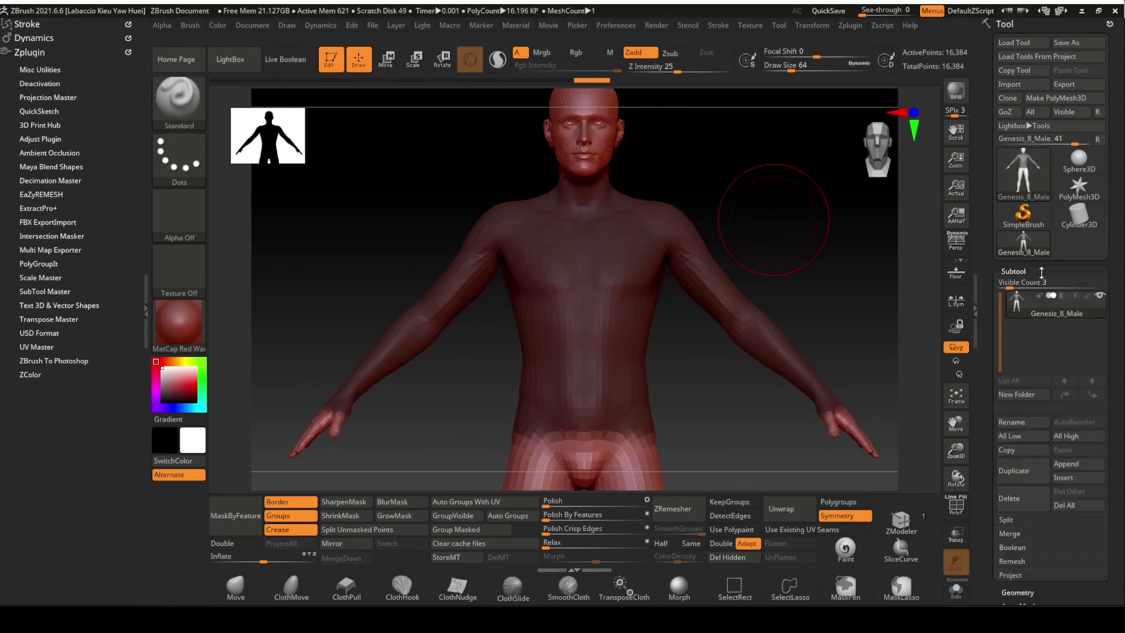
scroll(1113, 473, "down", 3)
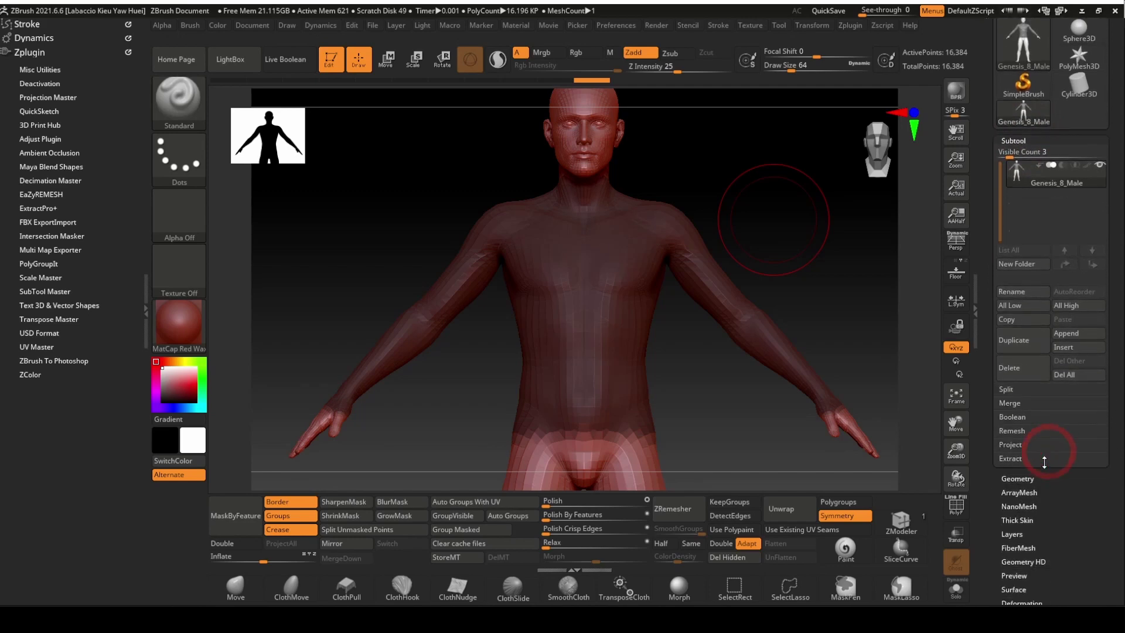
left_click(1044, 459)
scroll(1120, 463, "down", 2)
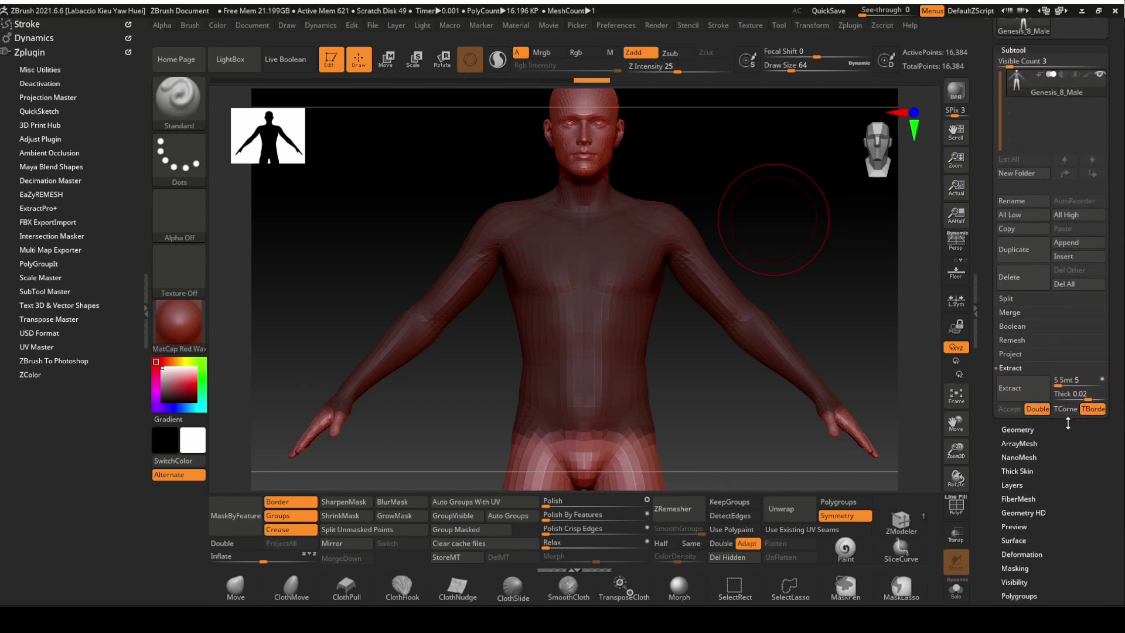
left_click(1038, 410)
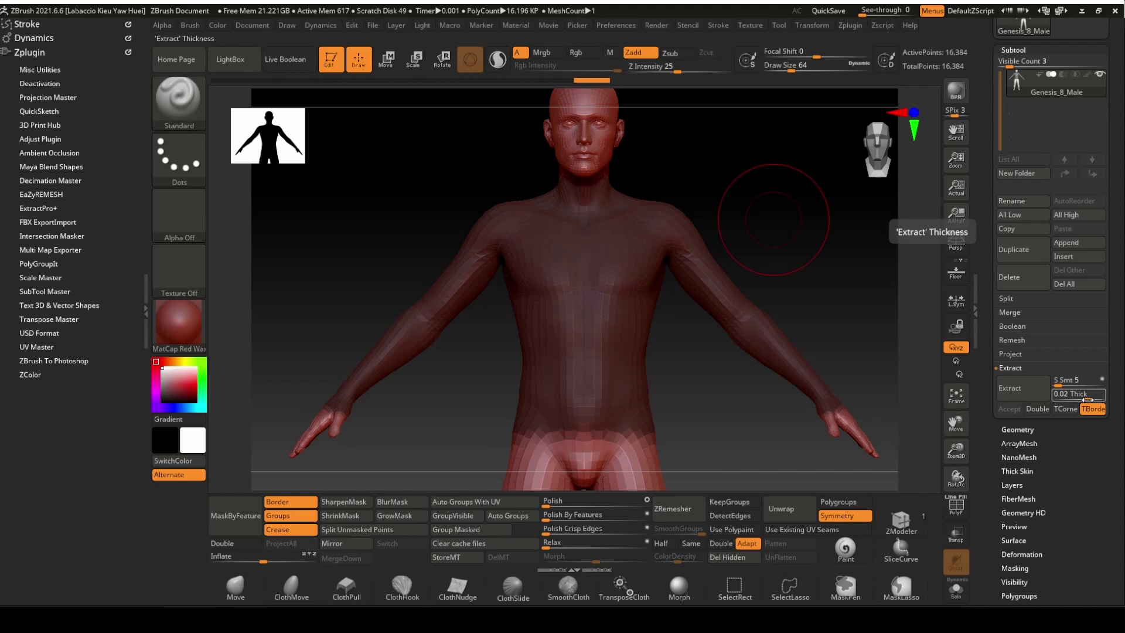
left_click(1085, 398)
type("0")
key("Return")
key("Return")
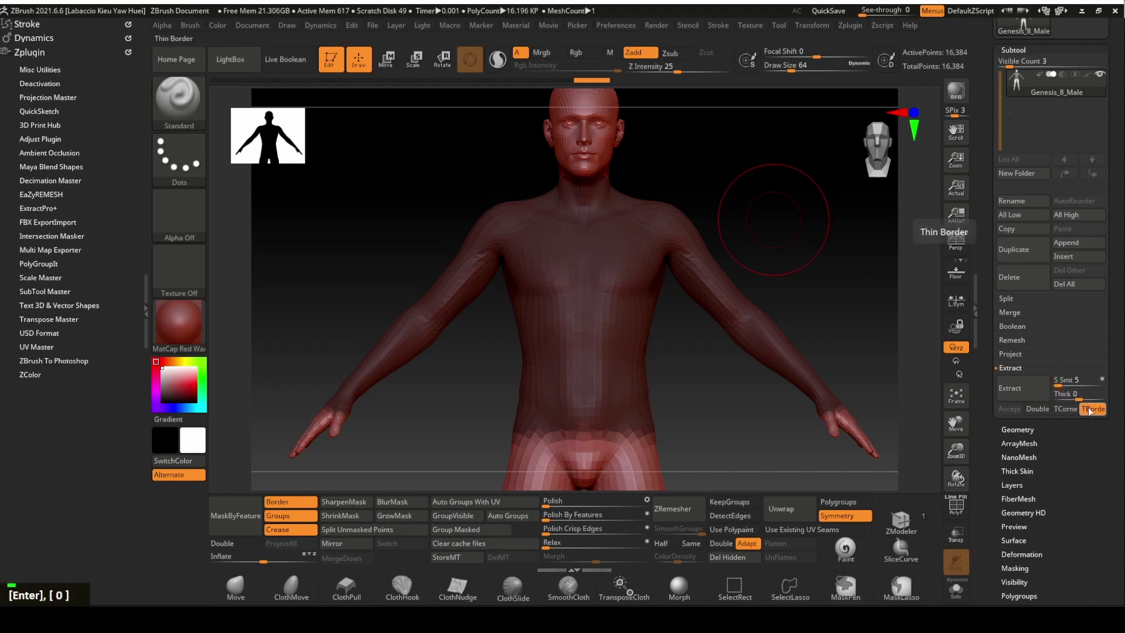
left_click(1088, 409)
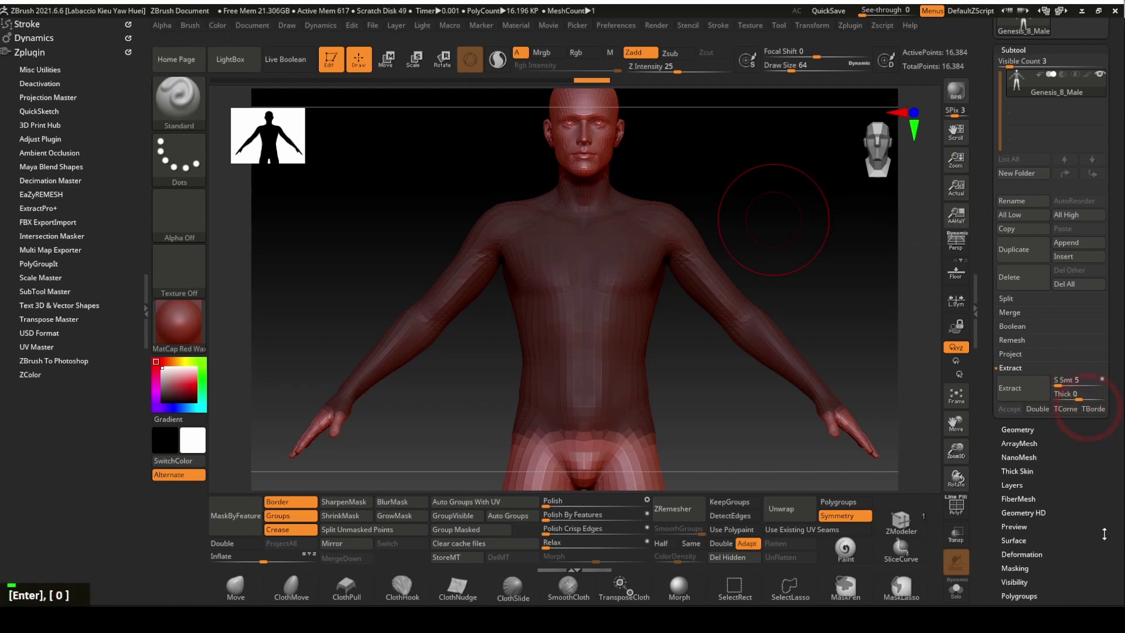
Step: Extract the masked torso and arms, accept the result as a new subtool and make it active
left_click(1035, 396)
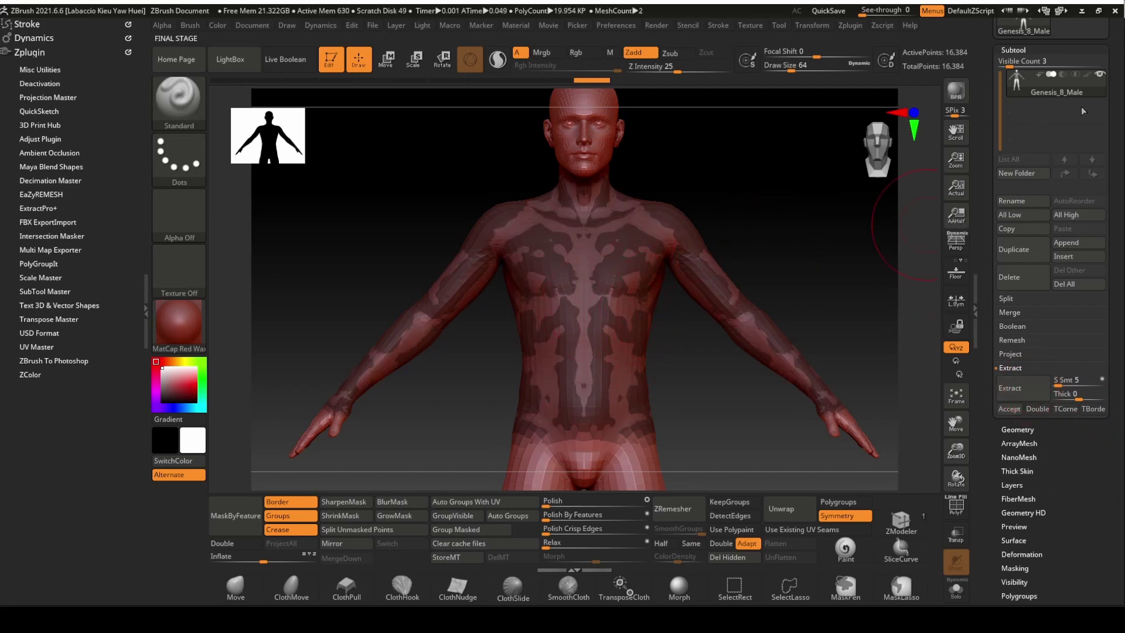
left_click(1010, 409)
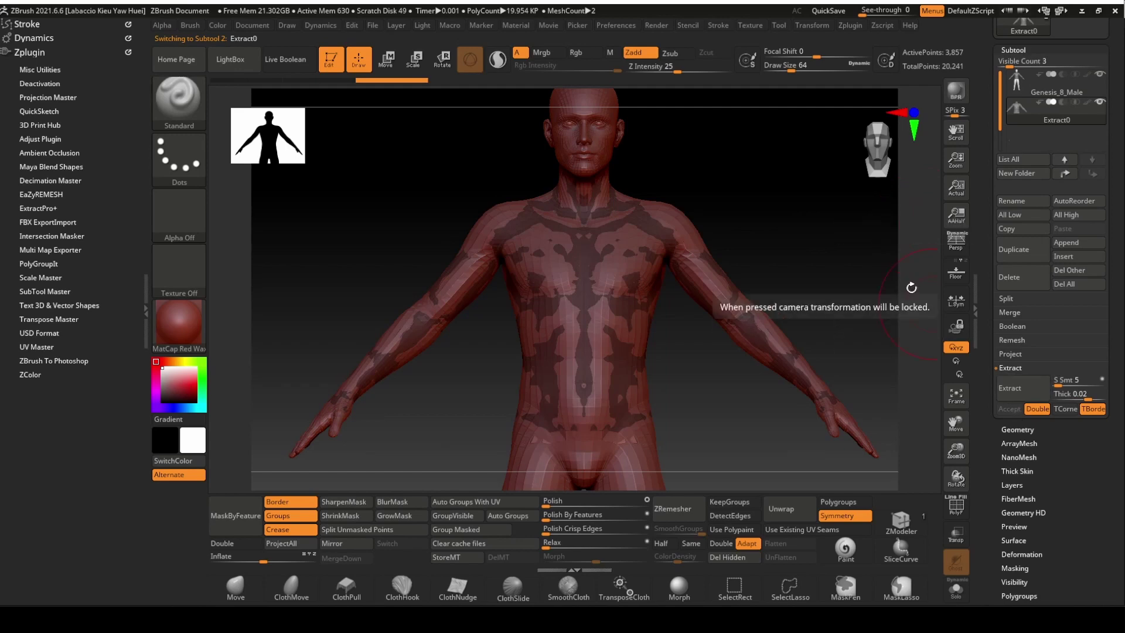
left_click_drag(876, 258, 898, 227)
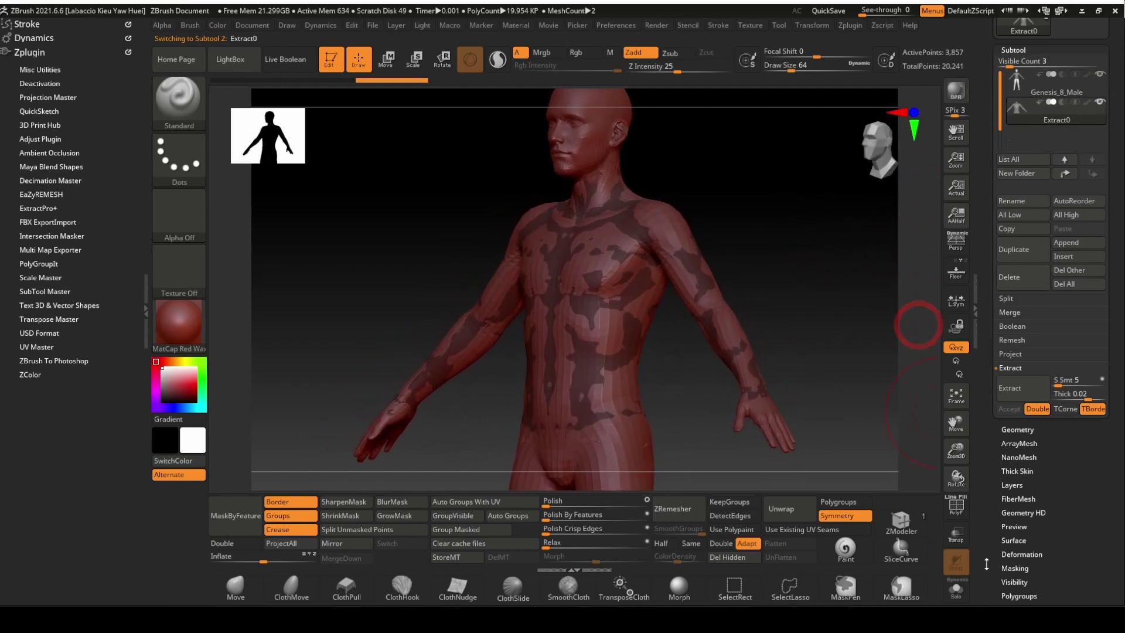
Step: Show the polyframe wireframe and clear the mask on the extracted shirt mesh
left_click(957, 508)
left_click_drag(796, 239, 826, 196)
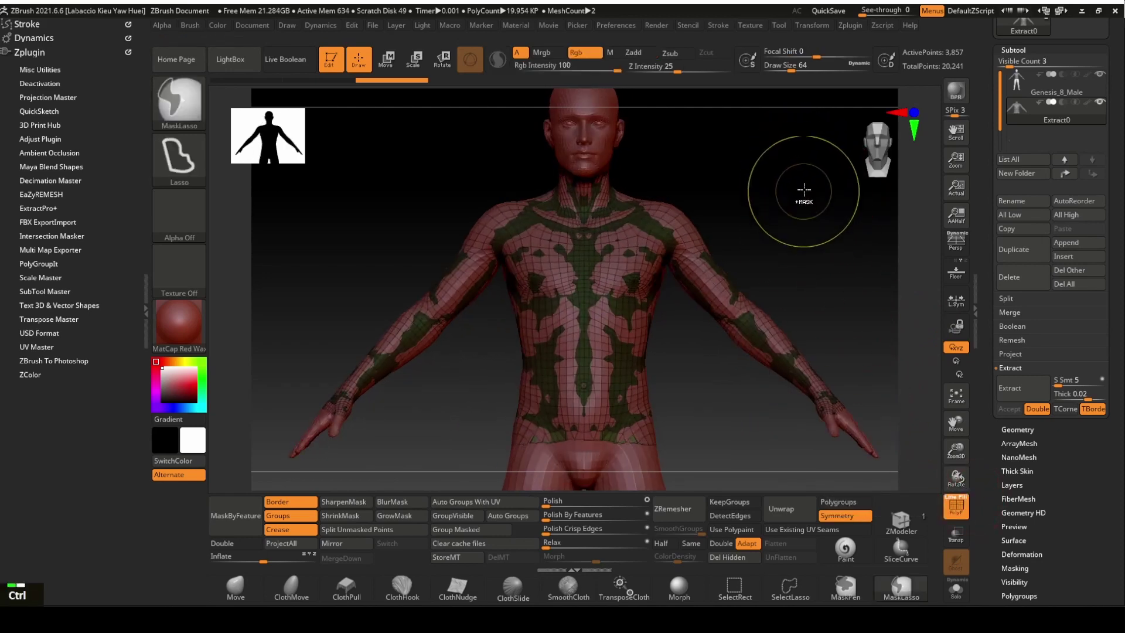
left_click(810, 151, "ctrl")
left_click_drag(812, 151, 811, 221)
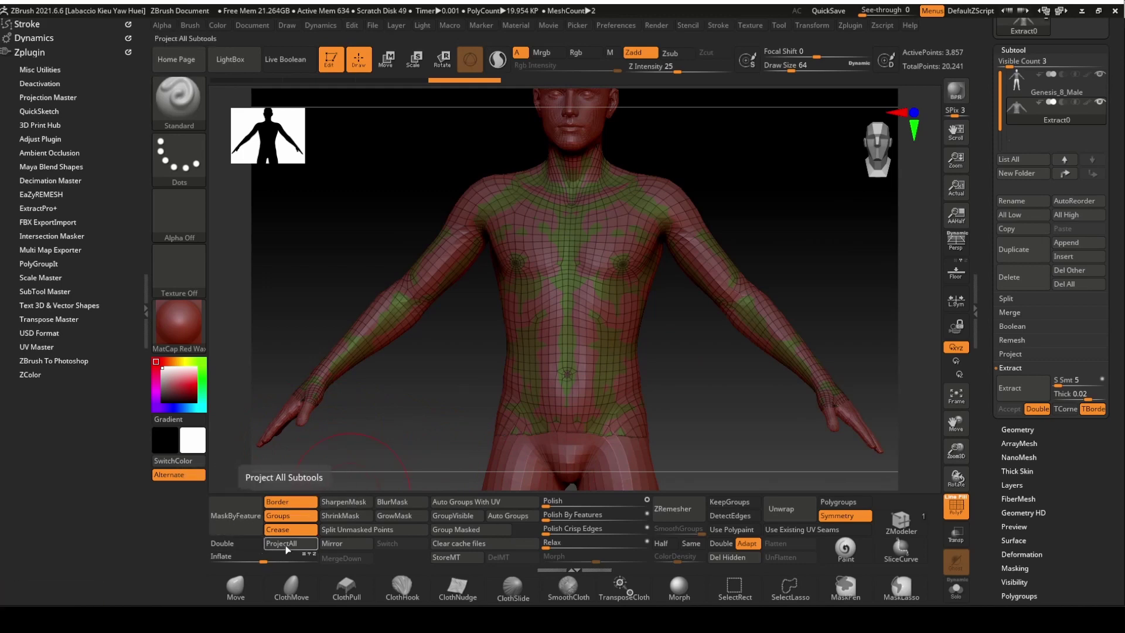
Step: Project the extracted shirt mesh onto the body with ProjectAll at a distance of 0.02
left_click(1032, 355)
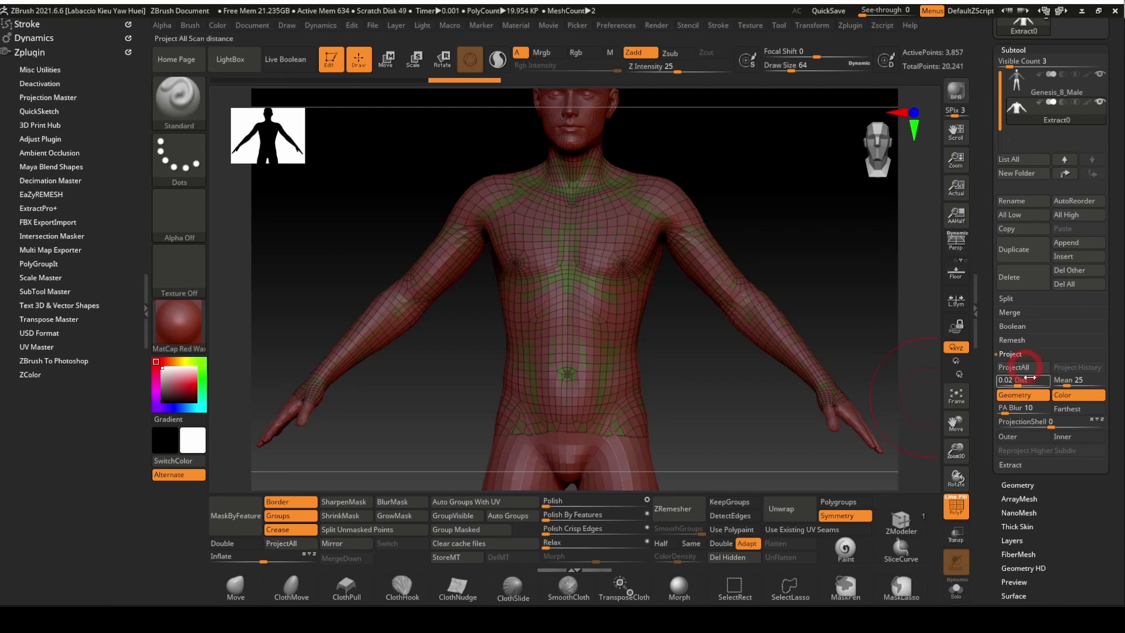
left_click_drag(818, 211, 942, 206)
Step: Inflate the shirt mesh by 2 with the Inflate deformation
left_click_drag(1115, 386, 1040, 192)
left_click(1023, 191)
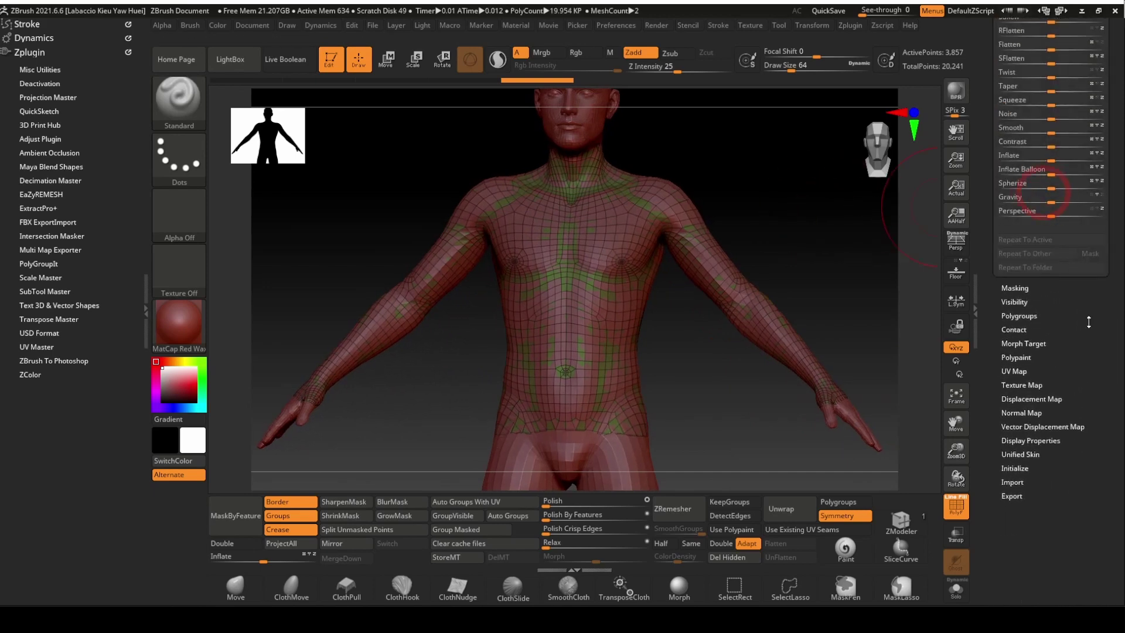
scroll(1115, 357, "up", 8)
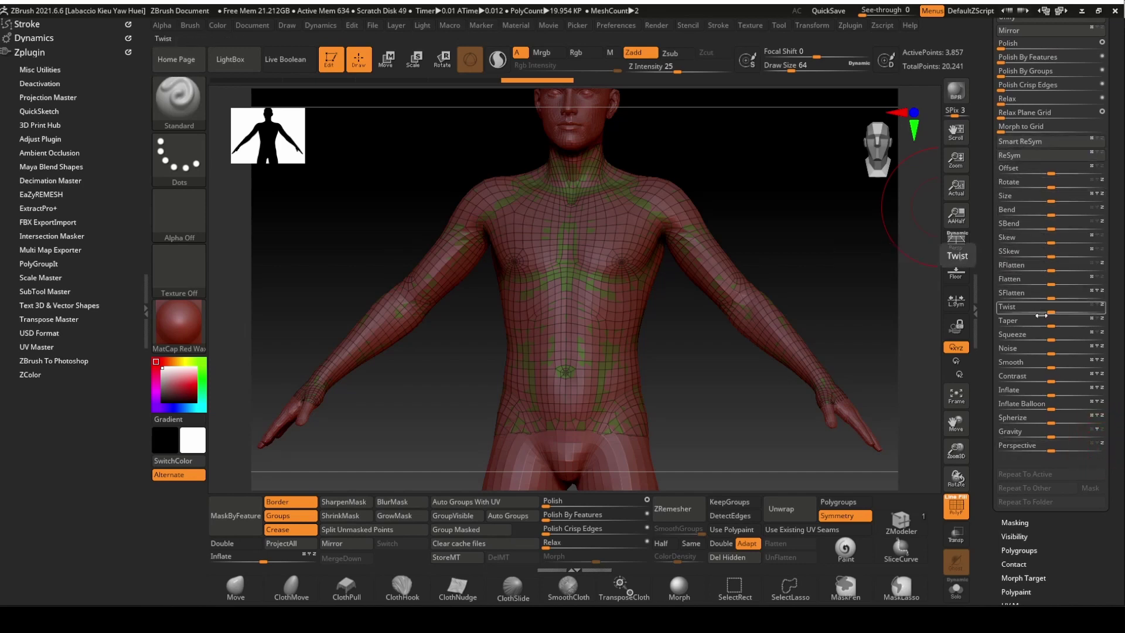
left_click(1038, 390)
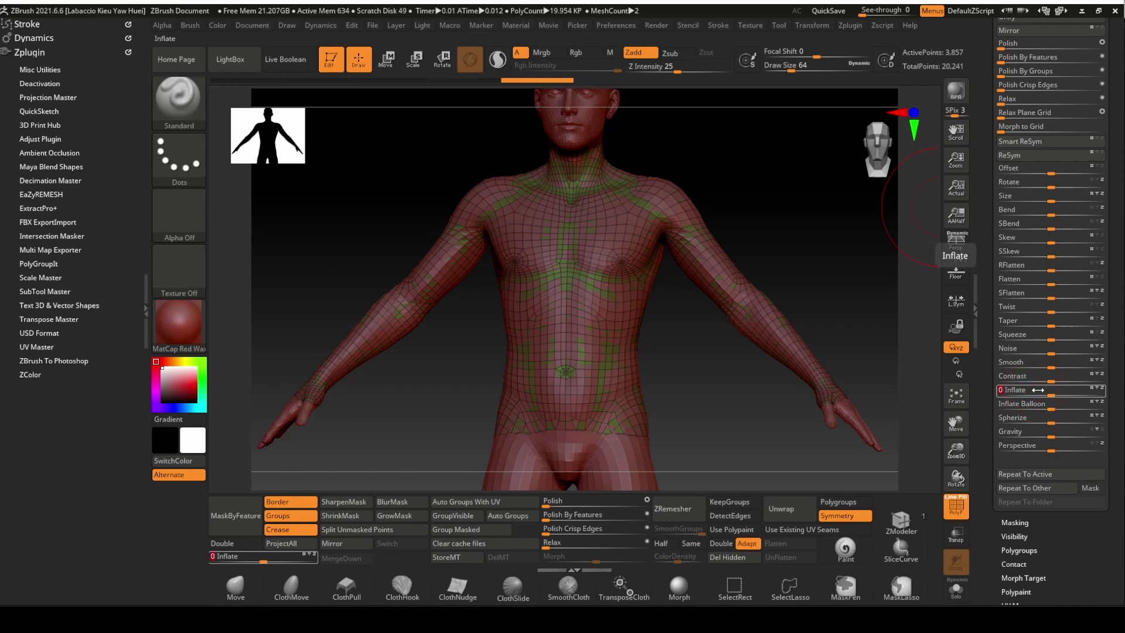
type("2")
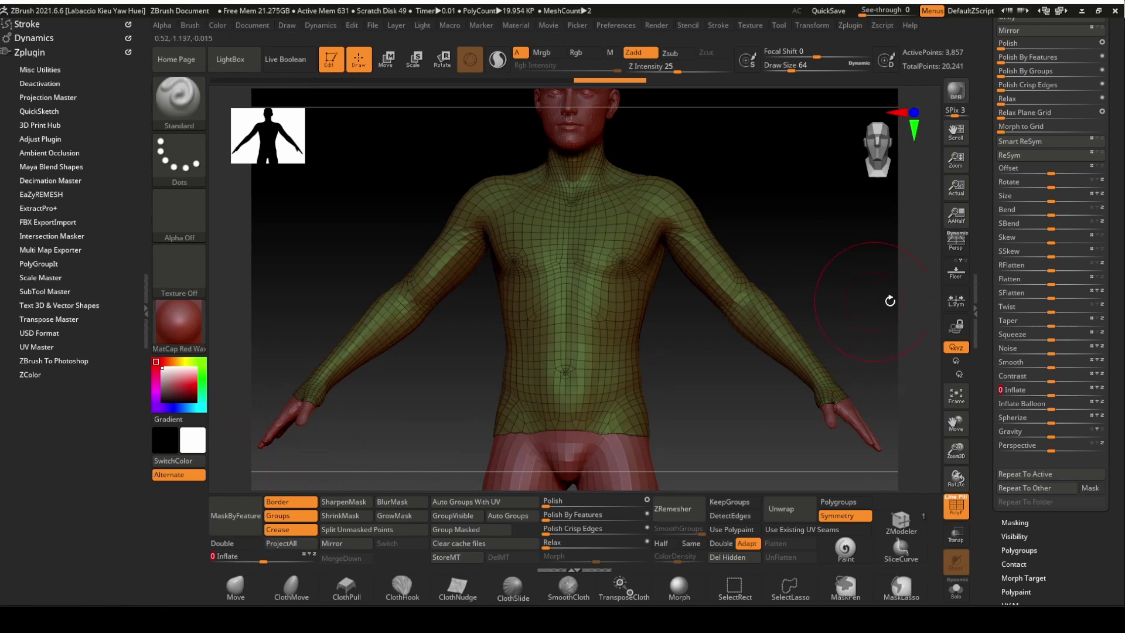
Step: Pull the shirt's front hem into an even line with the Move brush at a draw size of about 35
mouse_move(845, 263)
left_mouse_down()
mouse_move(869, 261)
mouse_move(827, 253)
left_mouse_up()
left_click_drag(841, 315, 869, 291, "alt")
left_click_drag(795, 67, 785, 66)
mouse_move(837, 256)
left_mouse_down("alt")
mouse_move(841, 198)
mouse_move(791, 264)
left_mouse_up("alt")
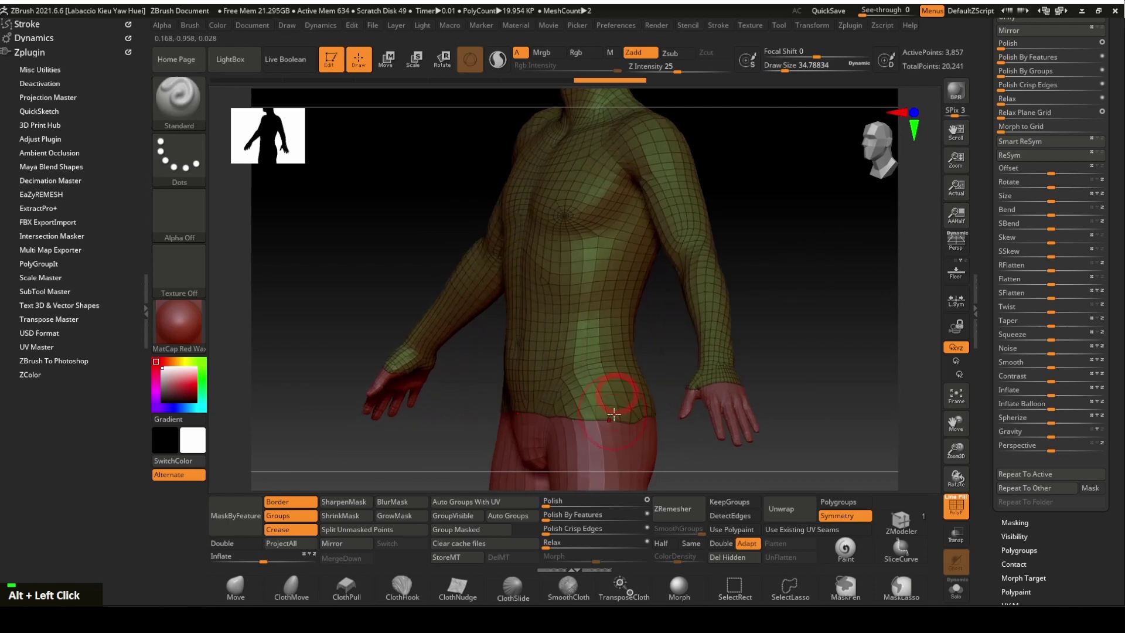
left_click(241, 586)
mouse_move(623, 421)
left_mouse_down()
mouse_move(633, 425)
mouse_move(574, 429)
left_mouse_up()
left_click_drag(779, 351, 672, 353)
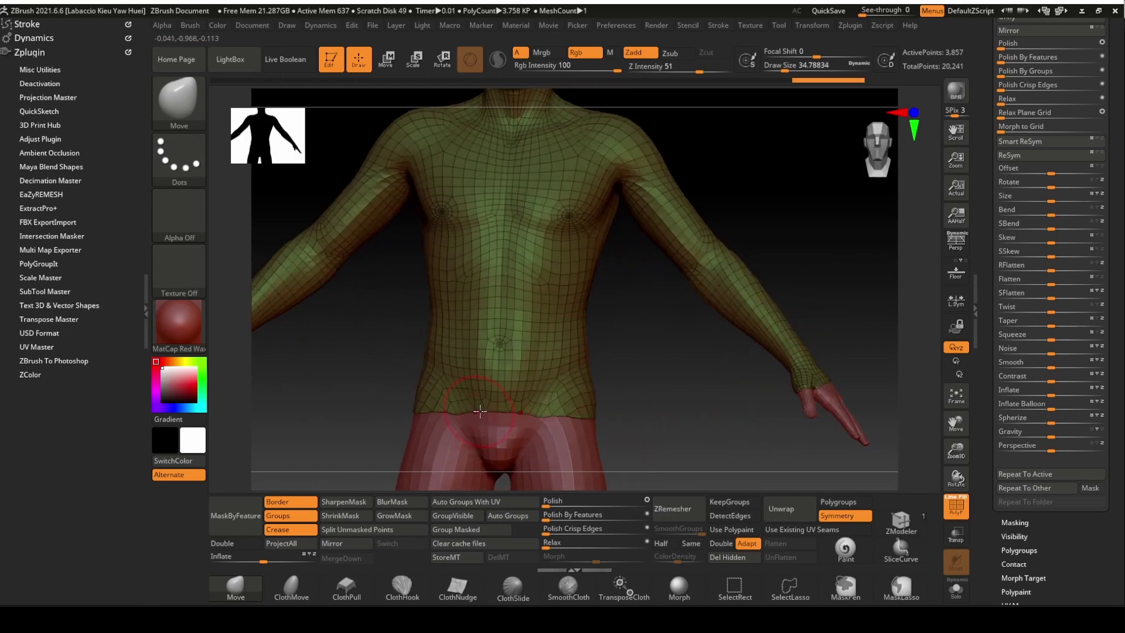
key("ctrl+z")
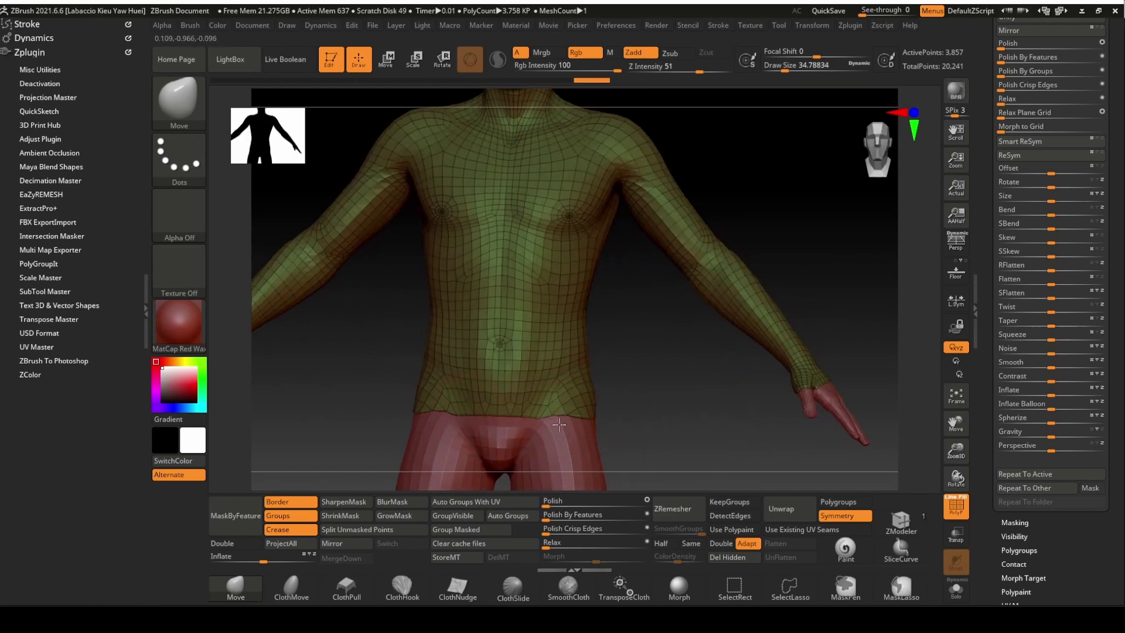
key("ctrl+shift+z")
Step: Reduce the draw size to about 22 and fine-tune the front hem over the thigh
key("s")
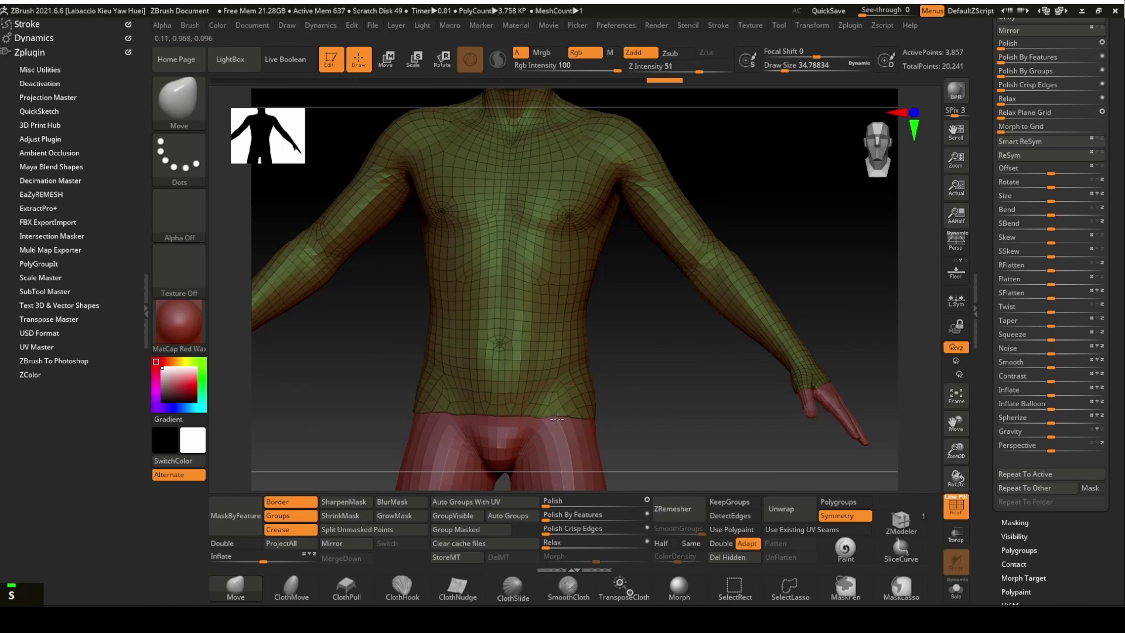
left_click_drag(556, 420, 557, 419)
key("s")
left_click_drag(561, 420, 556, 420)
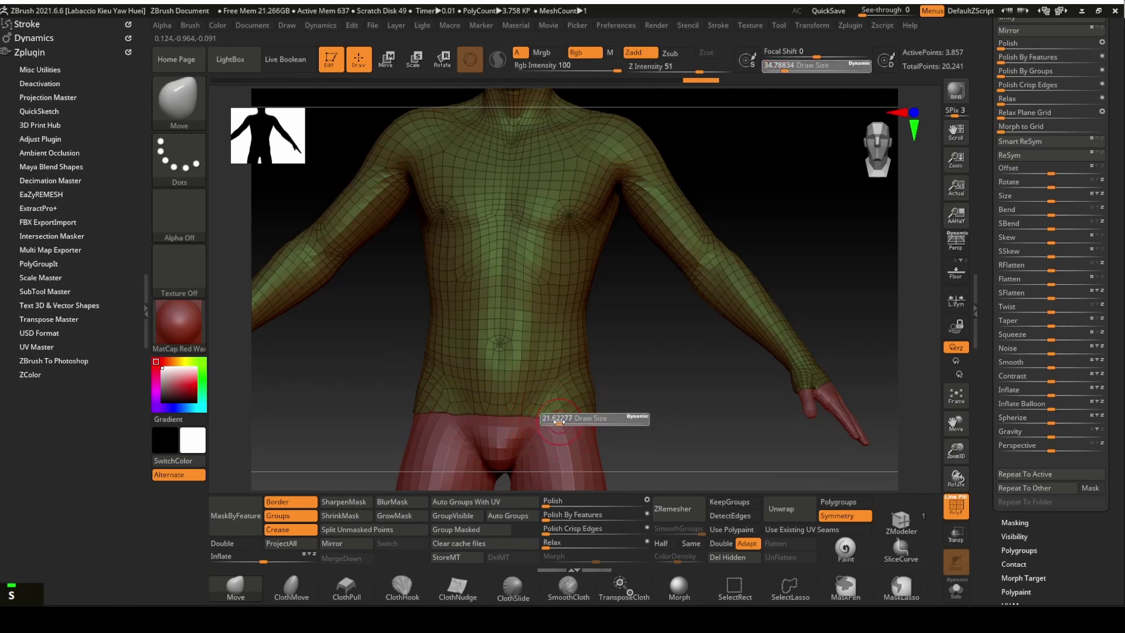
left_click_drag(558, 418, 560, 418)
Step: Even out the shirt's hem along the side and back with draw sizes of about 49 and 51
left_click_drag(663, 416, 599, 427)
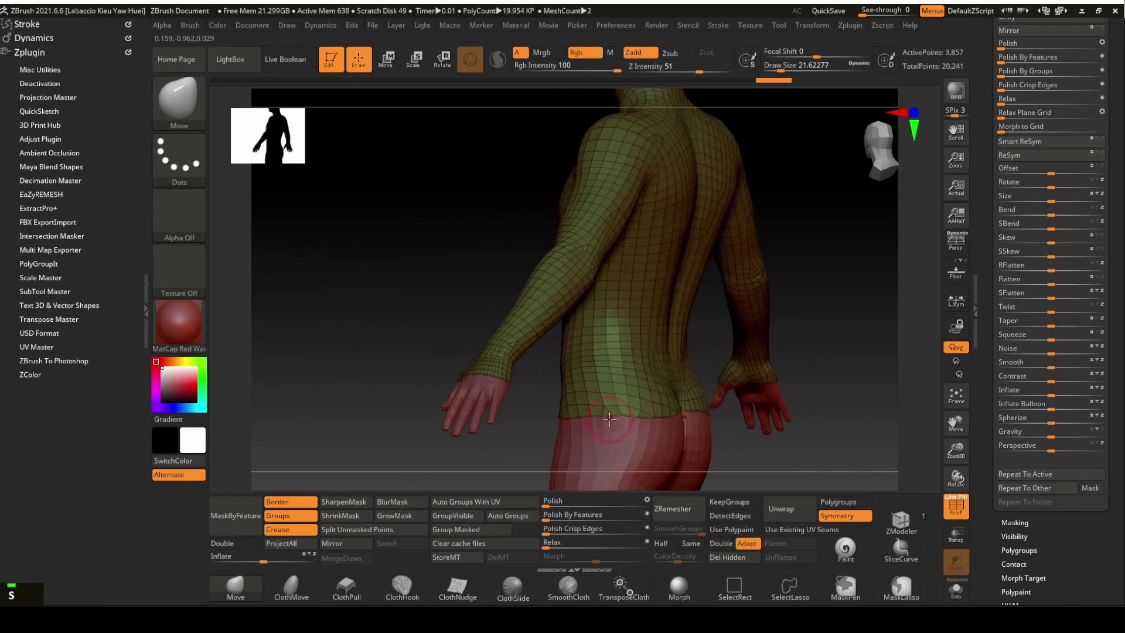
key("s")
left_click_drag(610, 419, 617, 417)
key("s")
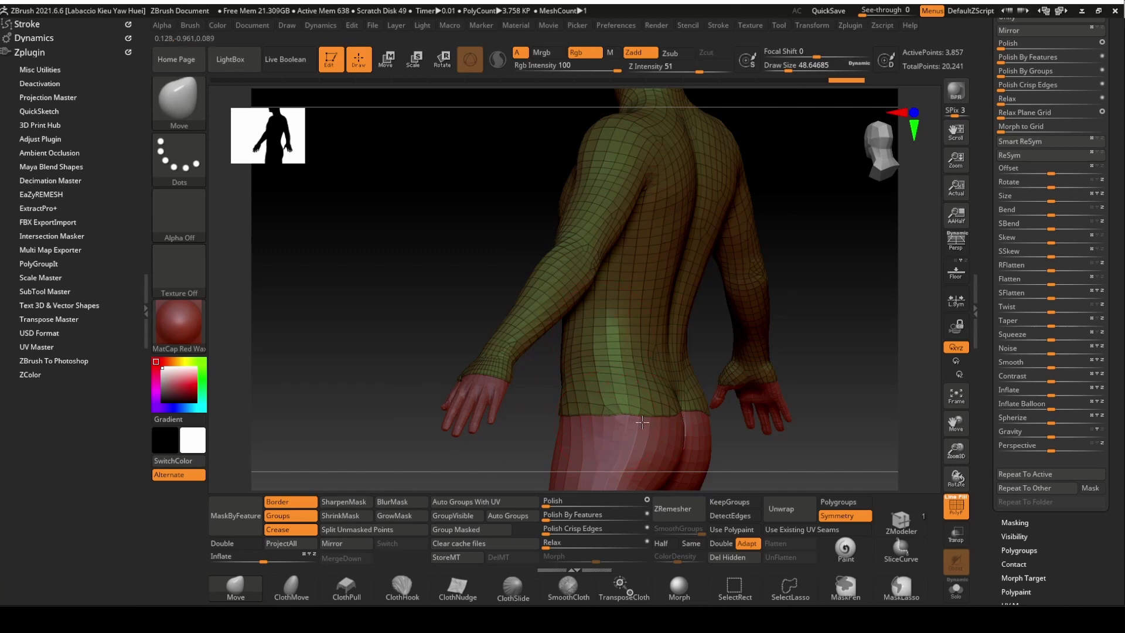
left_click_drag(882, 319, 803, 321)
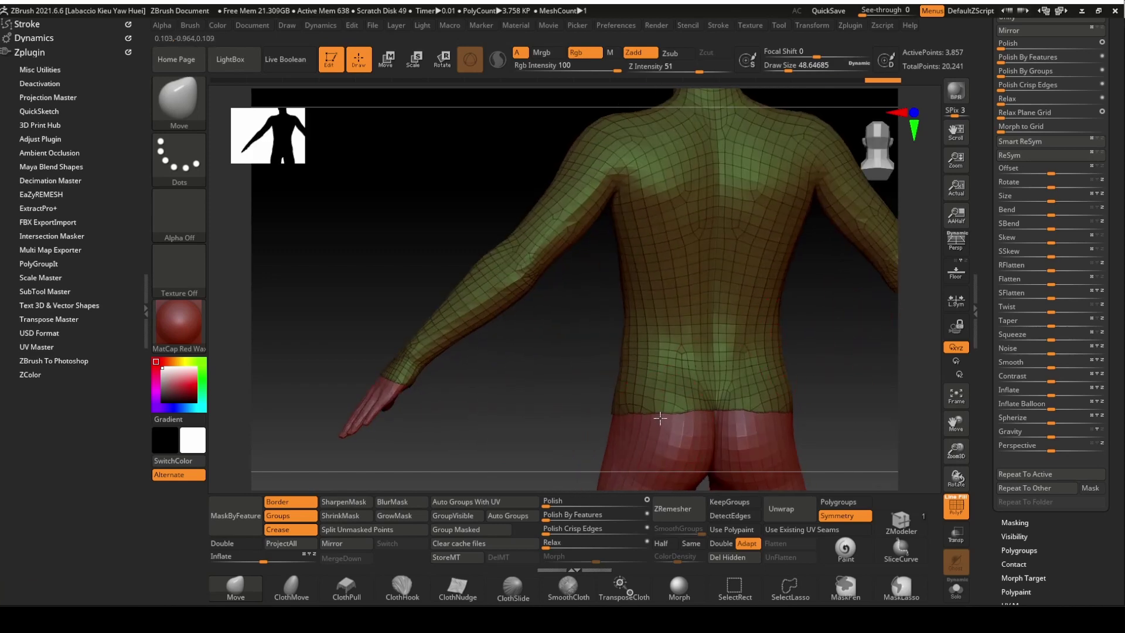
key("s")
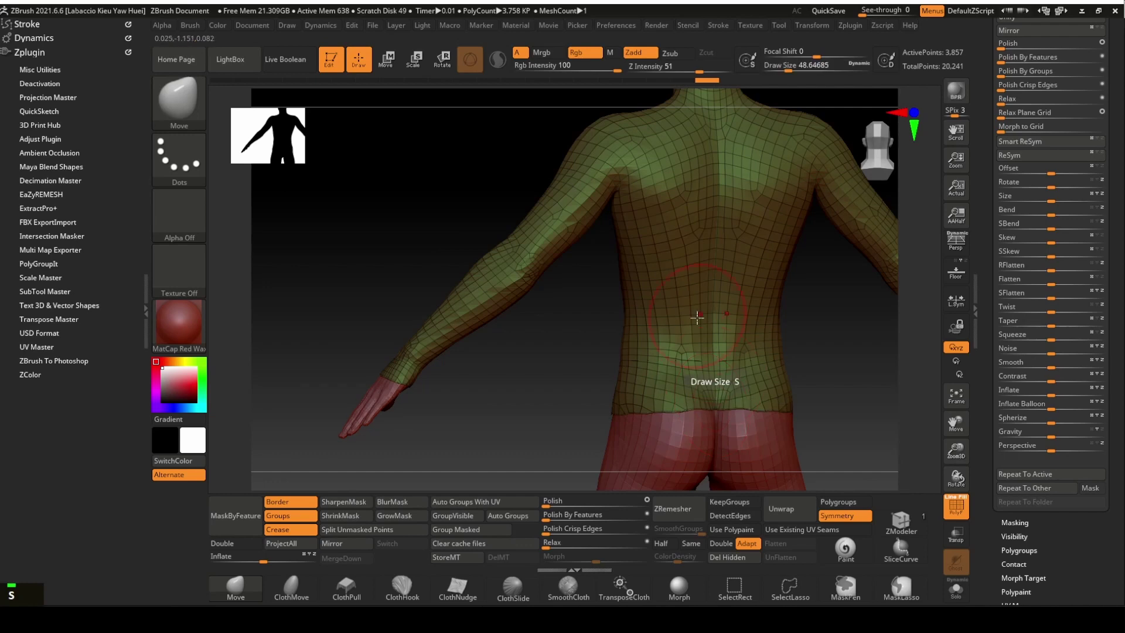
left_click_drag(715, 409, 714, 412)
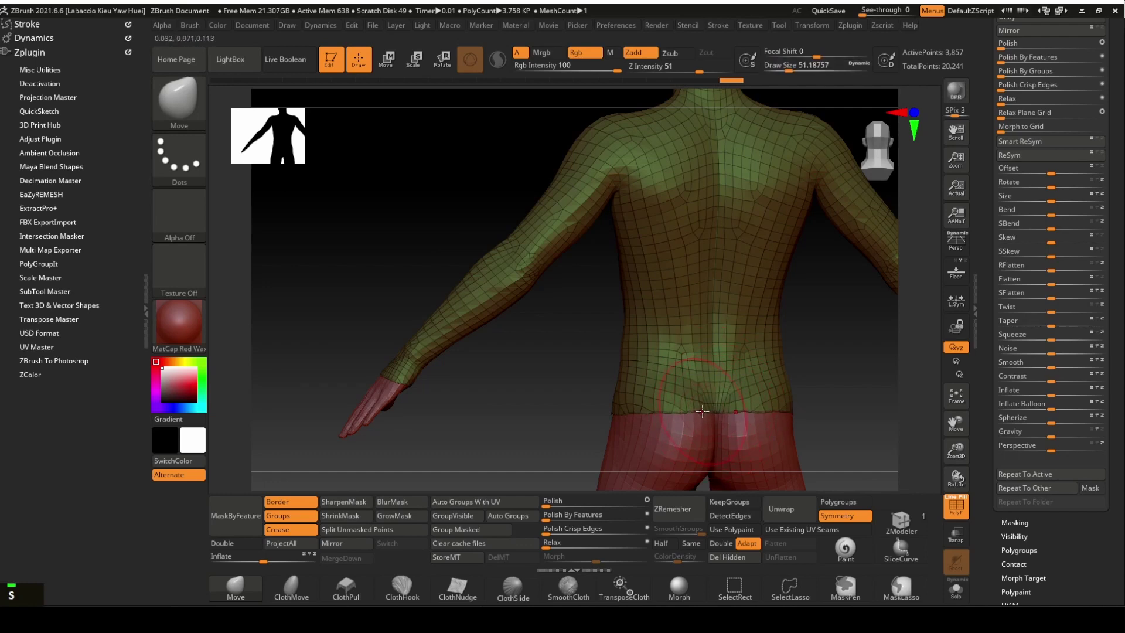
Step: Shape the sleeve cuff around the wrist with the Move brush at draw size 28.75
left_click_drag(531, 328, 610, 397)
left_click(715, 186, "alt")
left_click_drag(824, 387, 828, 336, "alt")
left_click_drag(707, 311, 627, 282, "alt")
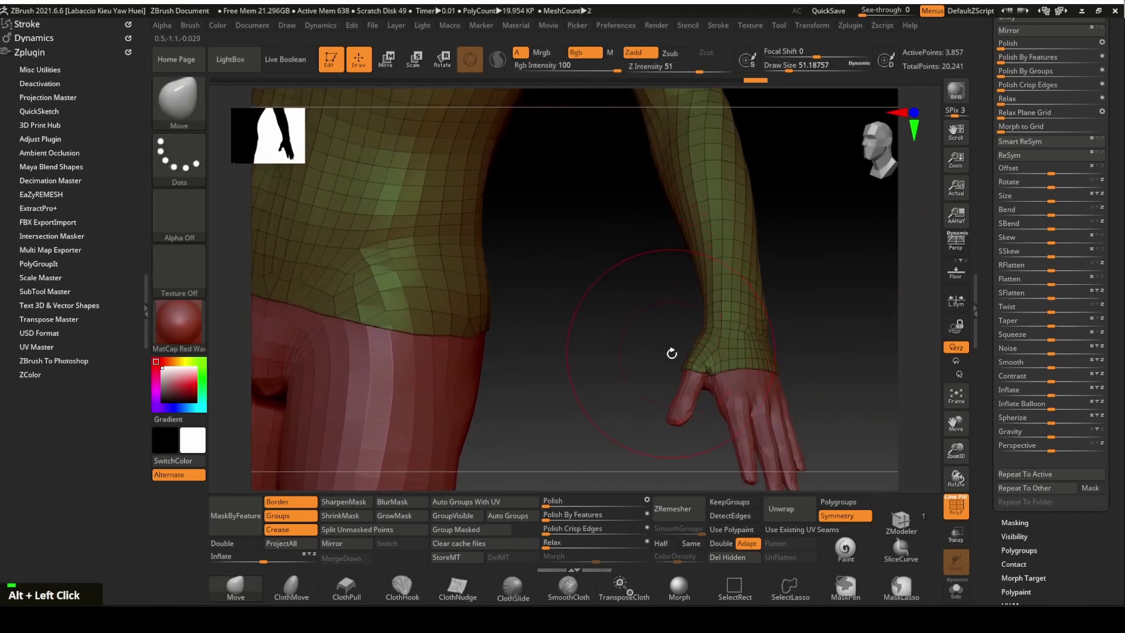
key("s")
left_click_drag(713, 382, 710, 381)
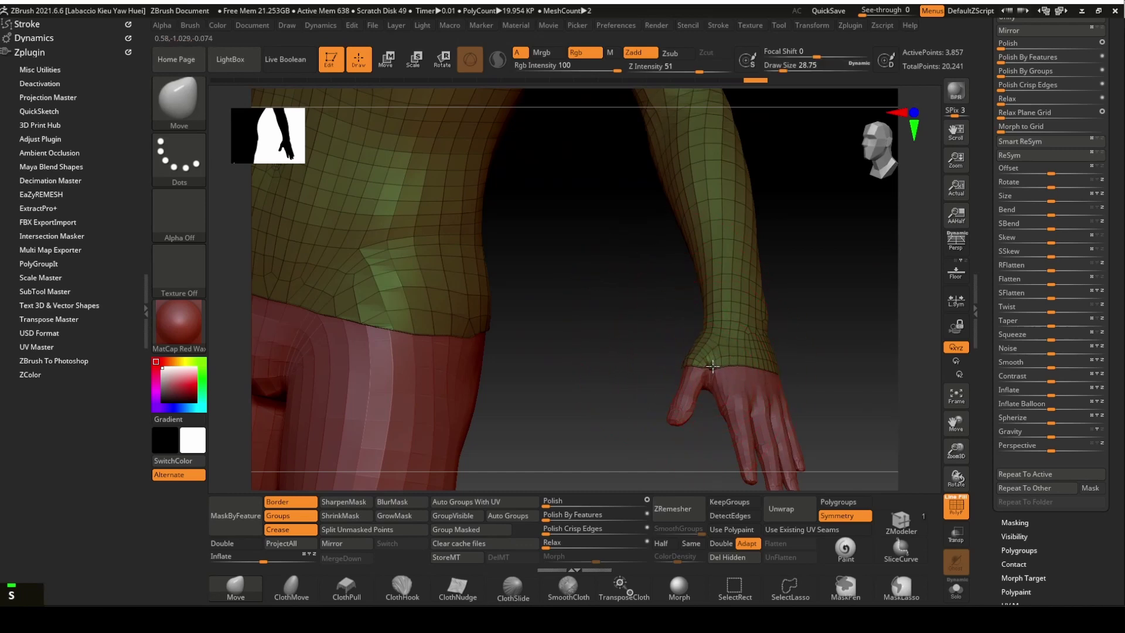
mouse_move(836, 305)
left_mouse_down()
mouse_move(884, 305)
mouse_move(746, 379)
left_mouse_up()
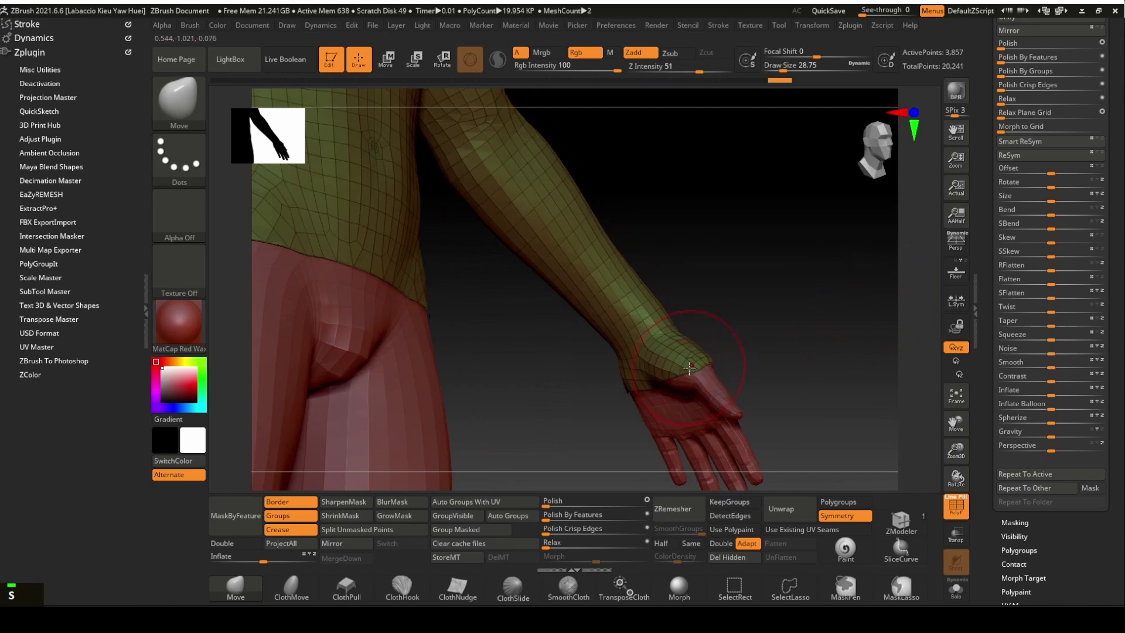
left_click_drag(772, 322, 700, 354)
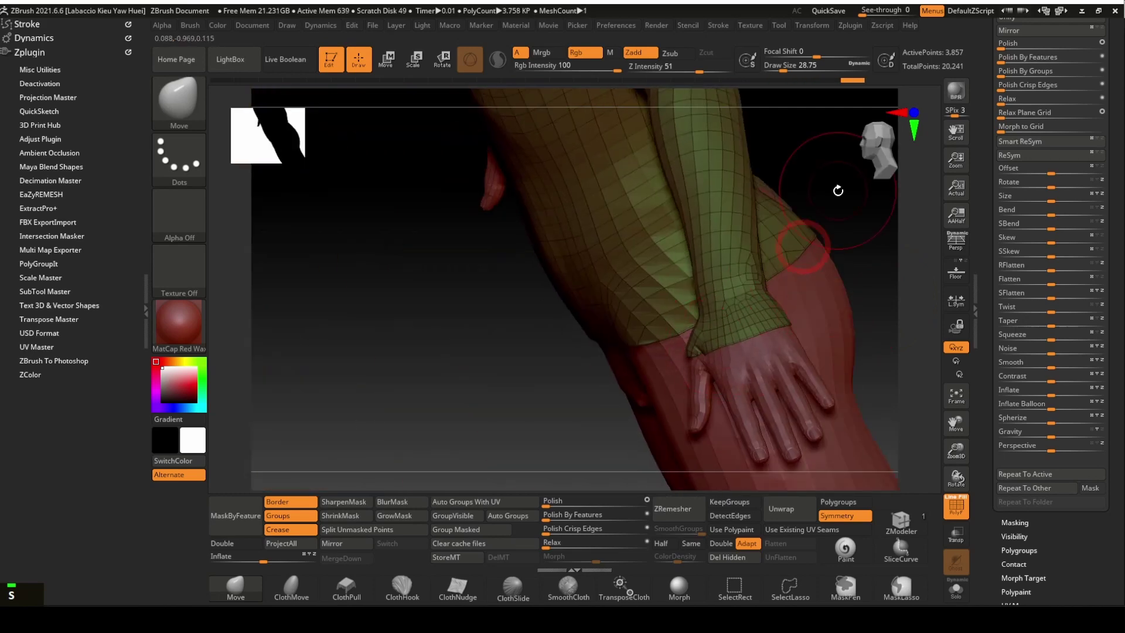
left_click_drag(811, 174, 684, 269, "alt")
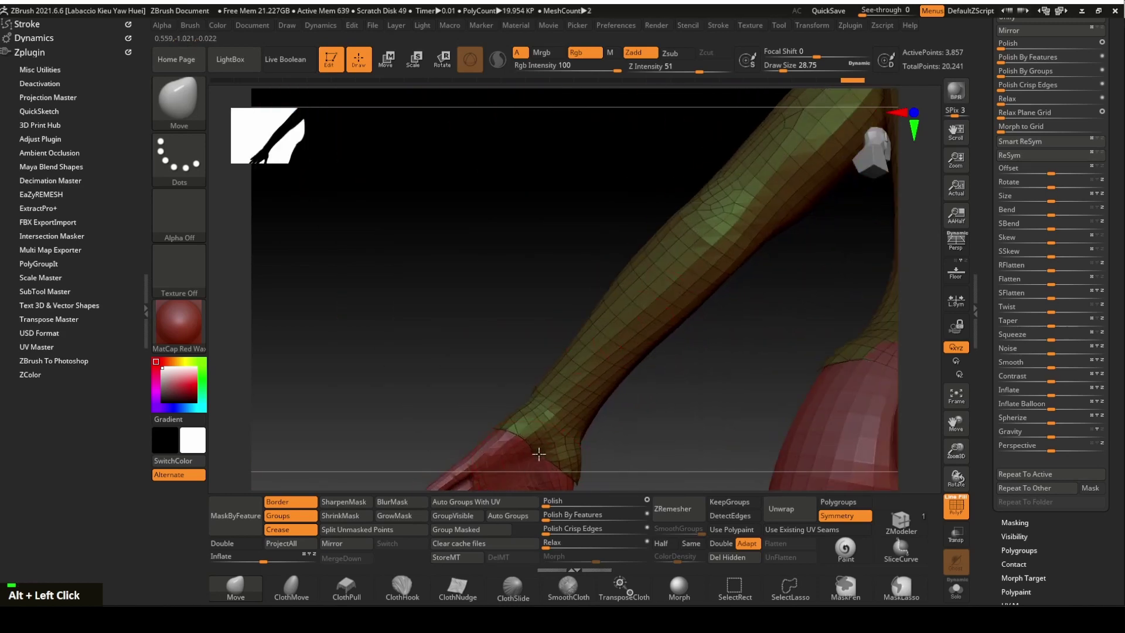
left_click_drag(647, 422, 660, 357)
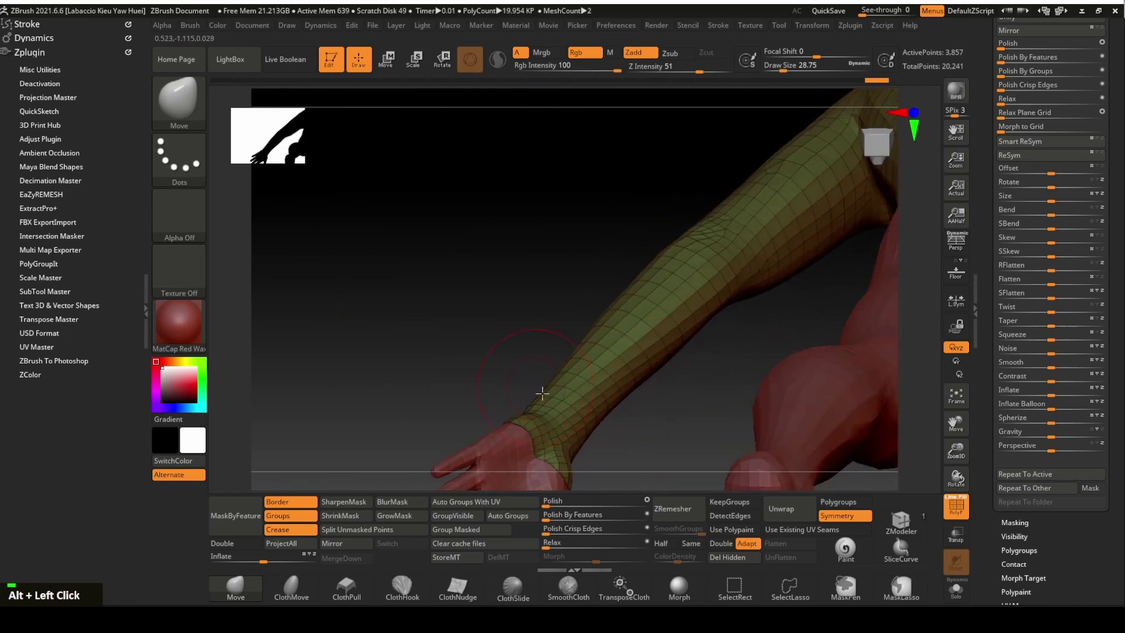
Step: Reduce the draw size to about 16 and refine the cuff edge on the palm side of the wrist
key("s")
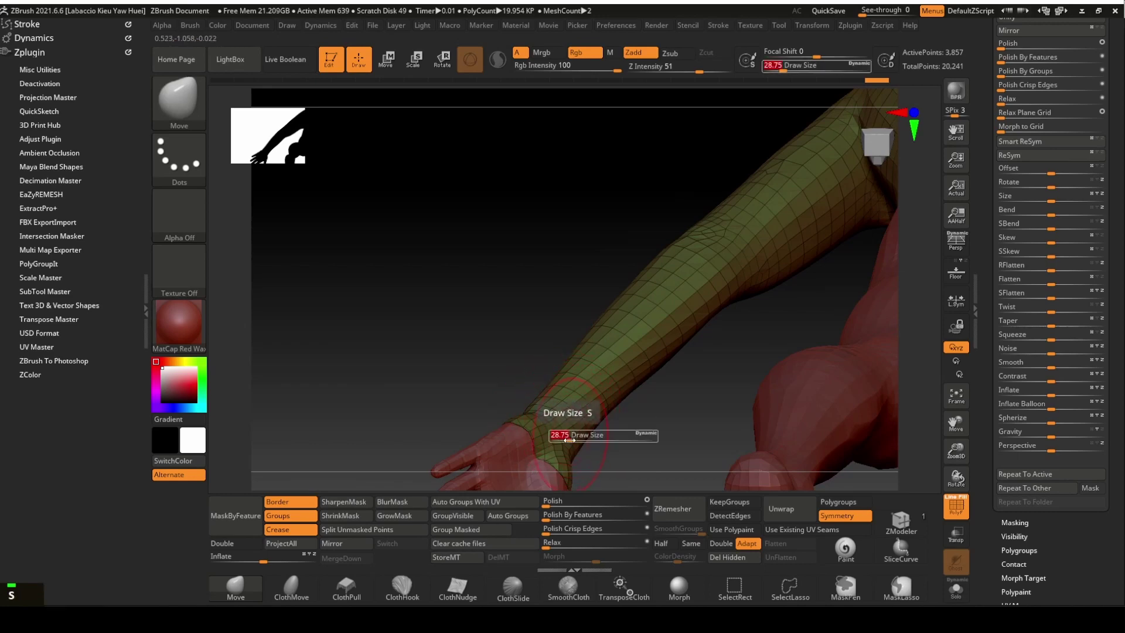
left_click_drag(570, 436, 564, 440)
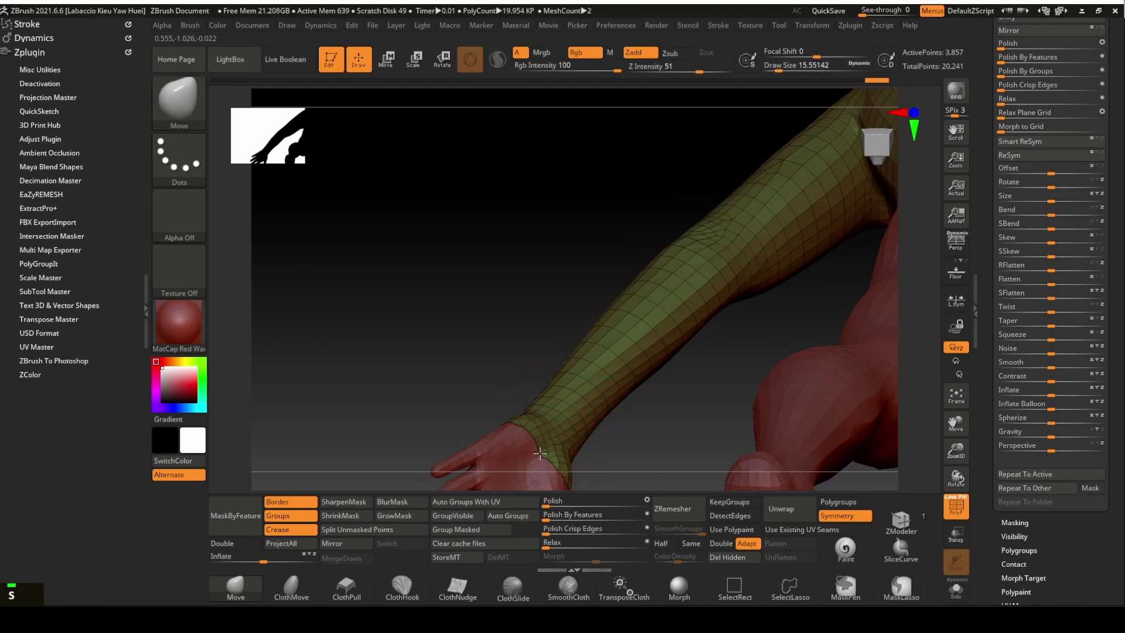
left_click_drag(679, 411, 674, 337)
left_click_drag(631, 284, 668, 234)
Step: Even out the shirt's collar edge around the neck with the Move brush at a draw size of about 23
left_click_drag(626, 306, 861, 276, "alt")
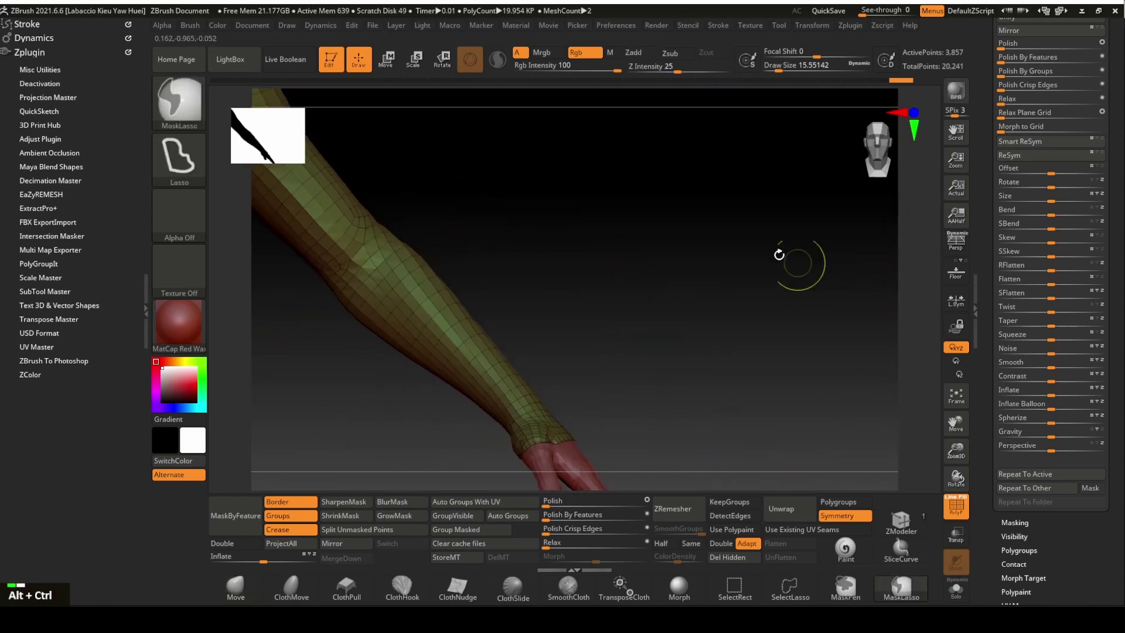
left_click_drag(572, 171, 895, 464, "alt")
left_click_drag(832, 267, 374, 315)
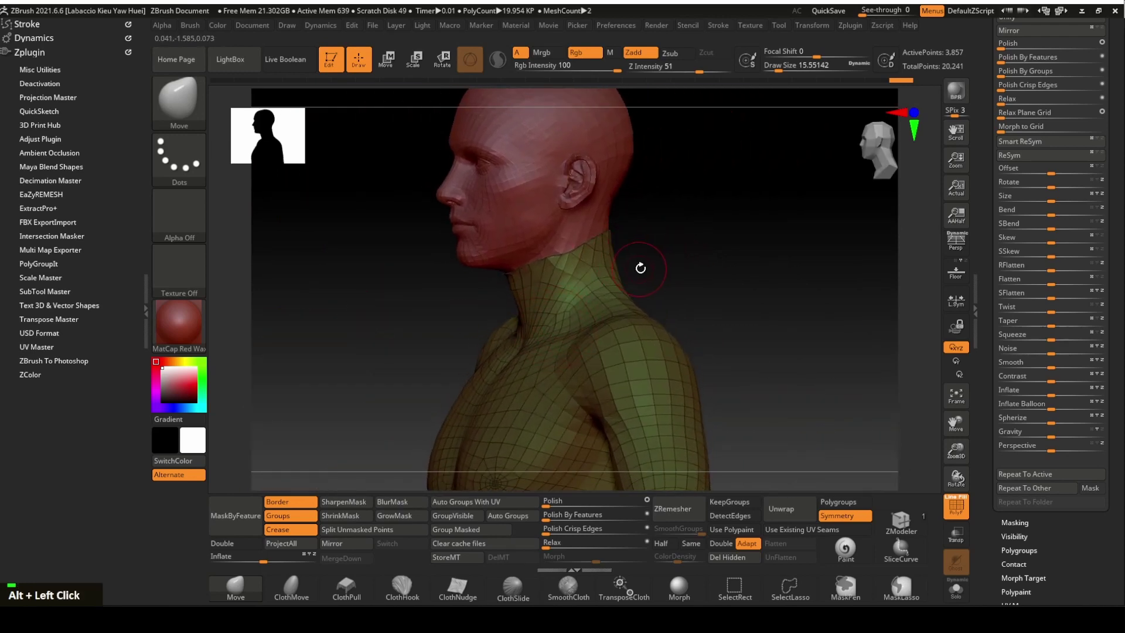
key("s")
left_click_drag(651, 263, 653, 263)
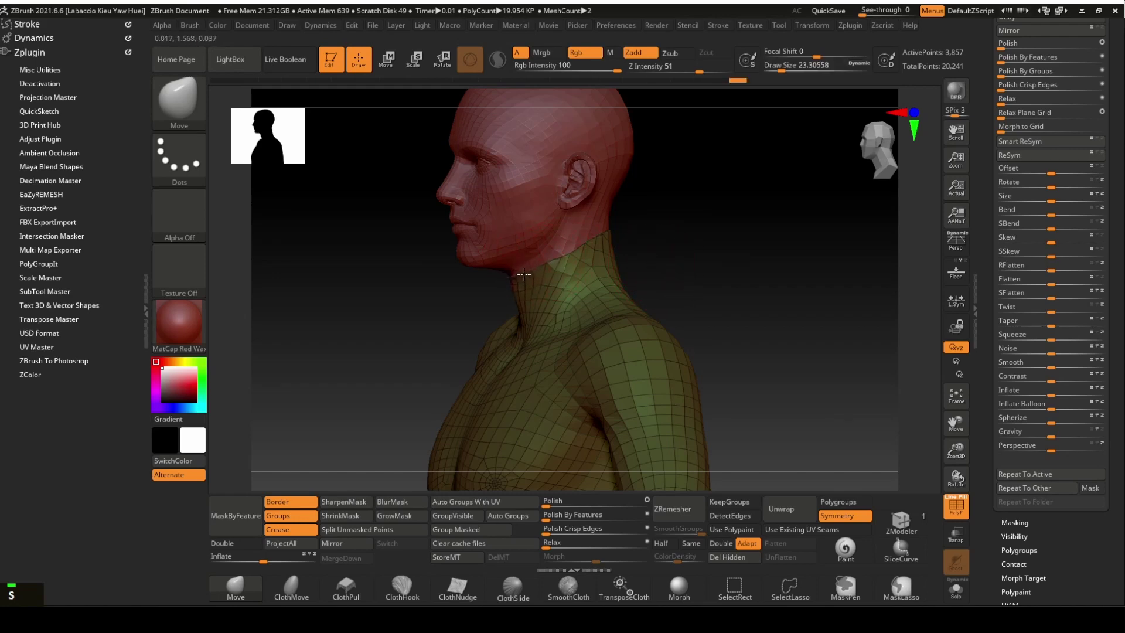
left_click_drag(718, 244, 658, 249)
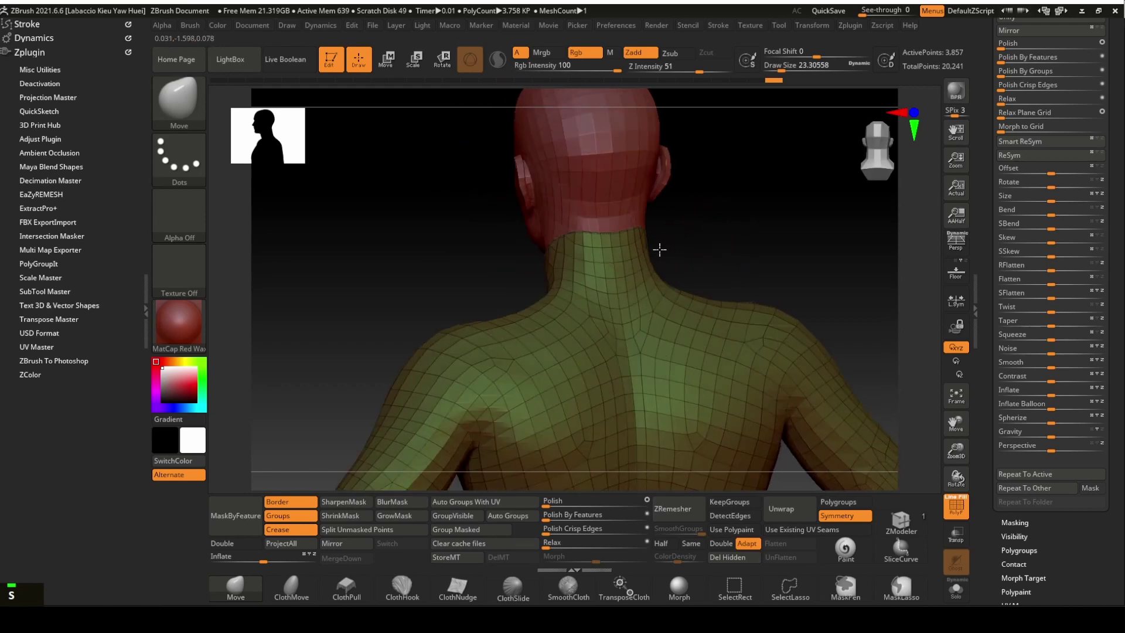
left_click_drag(724, 227, 804, 209)
right_click_drag(556, 239, 771, 196)
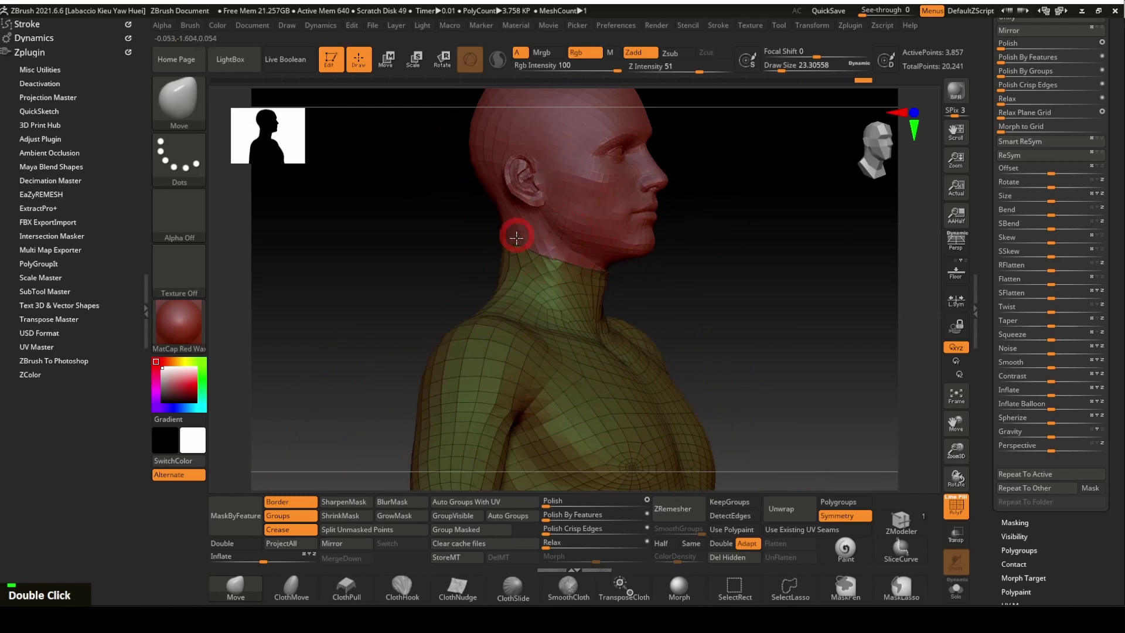
right_click_drag(516, 240, 801, 280)
Step: Smooth the creased shirt mesh in the armpit
left_click_drag(802, 279, 821, 216, "alt")
right_click_drag(821, 216, 732, 151)
left_click_drag(732, 151, 717, 362)
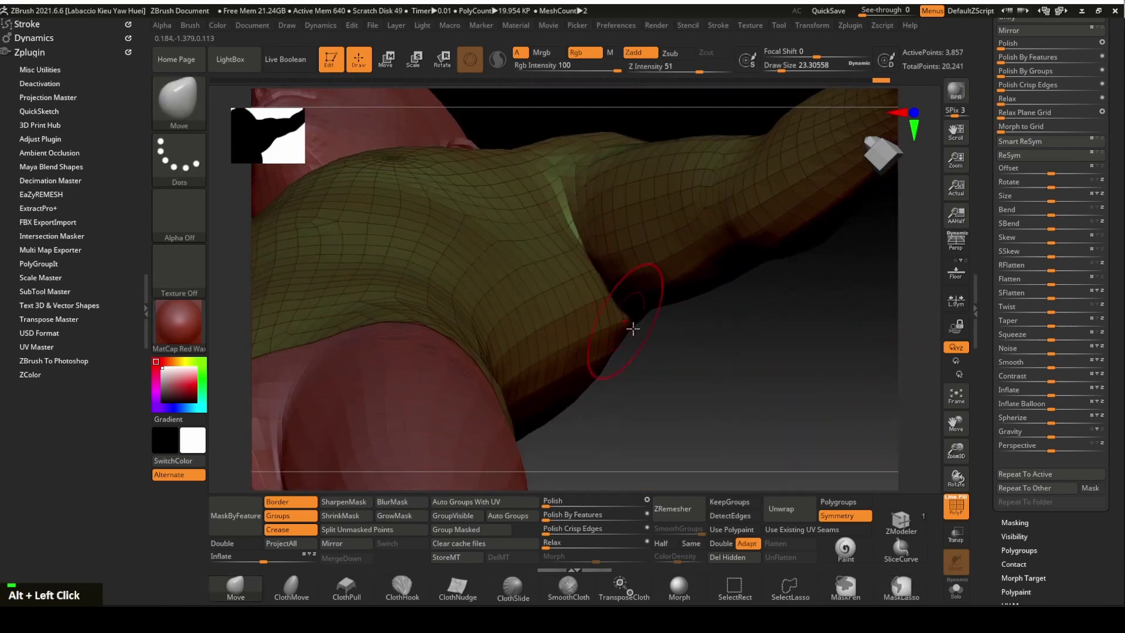
mouse_move(641, 329)
left_mouse_down("alt")
mouse_move(691, 349)
mouse_move(613, 244)
mouse_move(623, 280)
left_mouse_up("alt")
key("shift")
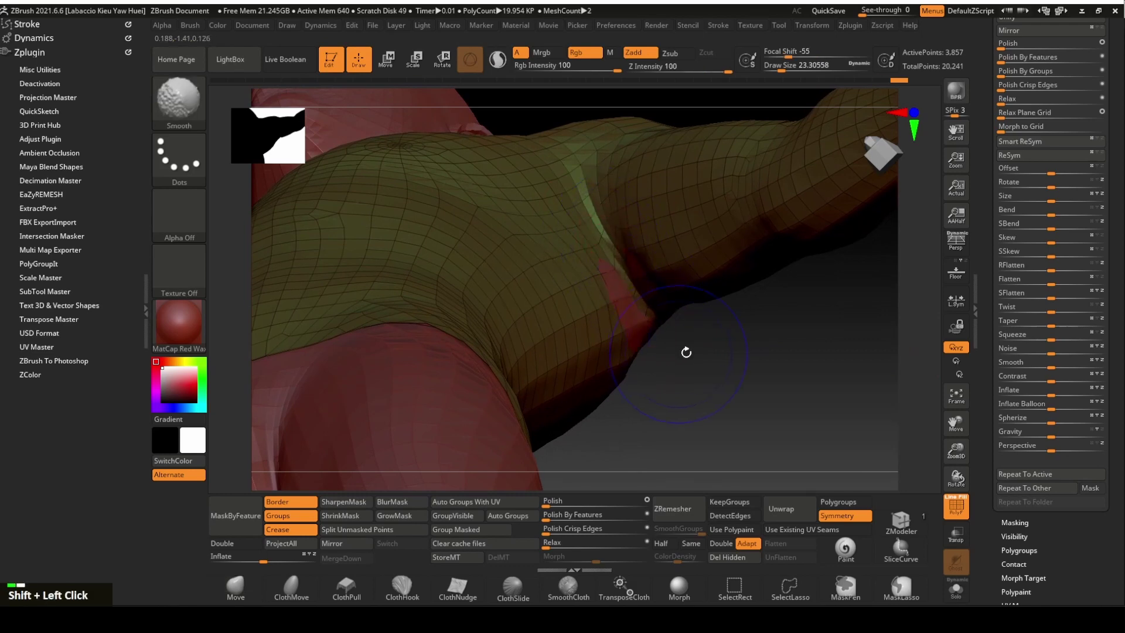
mouse_move(706, 348)
left_mouse_down()
mouse_move(741, 279)
mouse_move(725, 250)
left_mouse_up()
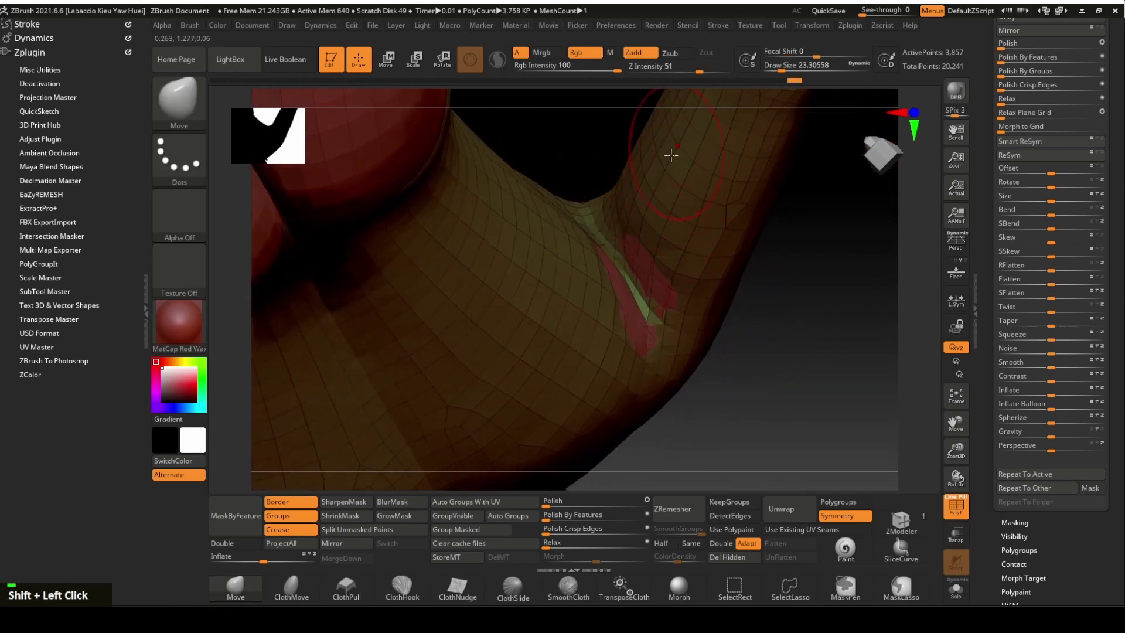
Step: Pull the armpit mesh outward with the Move brush to cover the body poking through
left_click(650, 259, "alt")
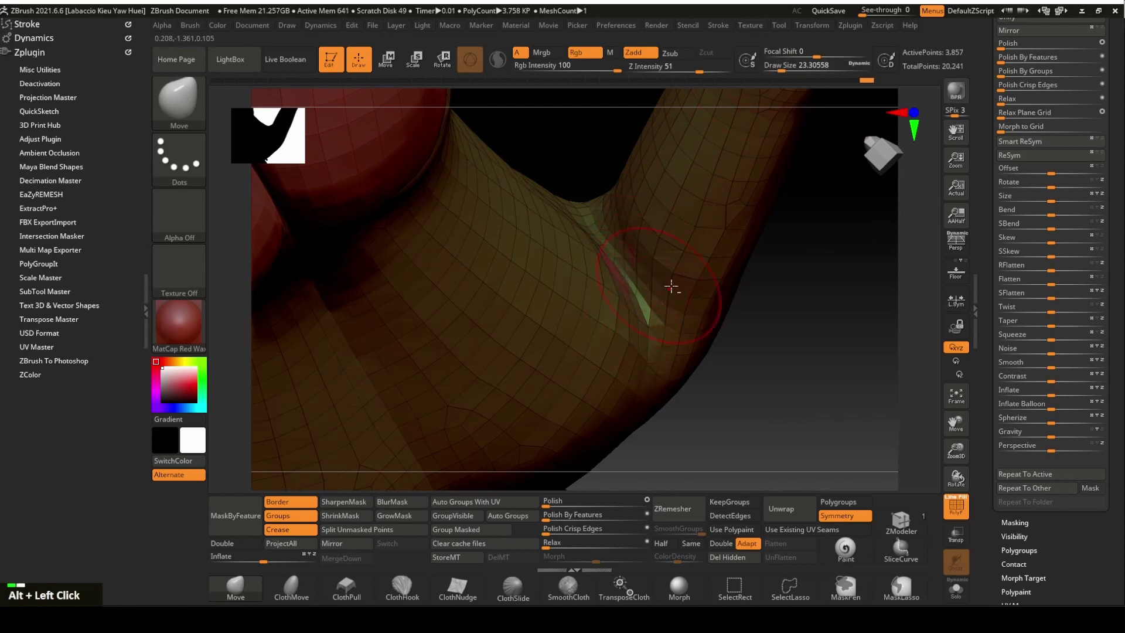
left_click_drag(784, 299, 795, 367)
mouse_move(613, 269)
left_mouse_down("alt")
mouse_move(633, 233)
mouse_move(615, 272)
mouse_move(645, 244)
mouse_move(828, 261)
mouse_move(815, 237)
mouse_move(652, 267)
left_mouse_up("alt")
left_click(652, 267, "alt")
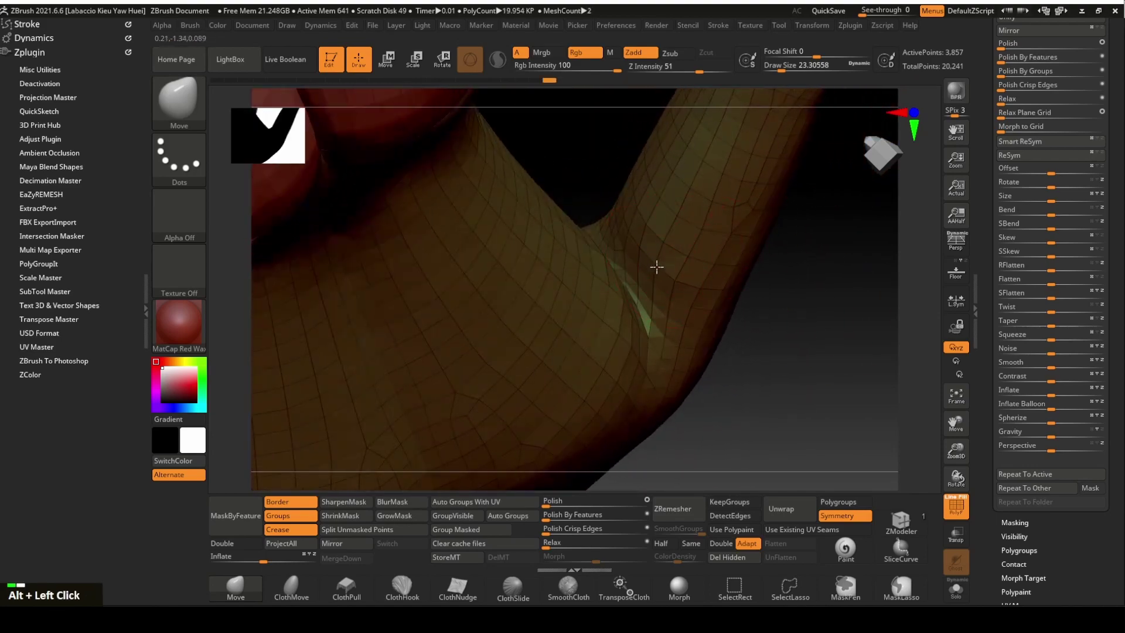
mouse_move(832, 290)
left_mouse_down("alt")
mouse_move(852, 450)
mouse_move(726, 399)
mouse_move(623, 337)
mouse_move(680, 272)
left_mouse_up("alt")
Step: Slice the figure's right sleeve from the torso at the shoulder into its own polygroup with the SliceCurve brush
left_click_drag(732, 245, 616, 274)
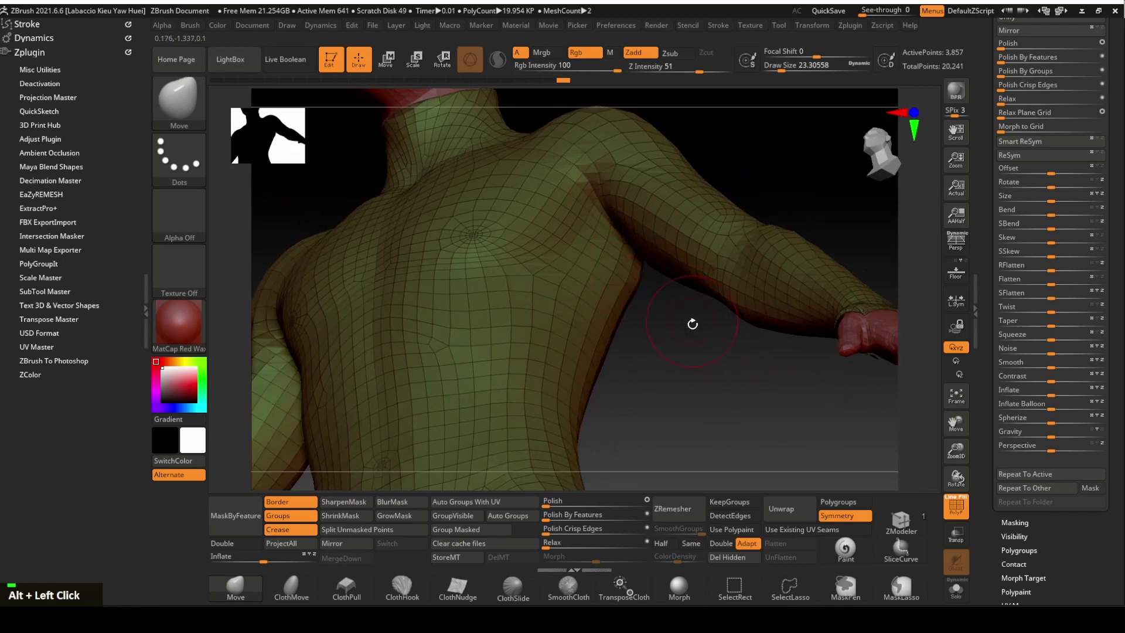
left_click_drag(690, 347, 771, 239)
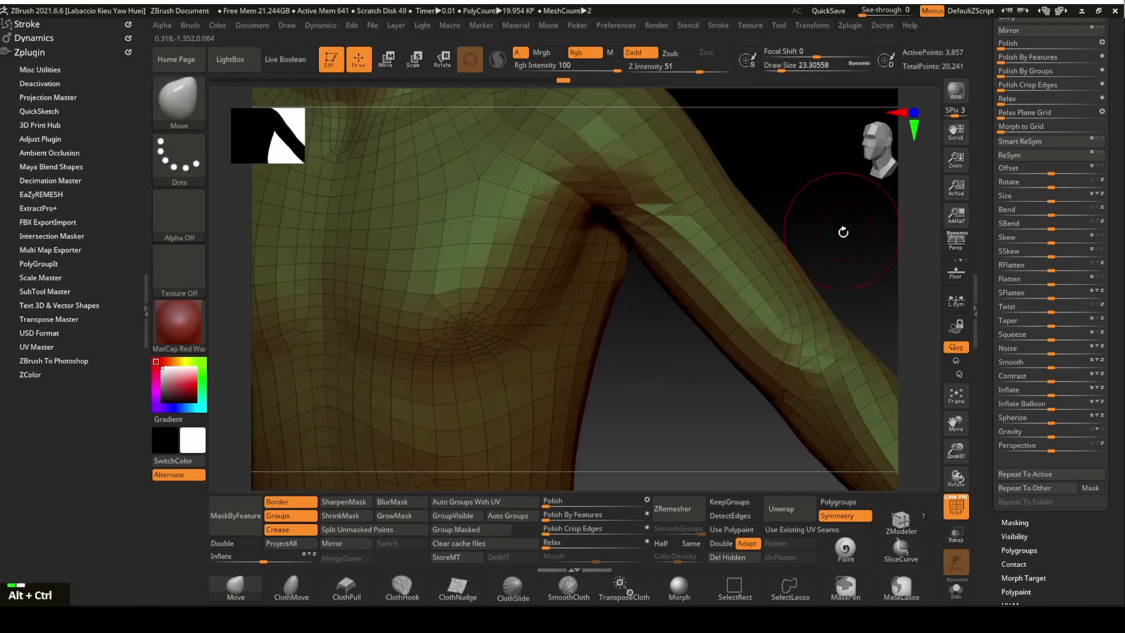
left_click_drag(844, 235, 791, 192, "alt")
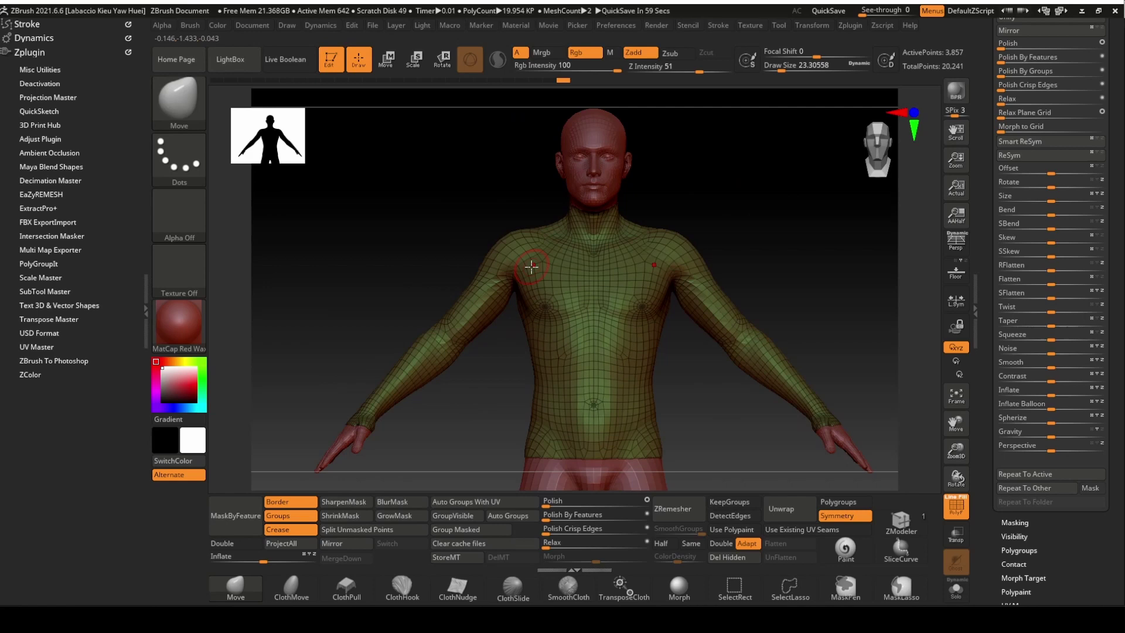
mouse_move(799, 207)
left_mouse_down()
mouse_move(776, 221)
mouse_move(799, 220)
left_mouse_up()
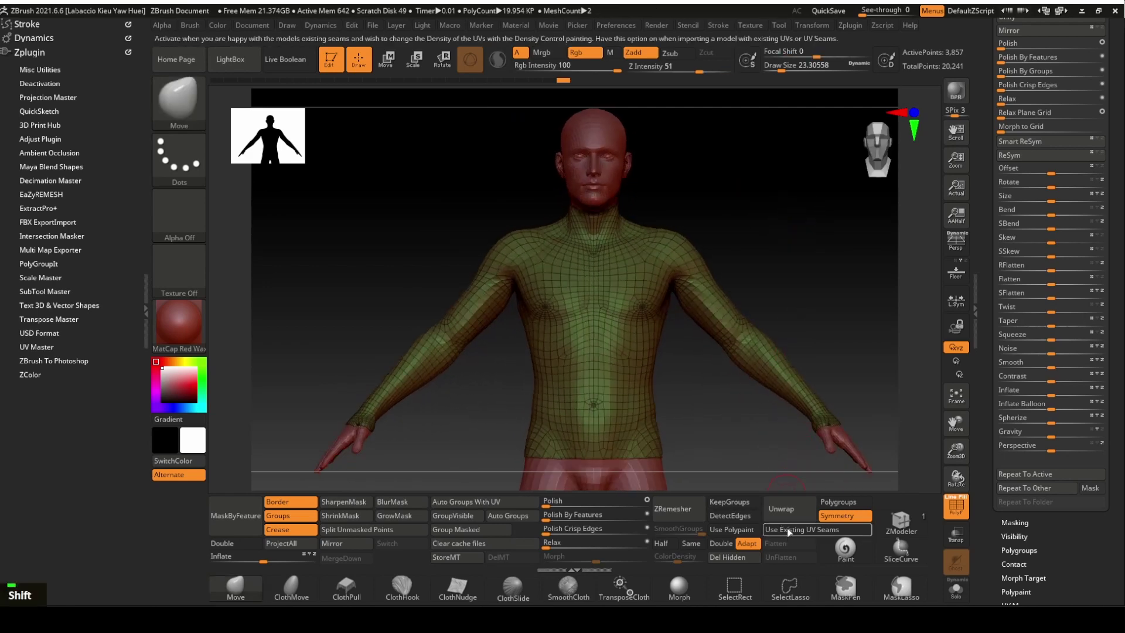
left_click(903, 556)
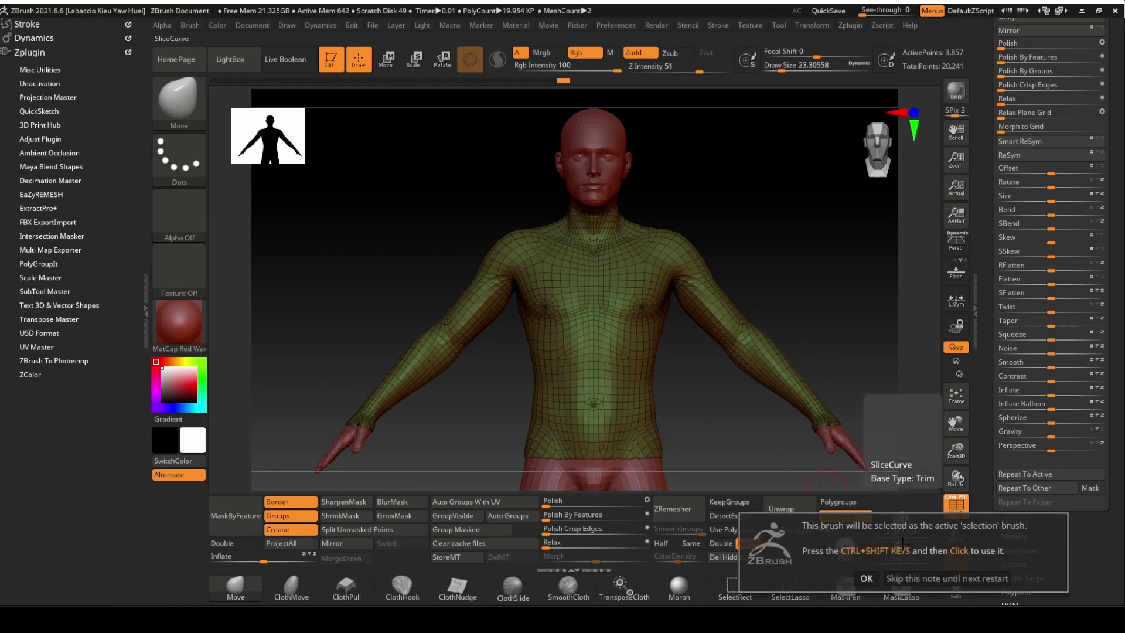
left_click(919, 580)
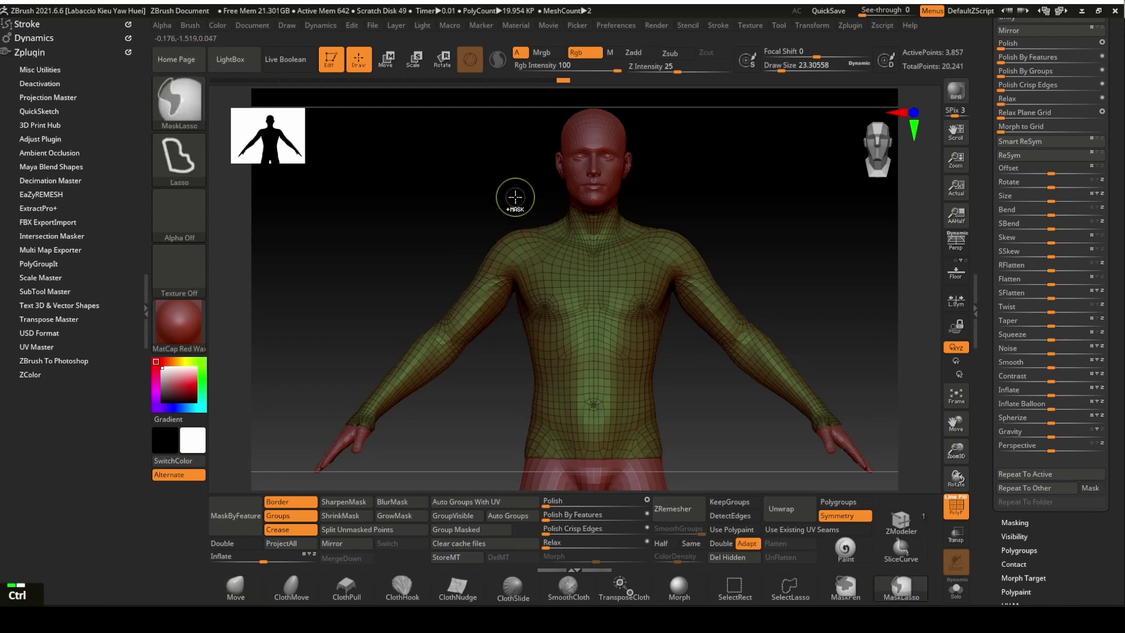
mouse_move(516, 199)
left_mouse_down("ctrl+shift")
mouse_move(523, 273)
mouse_move(507, 324)
left_mouse_up("ctrl+shift")
mouse_move(803, 206)
left_mouse_down()
mouse_move(771, 209)
mouse_move(854, 209)
mouse_move(793, 211)
left_mouse_up()
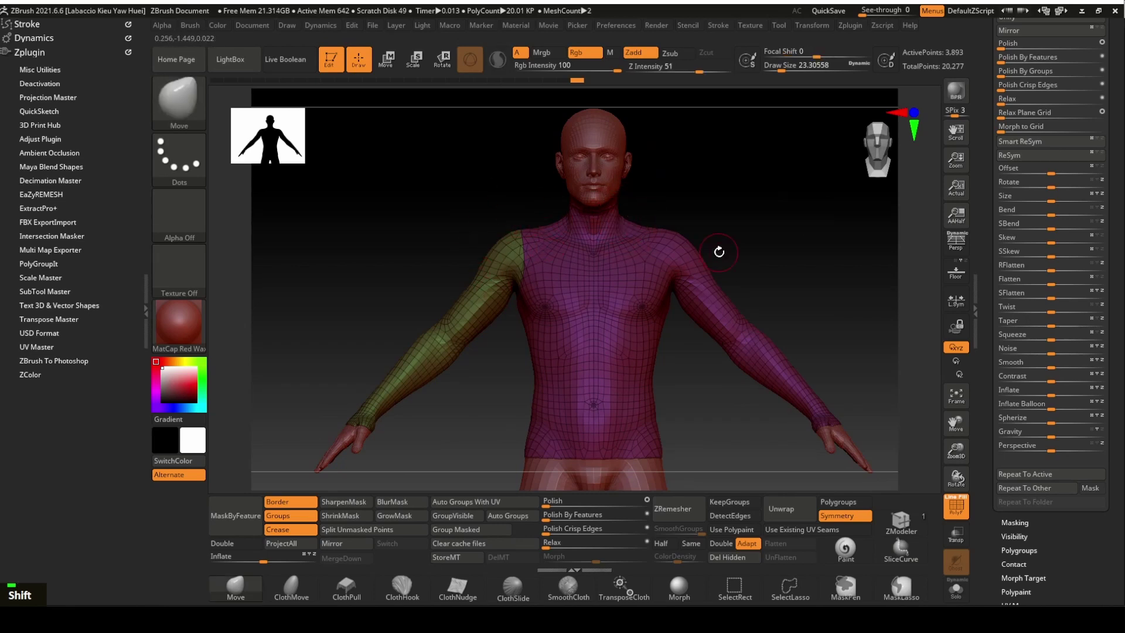
Step: Slice the shirt's collar from the torso around the base of the neck into its own polygroup with the SliceCurve brush
mouse_move(749, 212)
left_mouse_down("shift")
mouse_move(727, 188)
mouse_move(763, 233)
mouse_move(783, 221)
mouse_move(811, 238)
mouse_move(744, 201)
mouse_move(743, 234)
left_mouse_up("shift")
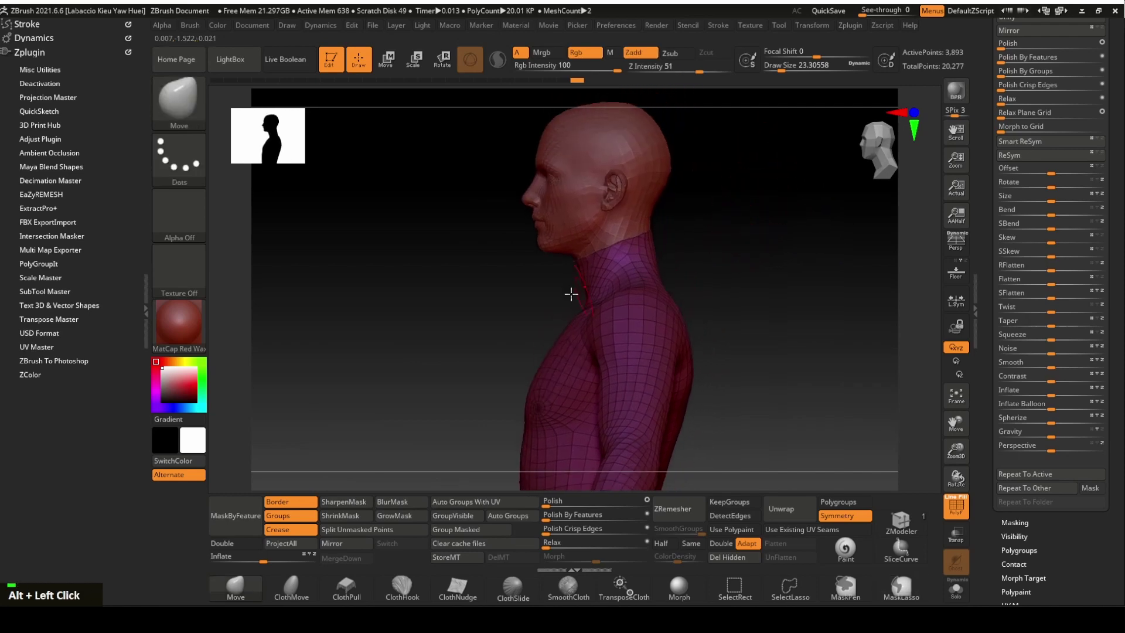
key("ctrl+shift")
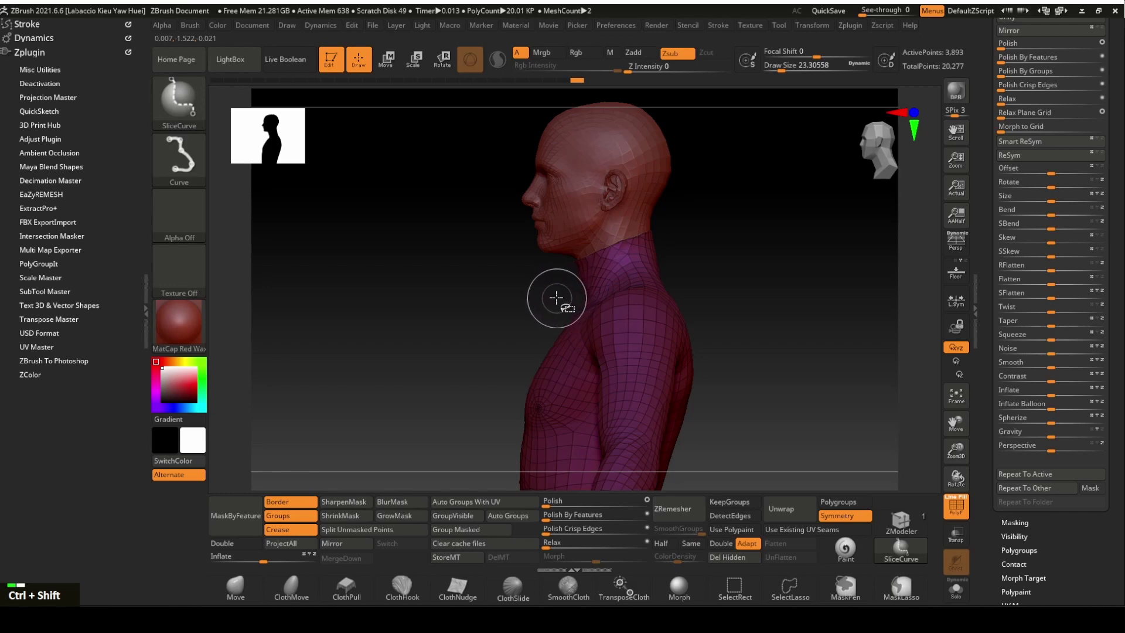
left_click(556, 298, "ctrl+shift")
left_click_drag(585, 295, 617, 275, "ctrl+shift")
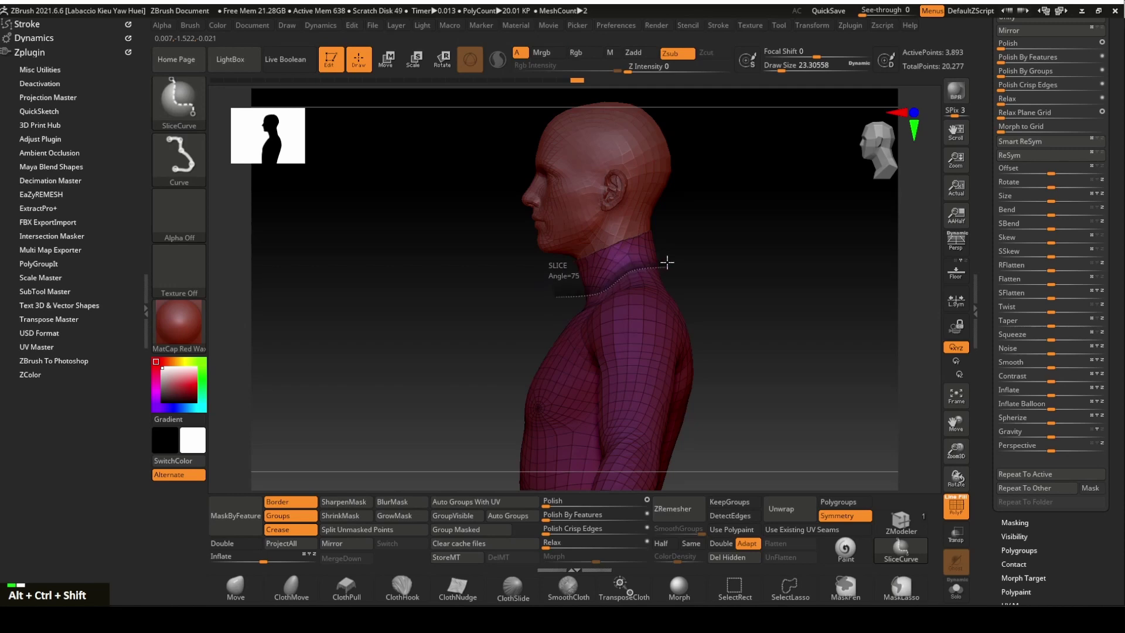
left_click_drag(678, 263, 680, 263, "ctrl+alt+shift")
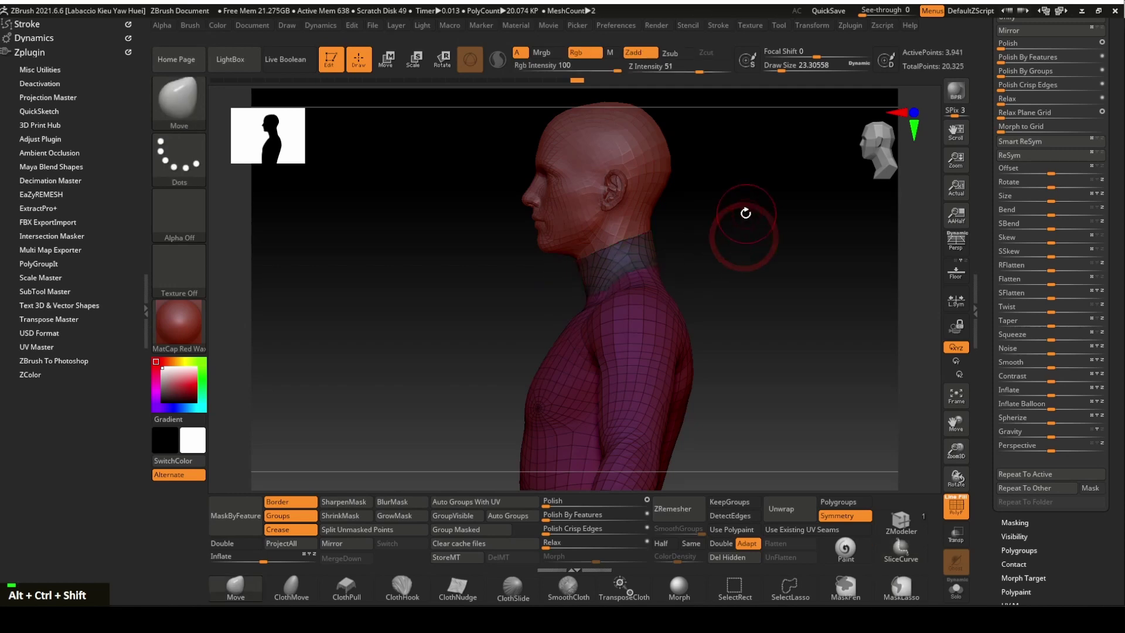
mouse_move(746, 213)
left_mouse_down()
mouse_move(839, 214)
mouse_move(791, 221)
left_mouse_up()
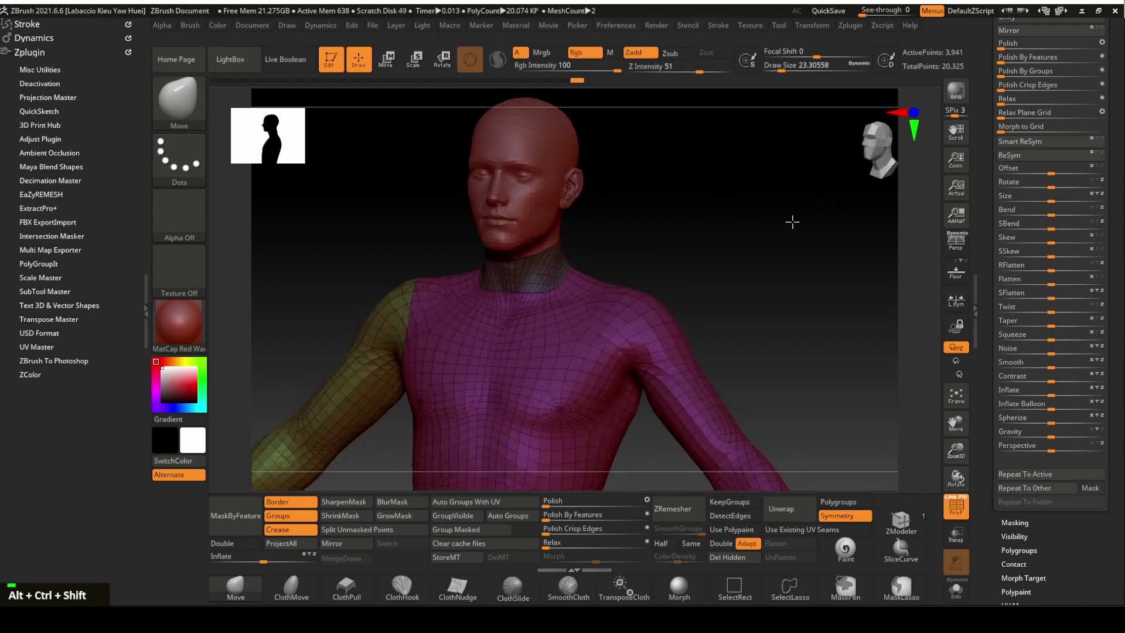
Step: Adjust the seam between the collar and torso polygroups around the front, side and back of the neck with the Move brush
left_click(532, 300)
left_click(530, 309, "alt")
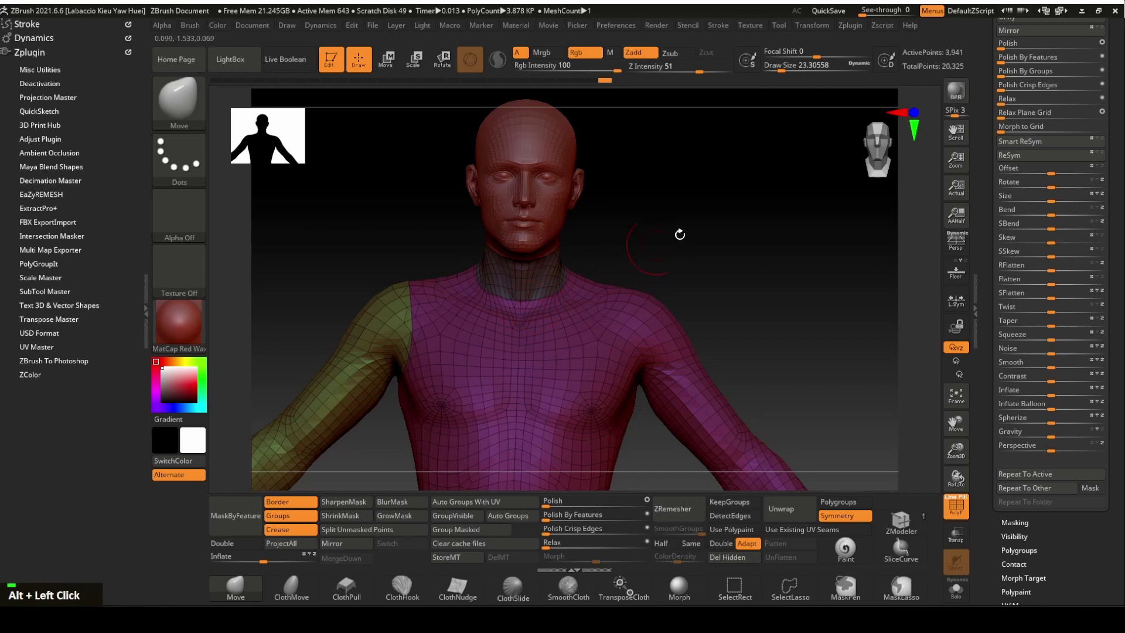
left_click_drag(720, 221, 657, 231)
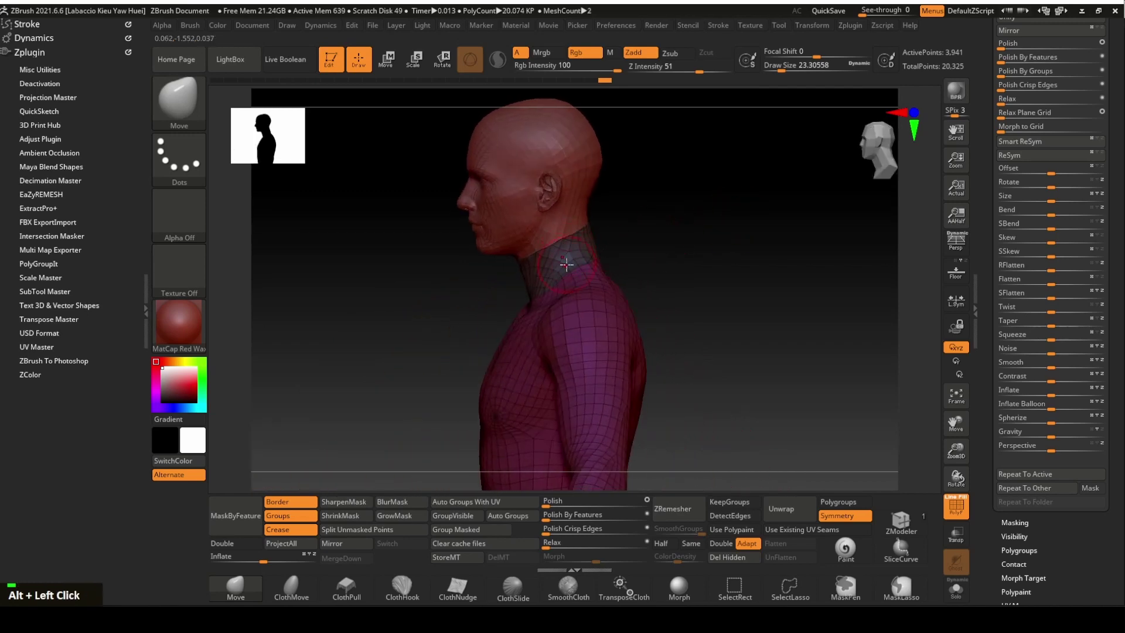
left_click_drag(733, 233, 670, 236)
left_click_drag(578, 243, 566, 259)
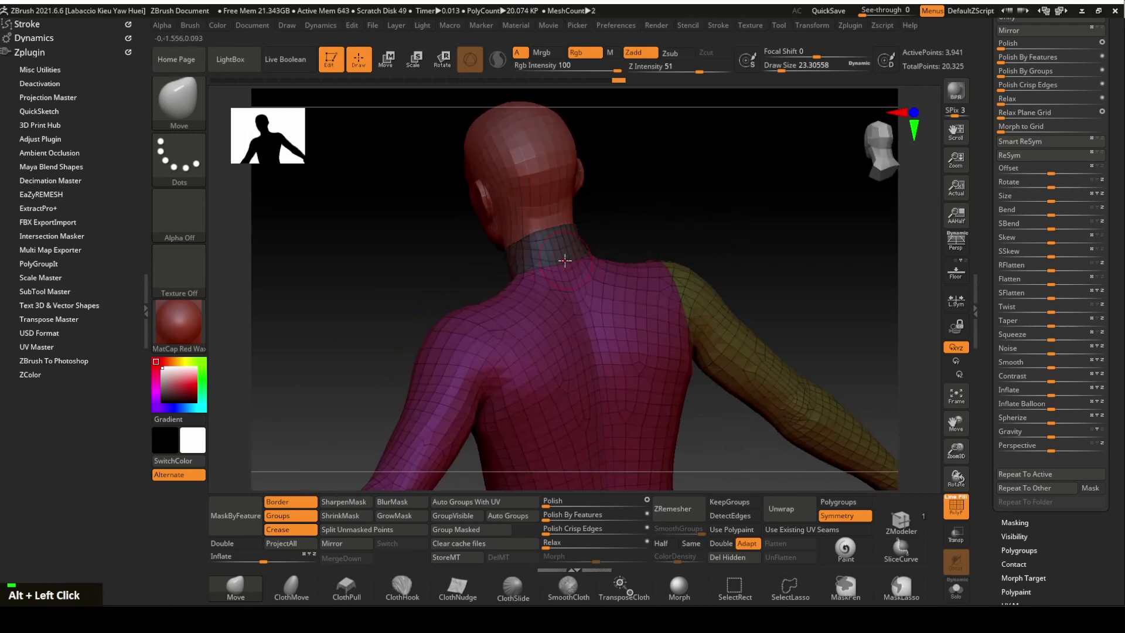
mouse_move(711, 183)
left_mouse_down()
mouse_move(794, 168)
mouse_move(756, 234)
mouse_move(688, 196)
mouse_move(675, 231)
mouse_move(728, 196)
mouse_move(761, 201)
mouse_move(760, 214)
mouse_move(764, 196)
mouse_move(770, 219)
mouse_move(756, 215)
mouse_move(861, 218)
mouse_move(816, 156)
mouse_move(824, 170)
left_mouse_up()
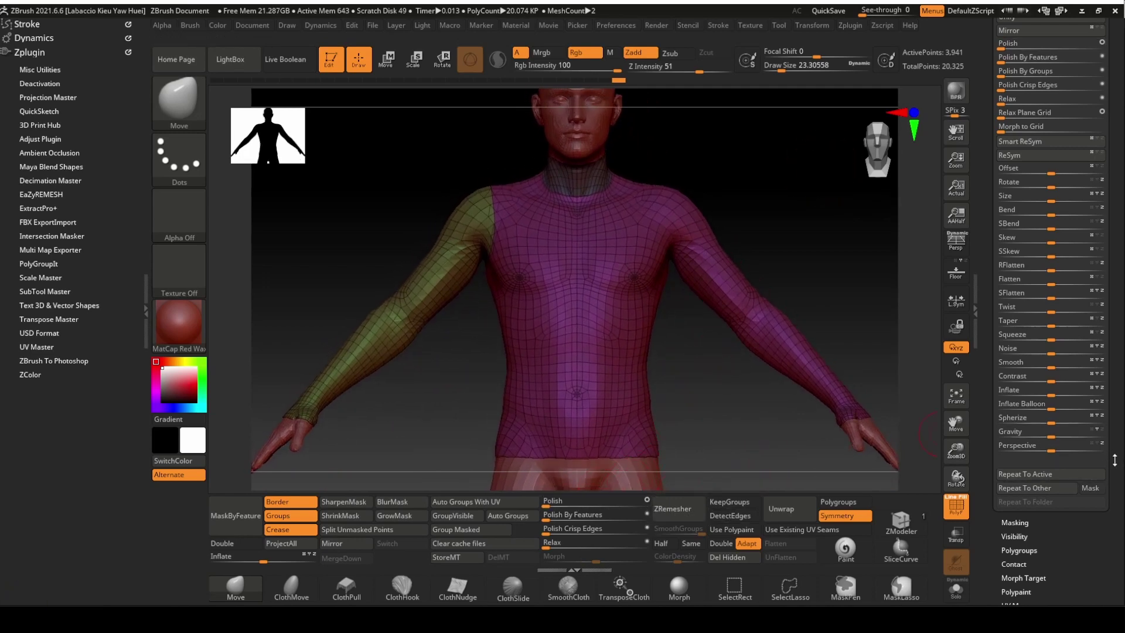
Step: Remesh the shirt with ZRemesher, with KeepGroups turned on and the target polygon count left at 5
left_click_drag(1115, 460, 1107, 374)
left_click(1020, 341)
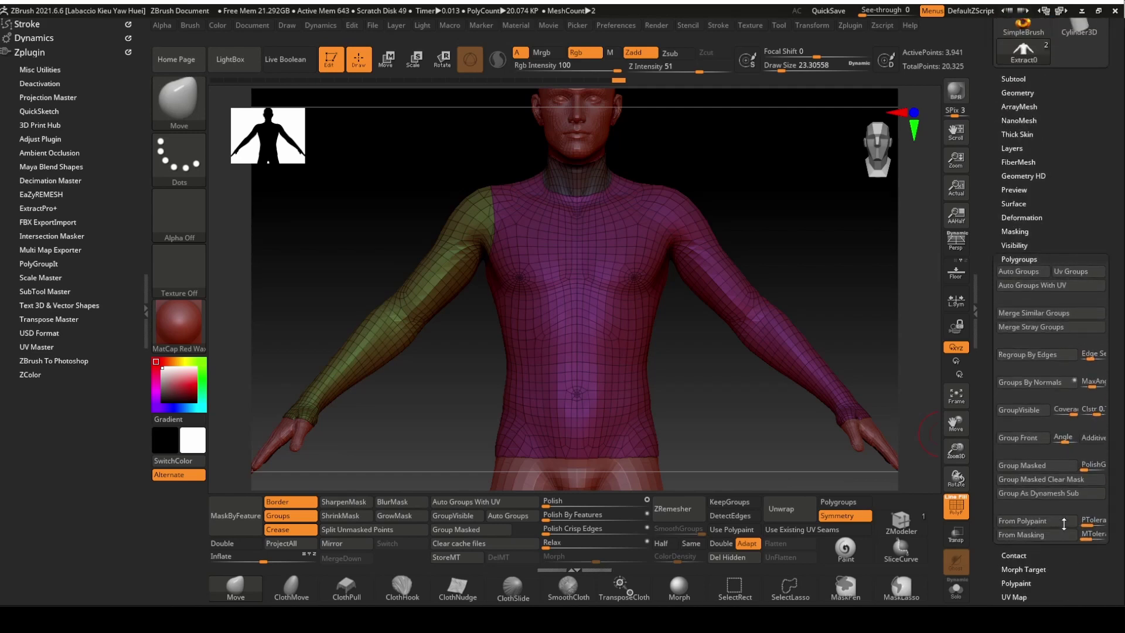
left_click(1035, 101)
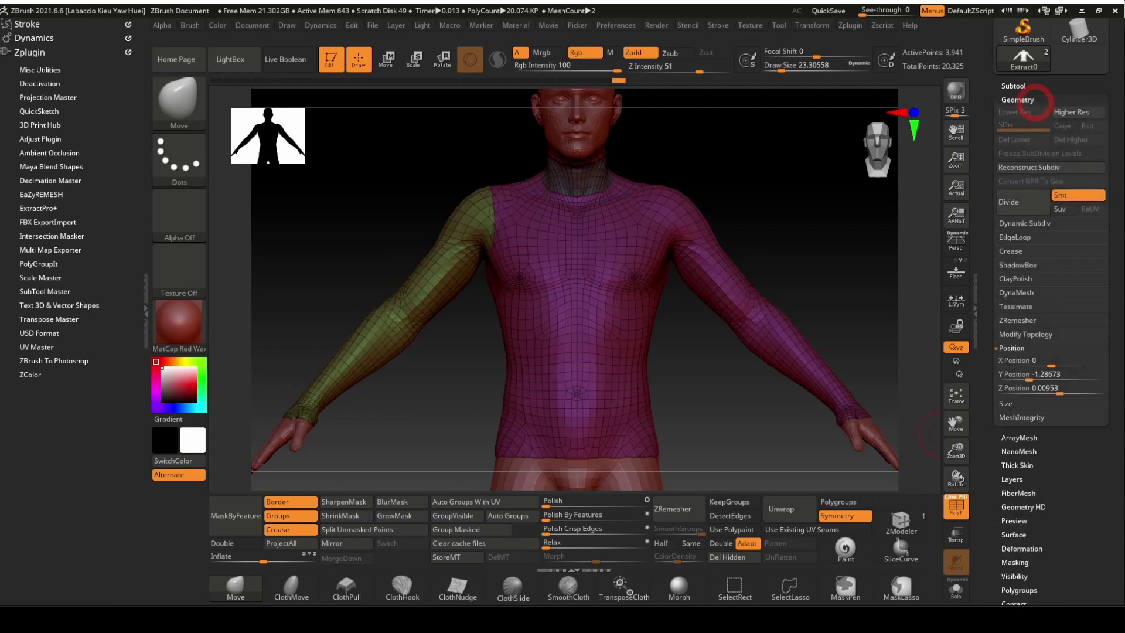
left_click(1036, 320)
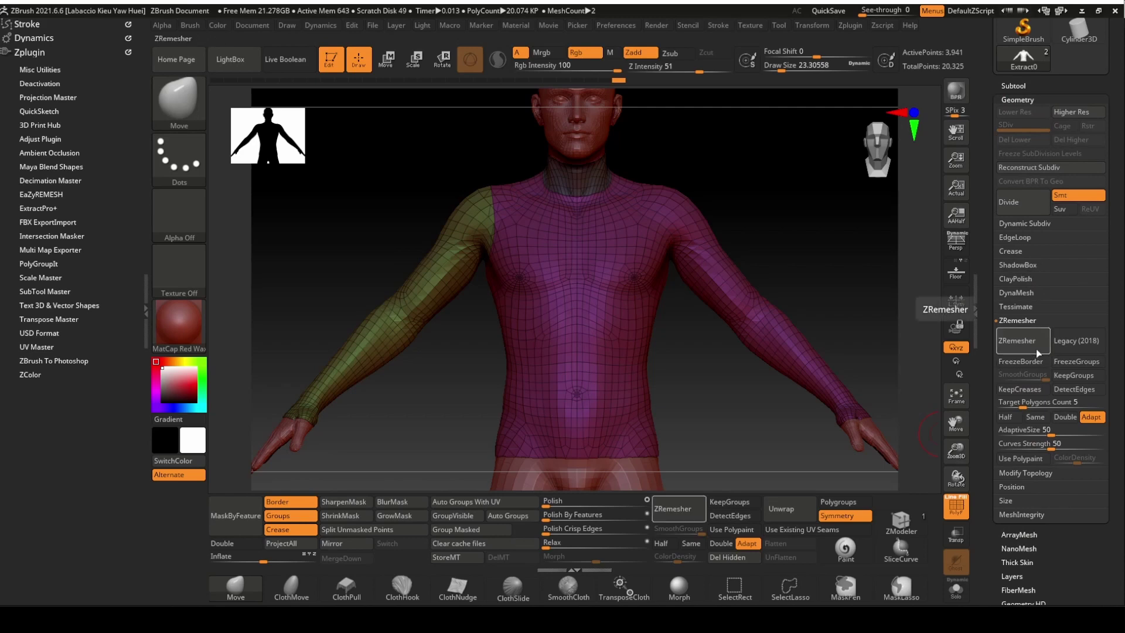
left_click(1076, 376)
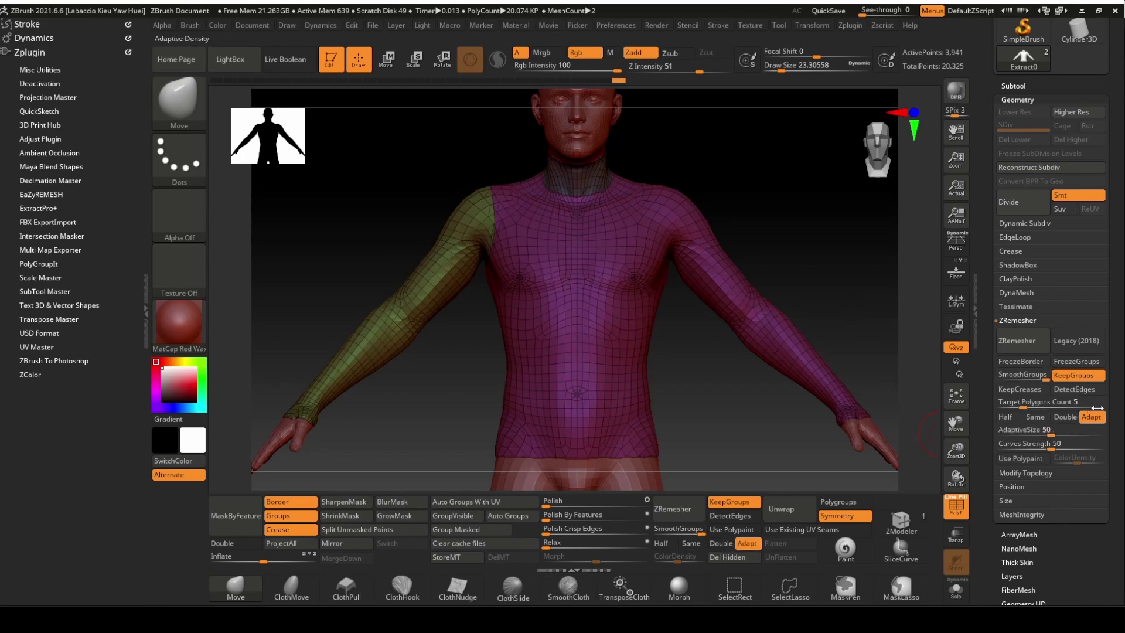
left_click(1033, 345)
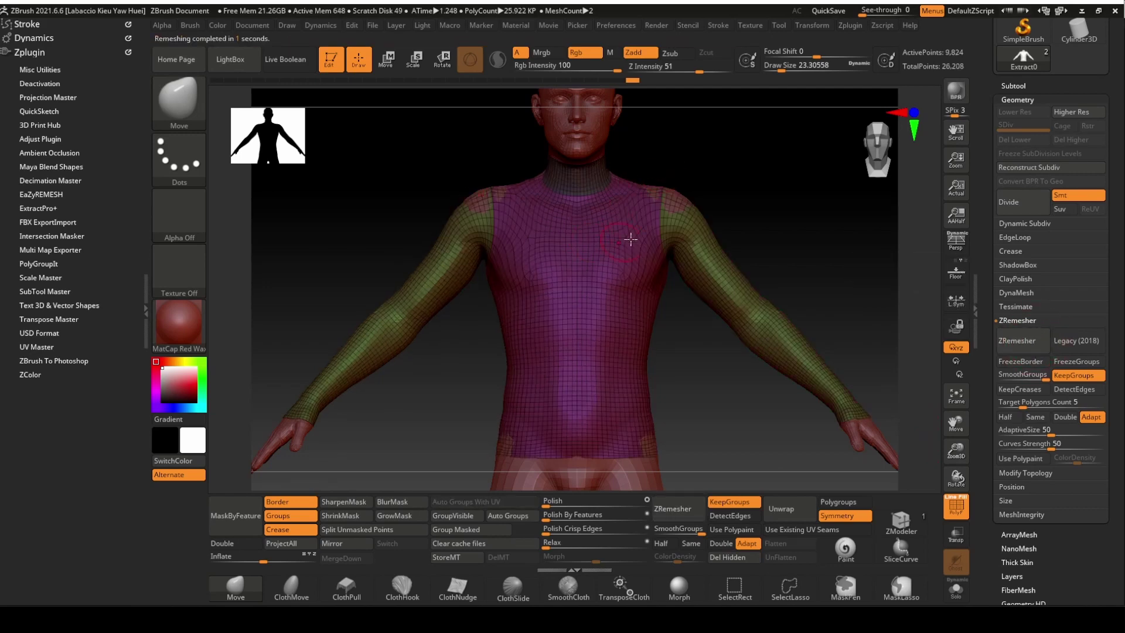
Step: Remesh the shirt again with ZRemesher using the Half option to reduce its polygon density
mouse_move(676, 224)
left_mouse_down()
mouse_move(718, 213)
mouse_move(766, 253)
mouse_move(810, 214)
mouse_move(864, 213)
mouse_move(756, 218)
mouse_move(759, 153)
mouse_move(753, 171)
mouse_move(777, 169)
mouse_move(768, 171)
left_mouse_up()
left_click(1006, 417)
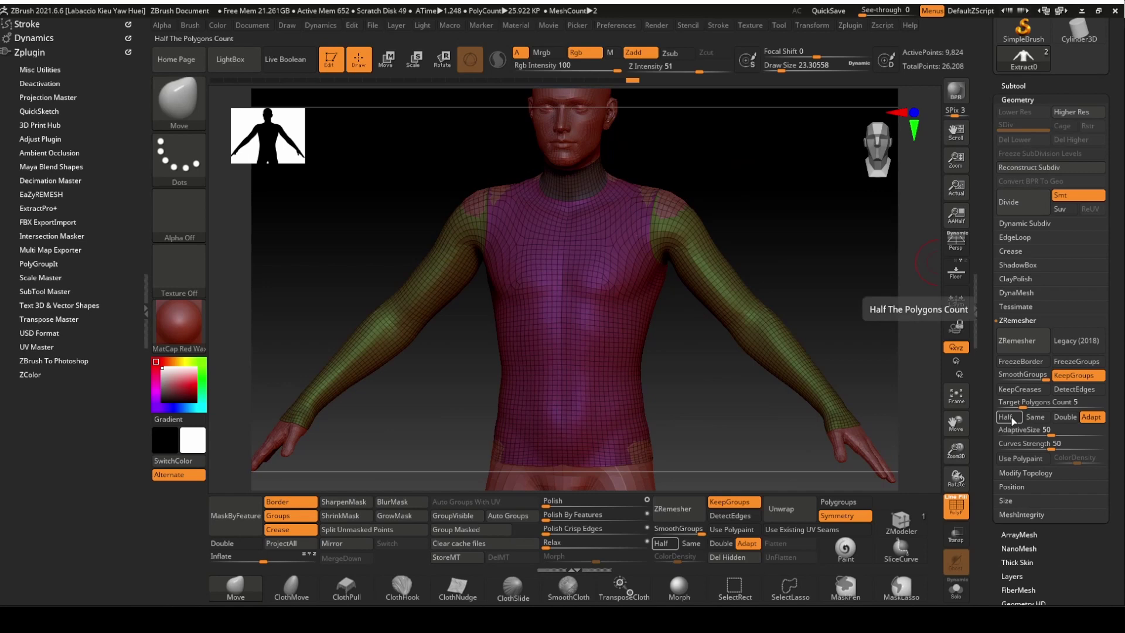
left_click(1029, 345)
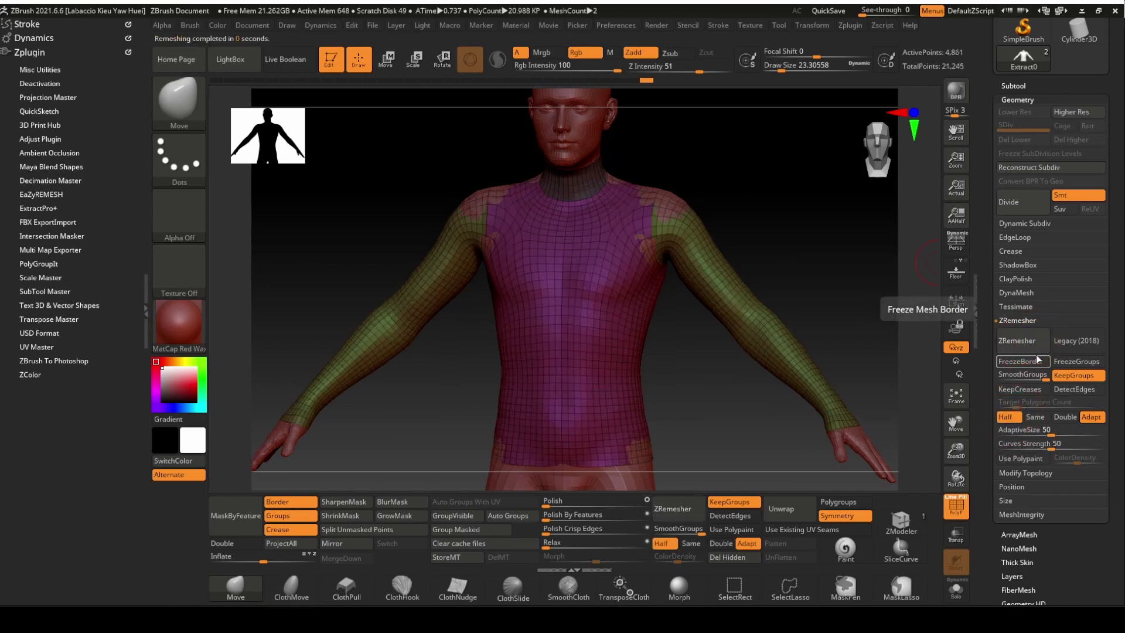
left_click_drag(836, 182, 649, 355)
left_click_drag(810, 207, 695, 201)
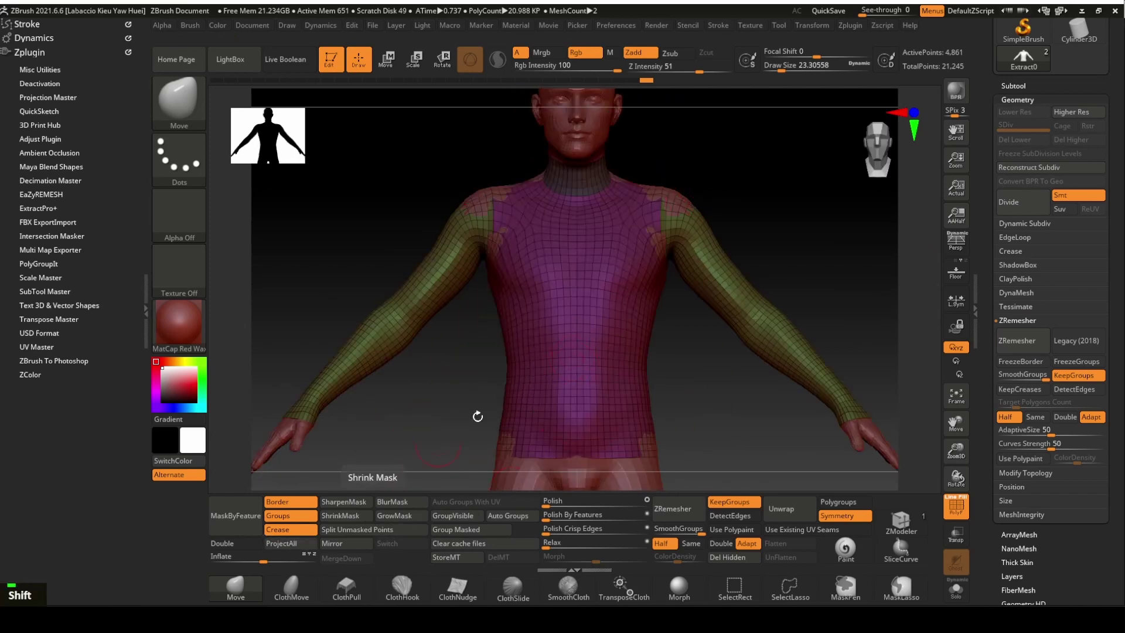
Step: Project the remeshed shirt onto the Genesis 8 Male body with ProjectAll
left_click(1022, 87)
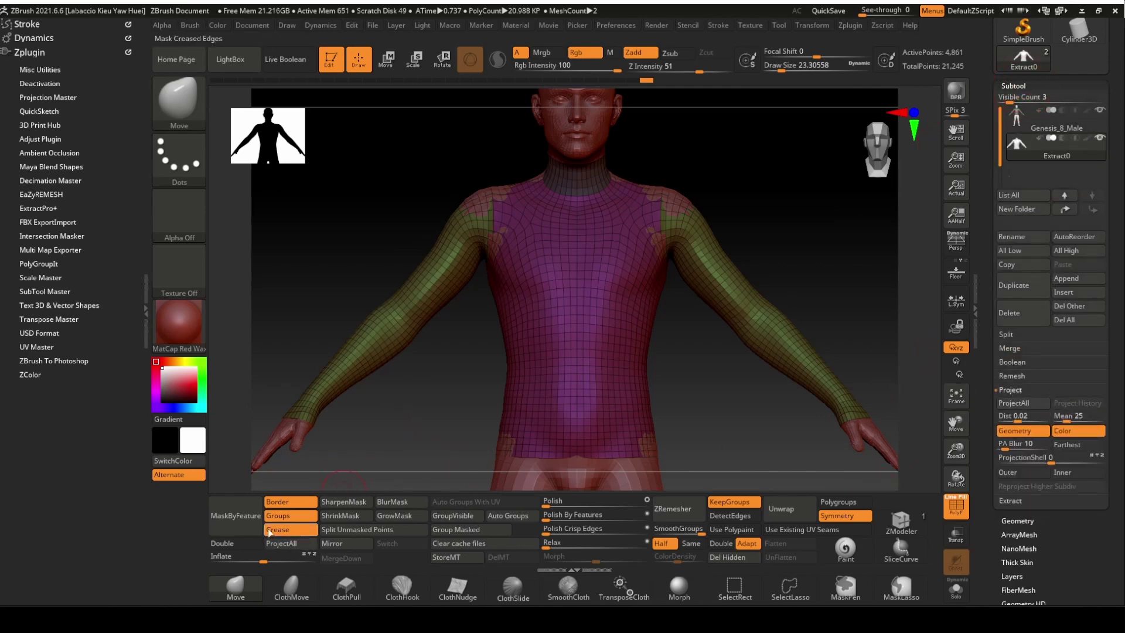
left_click(300, 545)
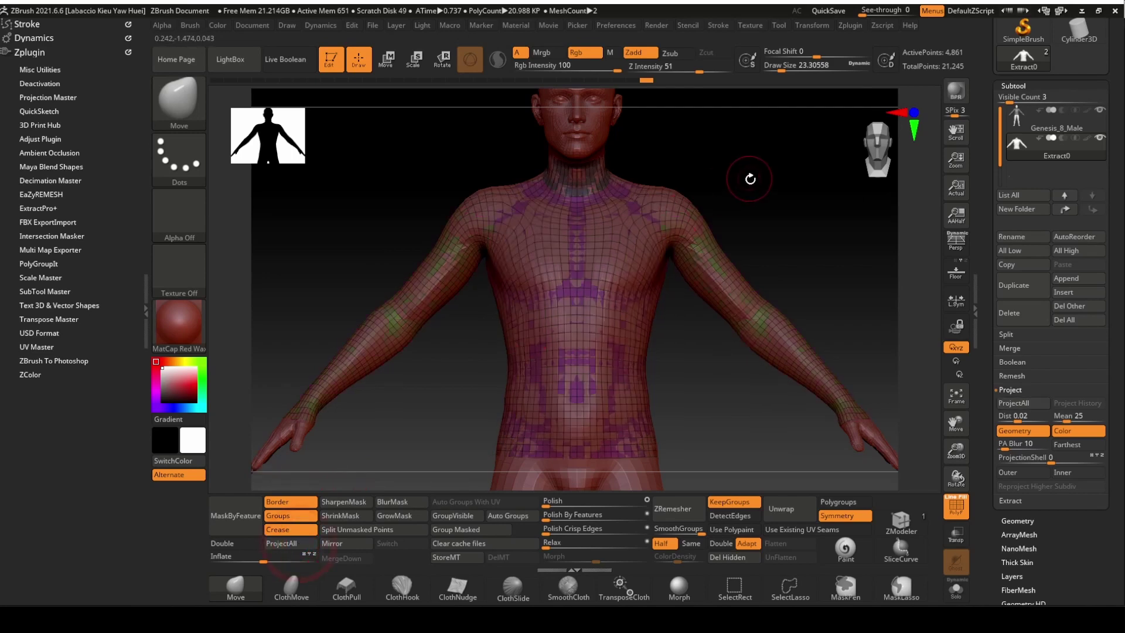
mouse_move(744, 181)
left_mouse_down()
mouse_move(804, 176)
mouse_move(721, 181)
mouse_move(749, 181)
left_mouse_up()
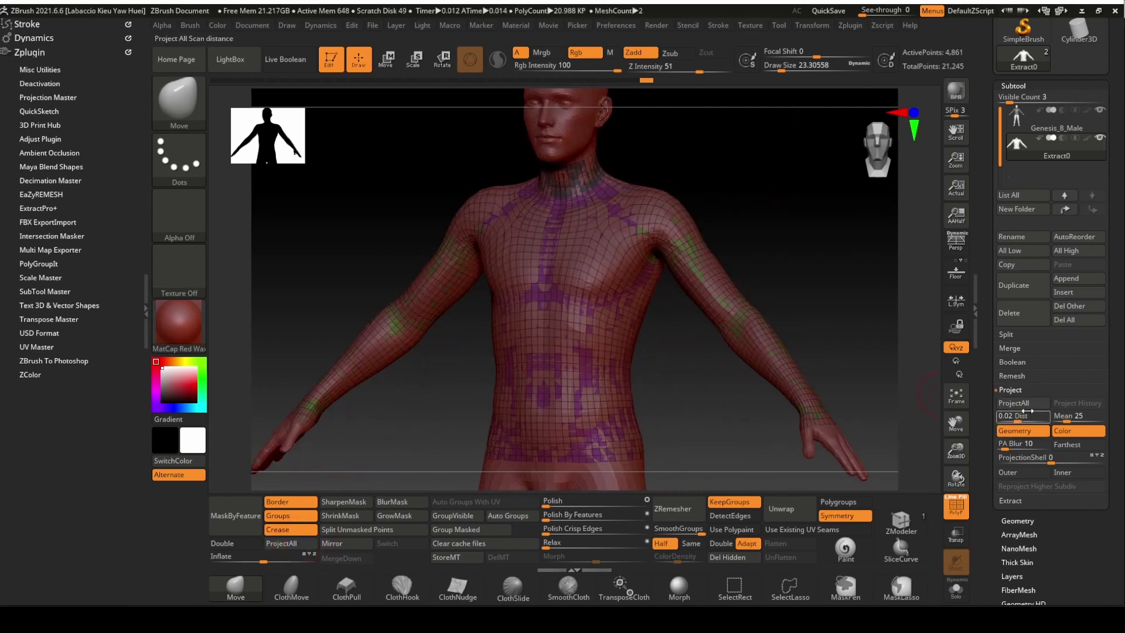
Step: Inflate the shirt mesh by 2 with the Inflate deformation so it sits outside the body
left_click_drag(1116, 515, 1095, 382)
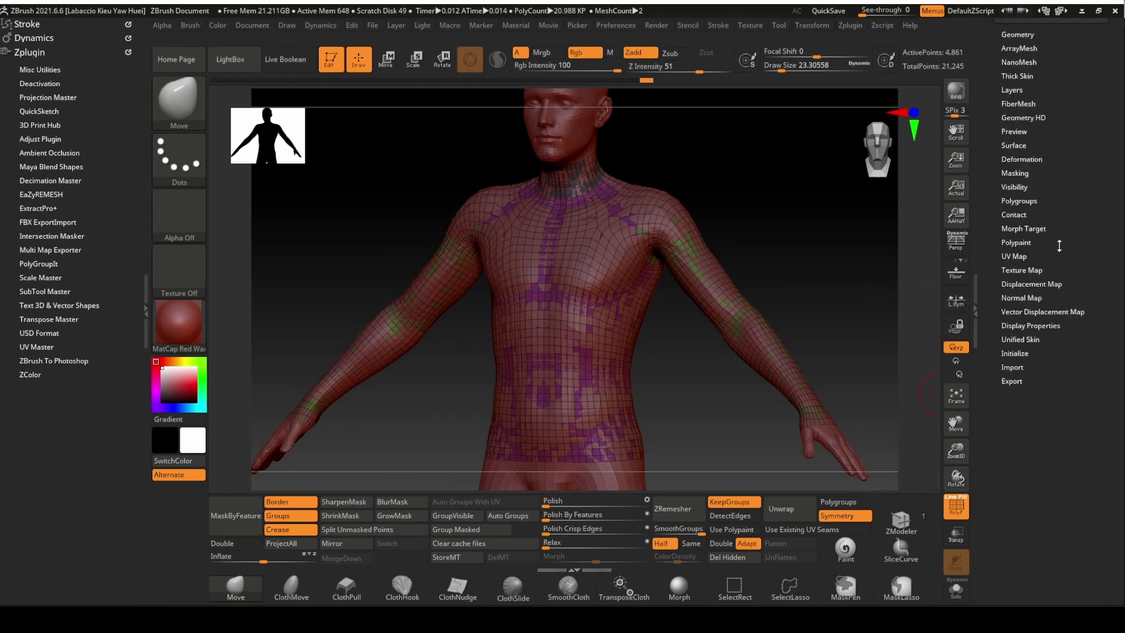
left_click(1022, 159)
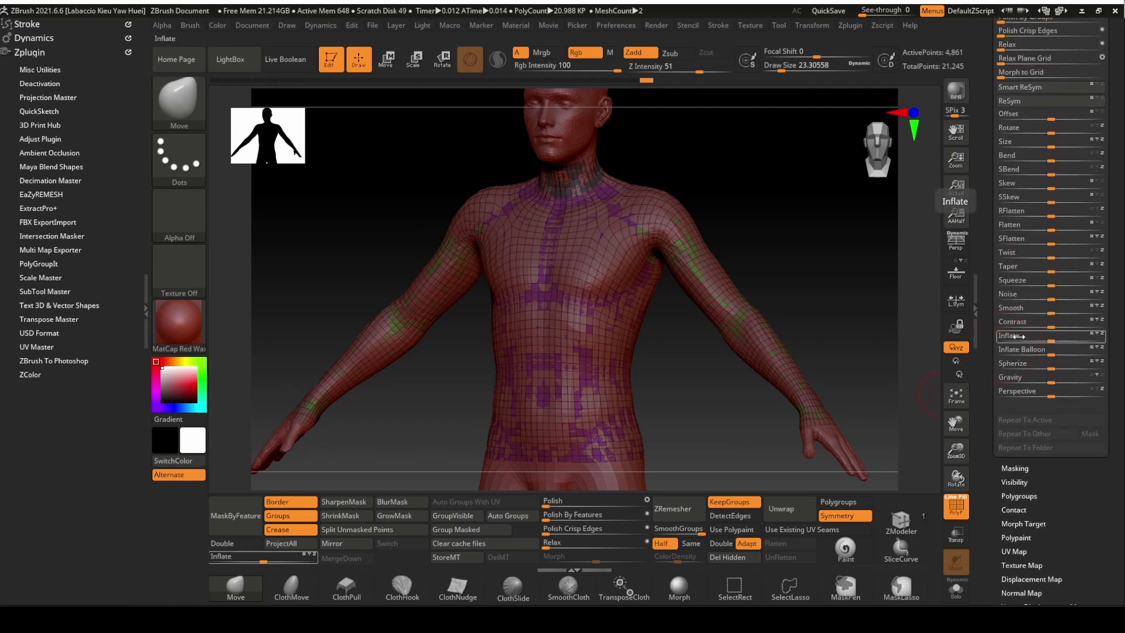
left_click(1018, 336)
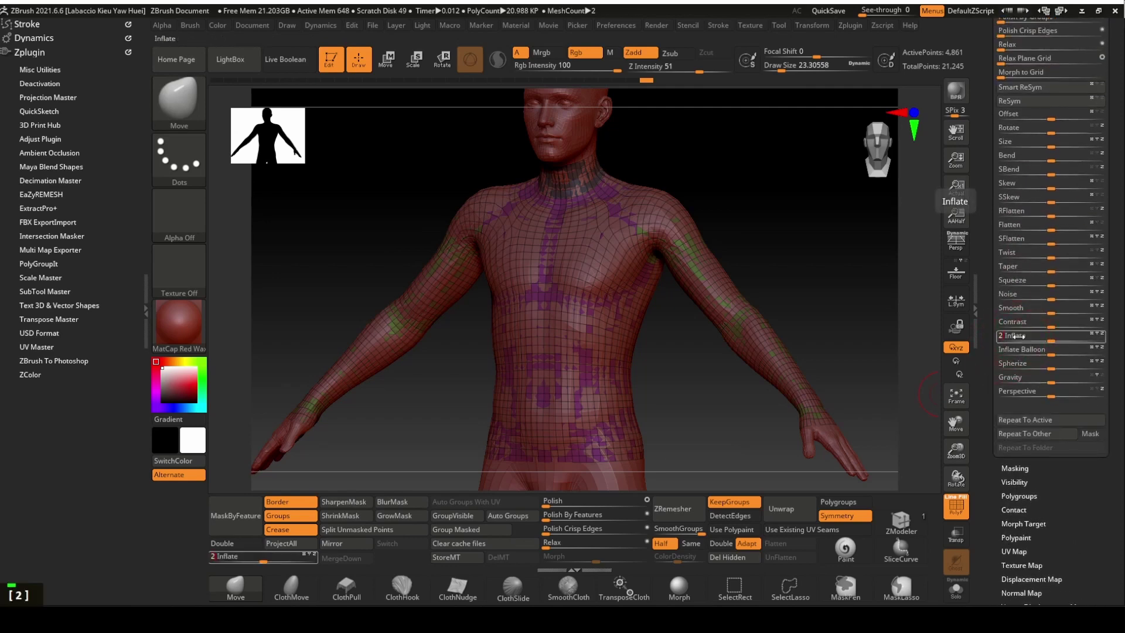
type("2")
key("Return")
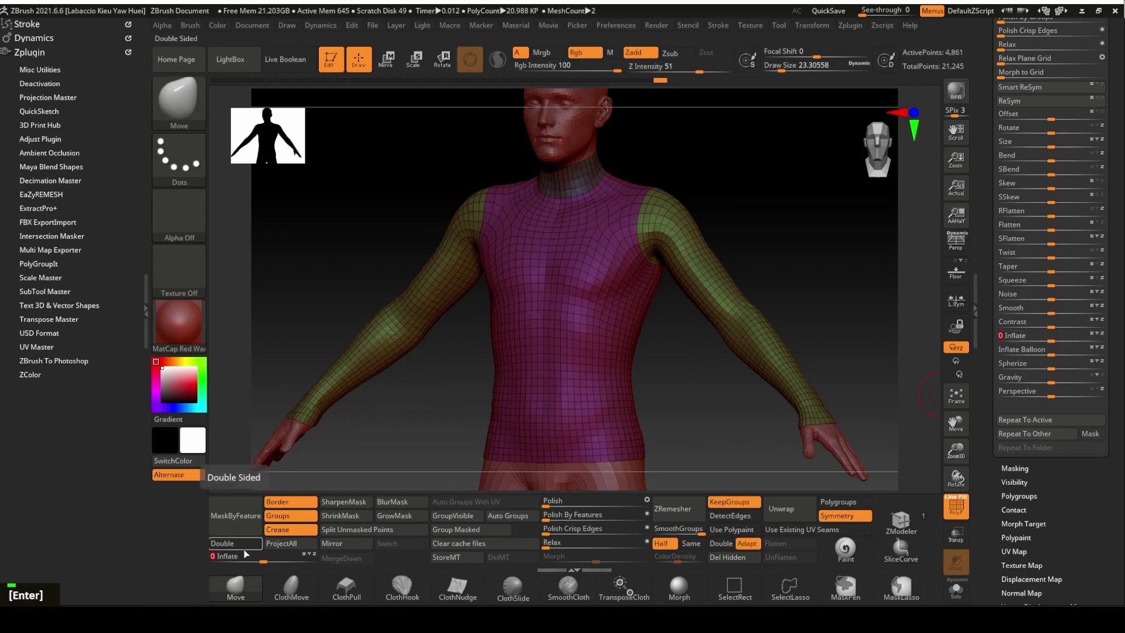
Step: Check the inflated shirt from the front and back and even out its surface with the Polish deformation
left_click_drag(811, 182, 748, 235)
mouse_move(744, 182)
left_mouse_down()
mouse_move(756, 254)
mouse_move(584, 185)
left_mouse_up()
left_click_drag(764, 283, 789, 455)
mouse_move(779, 389)
left_mouse_down()
mouse_move(730, 340)
mouse_move(756, 150)
mouse_move(775, 242)
mouse_move(786, 231)
mouse_move(775, 176)
mouse_move(686, 200)
left_mouse_up()
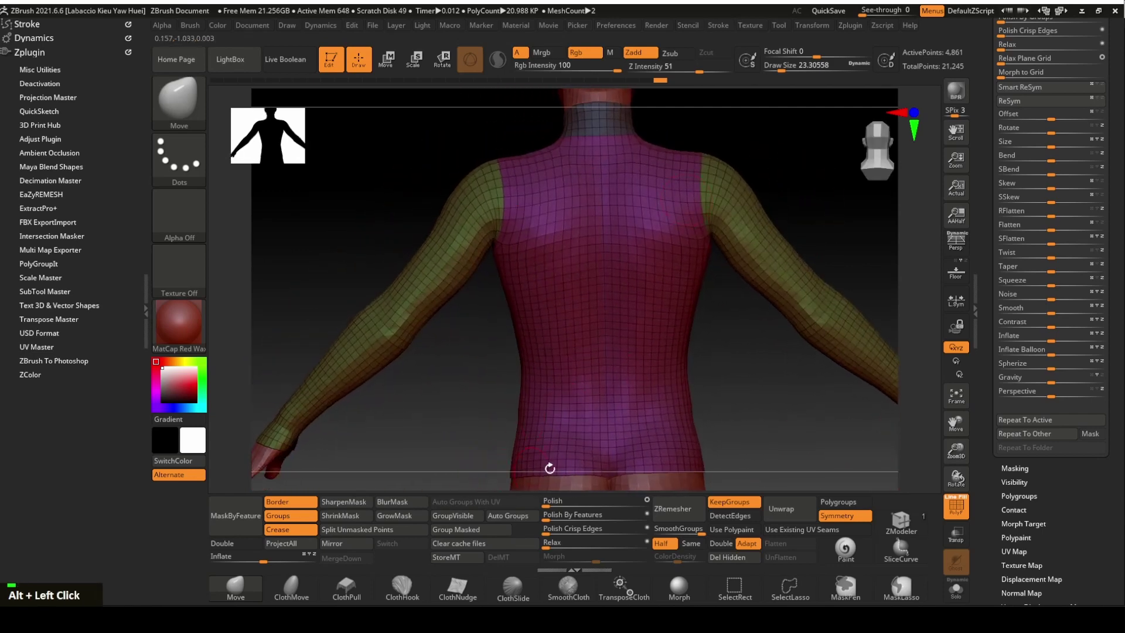
left_click_drag(763, 404, 834, 376)
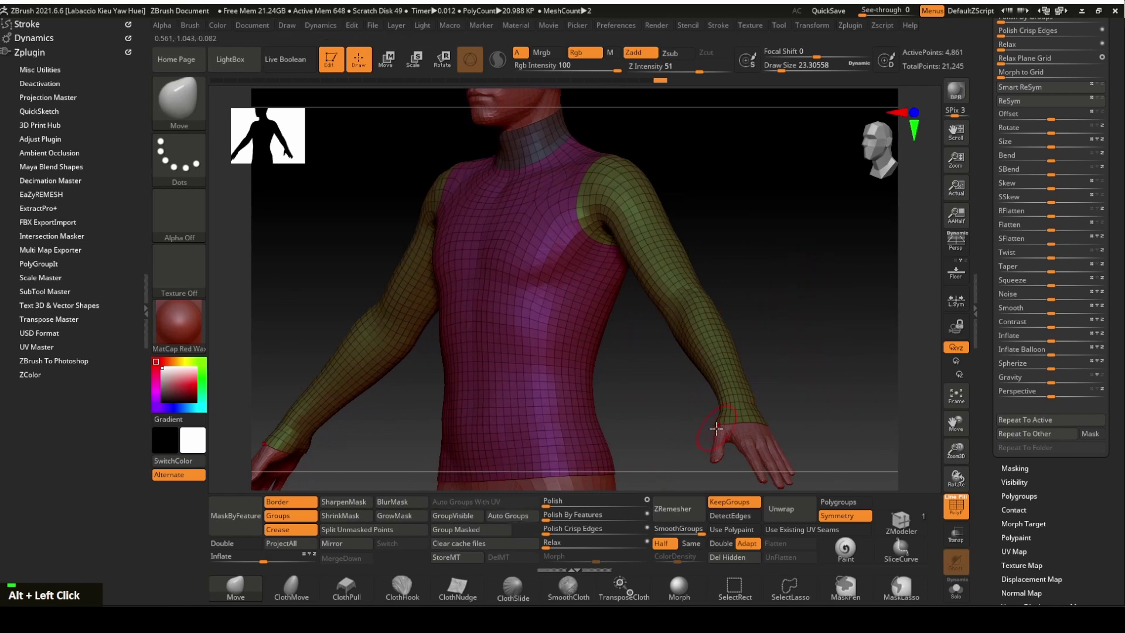
left_click(547, 503)
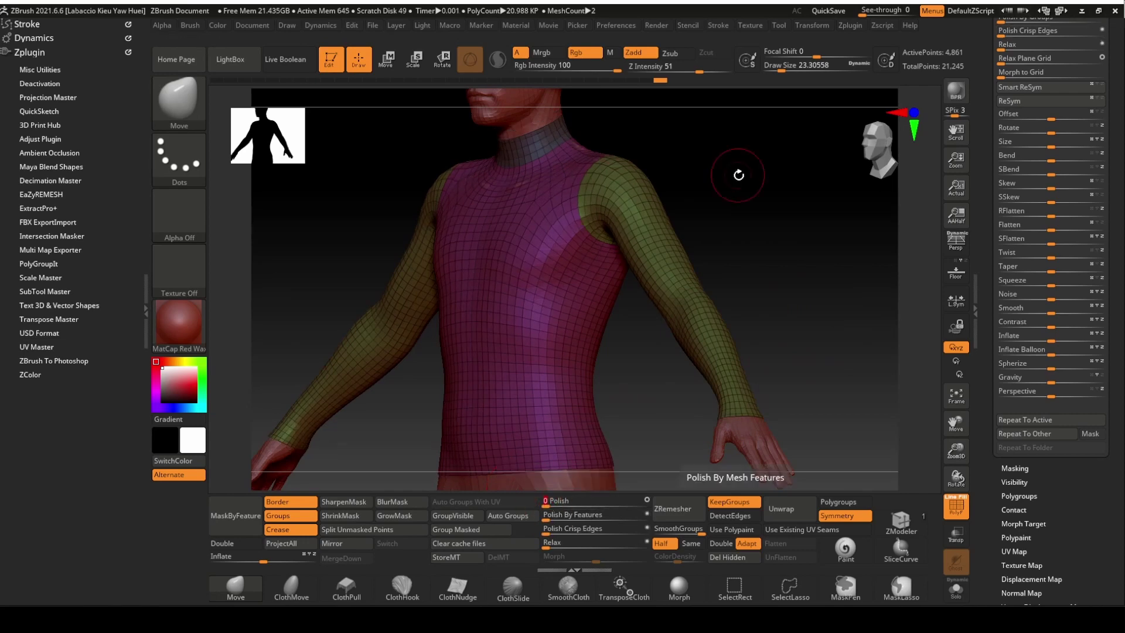
Step: Pull the shirt over the exposed collarbones and shoulders with the Move brush at a draw size of about 33
left_click_drag(768, 204, 729, 300)
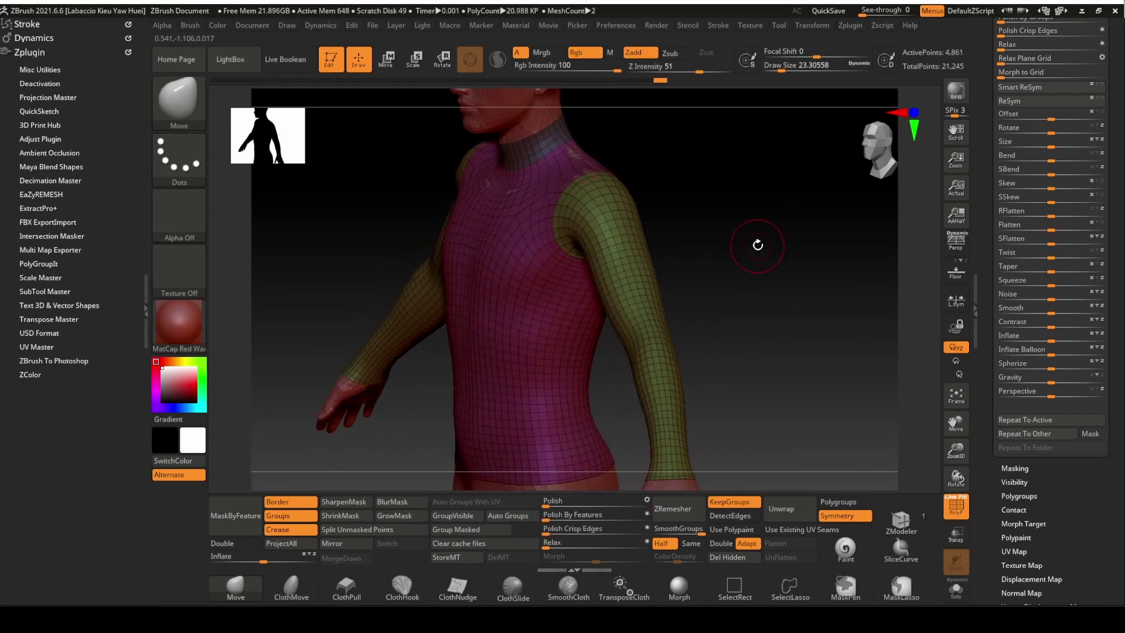
mouse_move(757, 242)
left_mouse_down("alt")
mouse_move(764, 201)
mouse_move(819, 209)
mouse_move(769, 241)
mouse_move(786, 138)
mouse_move(771, 138)
mouse_move(759, 193)
mouse_move(774, 216)
mouse_move(784, 176)
left_mouse_up("alt")
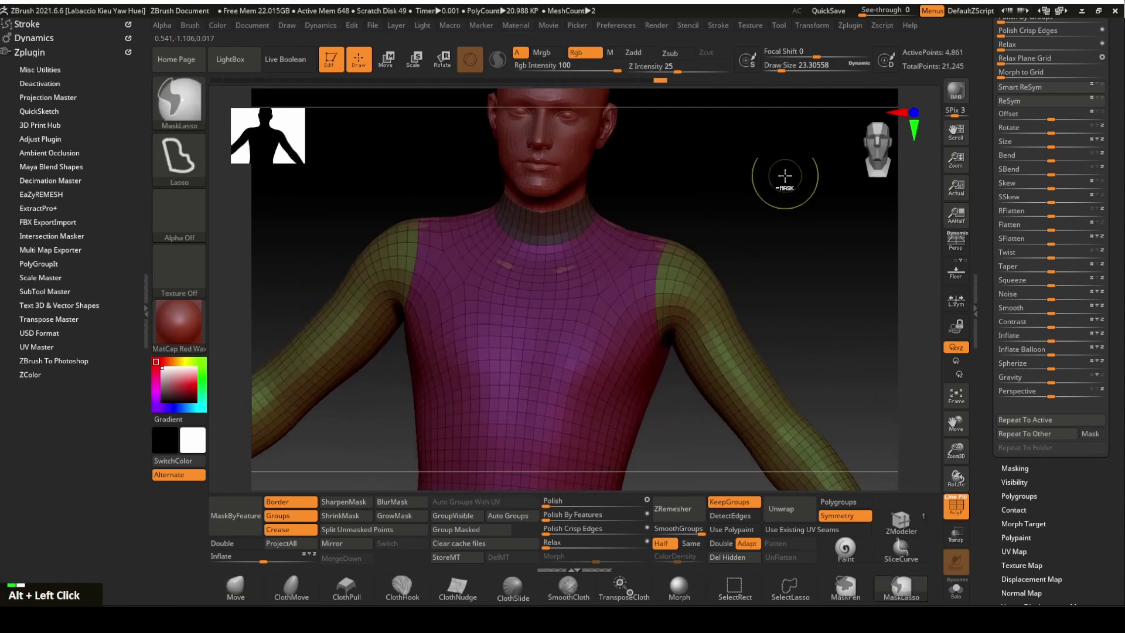
left_click(782, 67)
left_click_drag(784, 67, 783, 66)
mouse_move(834, 201)
left_mouse_down()
mouse_move(746, 196)
mouse_move(820, 208)
left_mouse_up()
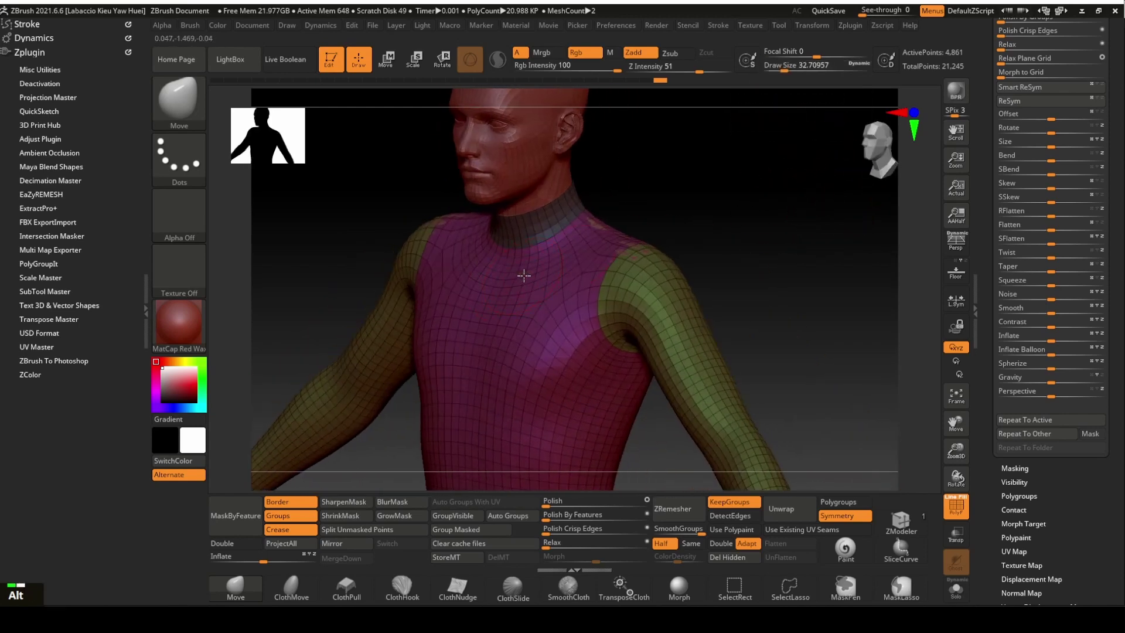
left_click(588, 232, "alt")
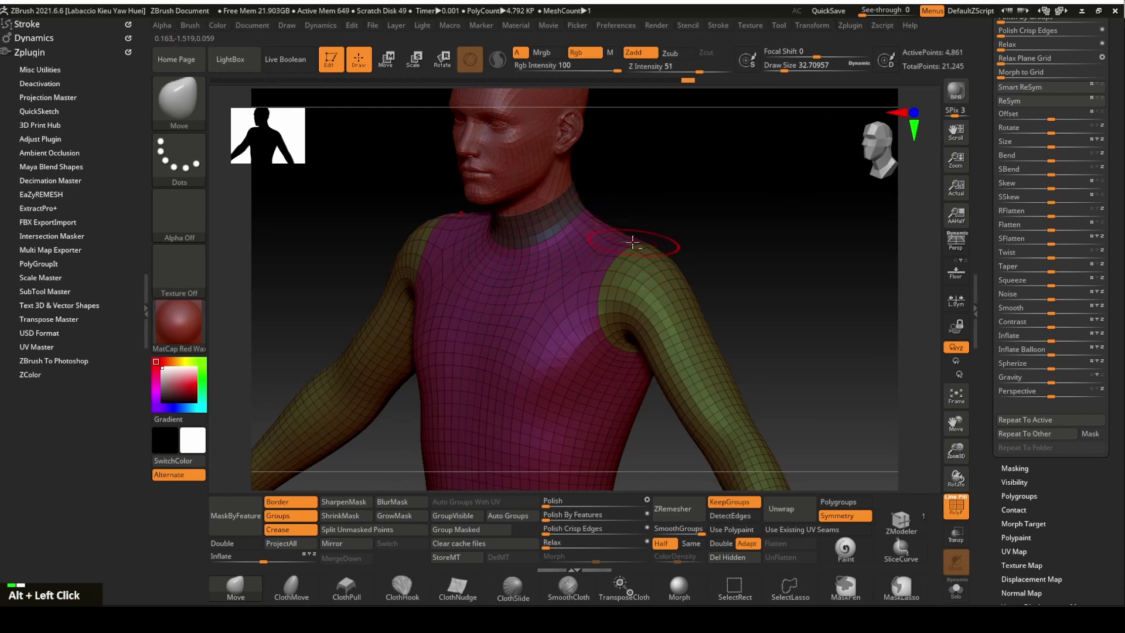
Step: Pull the shirt's back hem out over the exposed lower back with the Move brush at a draw size of about 35
left_click_drag(777, 220, 659, 215)
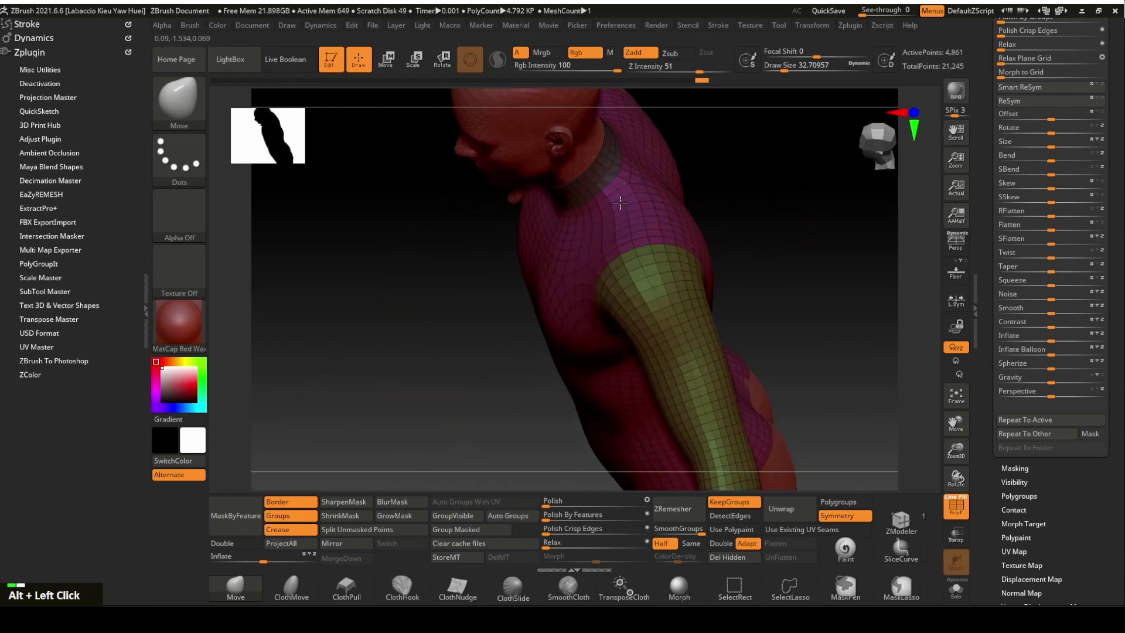
left_click_drag(636, 251, 781, 364)
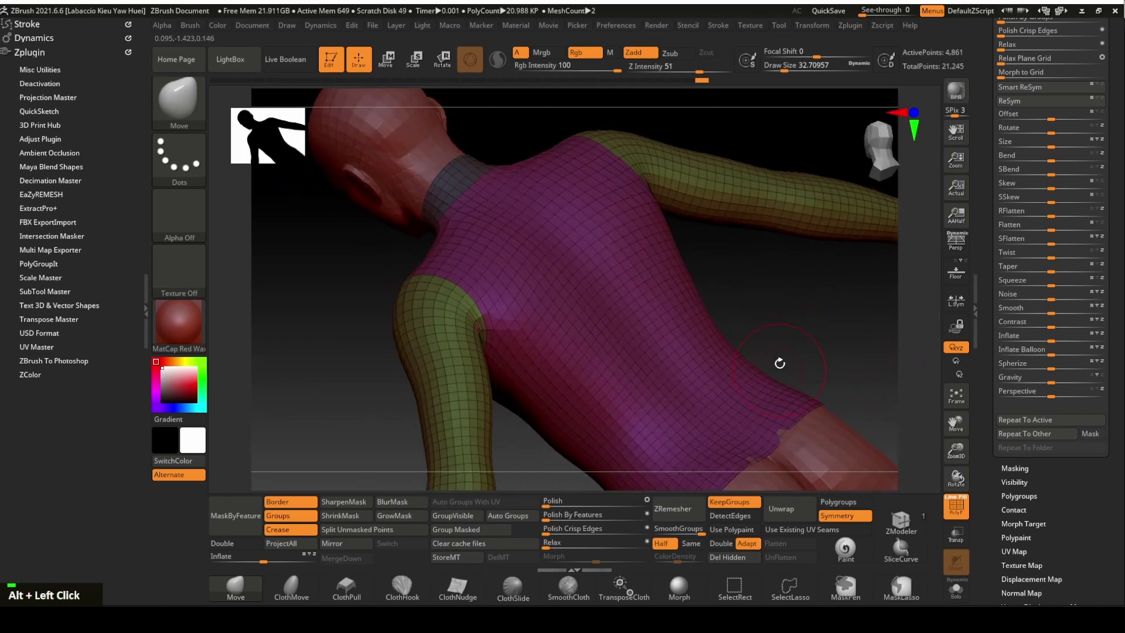
left_click(785, 65)
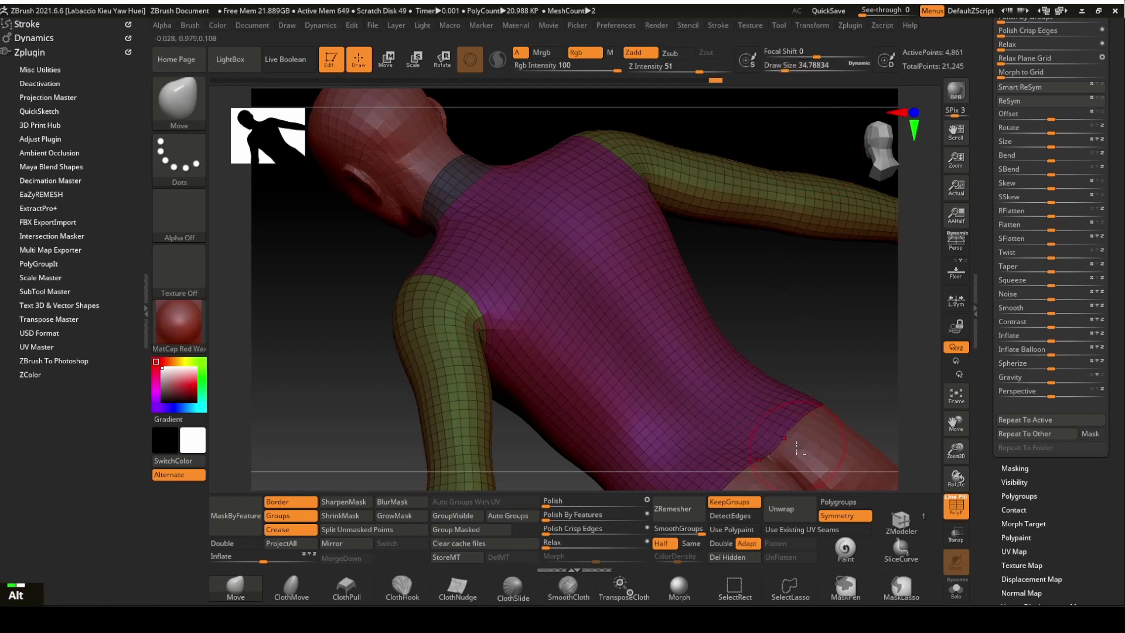
Step: Pull the shirt over the exposed skin at the back of the armpit with the Move brush at a draw size of about 18
left_click_drag(844, 322, 783, 321)
left_click_drag(543, 460, 654, 448, "alt")
left_click_drag(811, 188, 1040, 285, "alt")
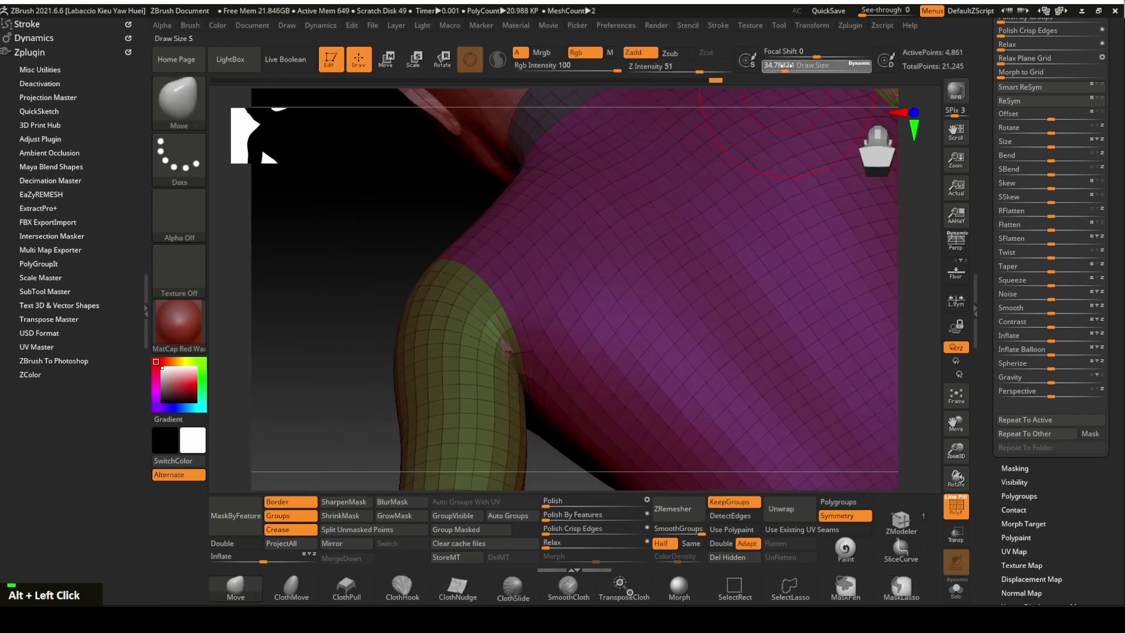
left_click_drag(782, 65, 779, 65)
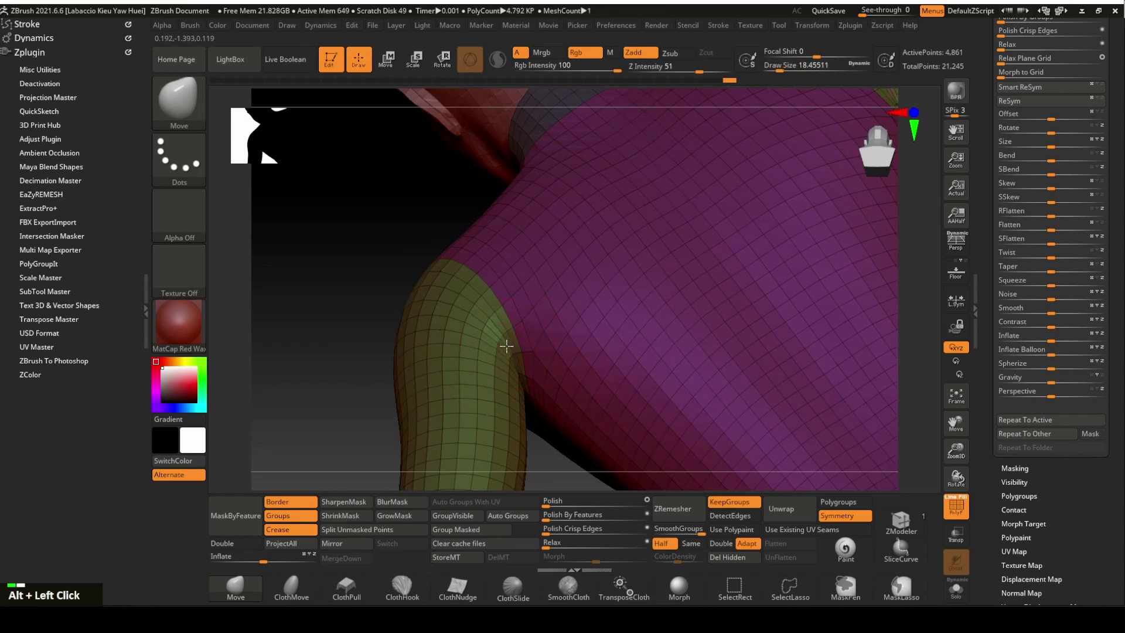
mouse_move(505, 346)
left_mouse_down("alt")
mouse_move(296, 261)
mouse_move(407, 199)
mouse_move(393, 152)
mouse_move(377, 186)
mouse_move(371, 171)
mouse_move(389, 163)
mouse_move(373, 188)
mouse_move(582, 262)
mouse_move(704, 272)
mouse_move(570, 238)
mouse_move(726, 228)
mouse_move(778, 162)
mouse_move(736, 328)
mouse_move(781, 227)
mouse_move(775, 241)
left_mouse_up("alt")
Step: Mask the shirt's armpit area with MaskPen at a draw size of about 10.5 and invert the mask to leave only that area editable
left_click_drag(779, 67, 771, 67)
mouse_move(812, 171)
left_mouse_down("alt")
mouse_move(799, 221)
mouse_move(789, 215)
left_mouse_up("alt")
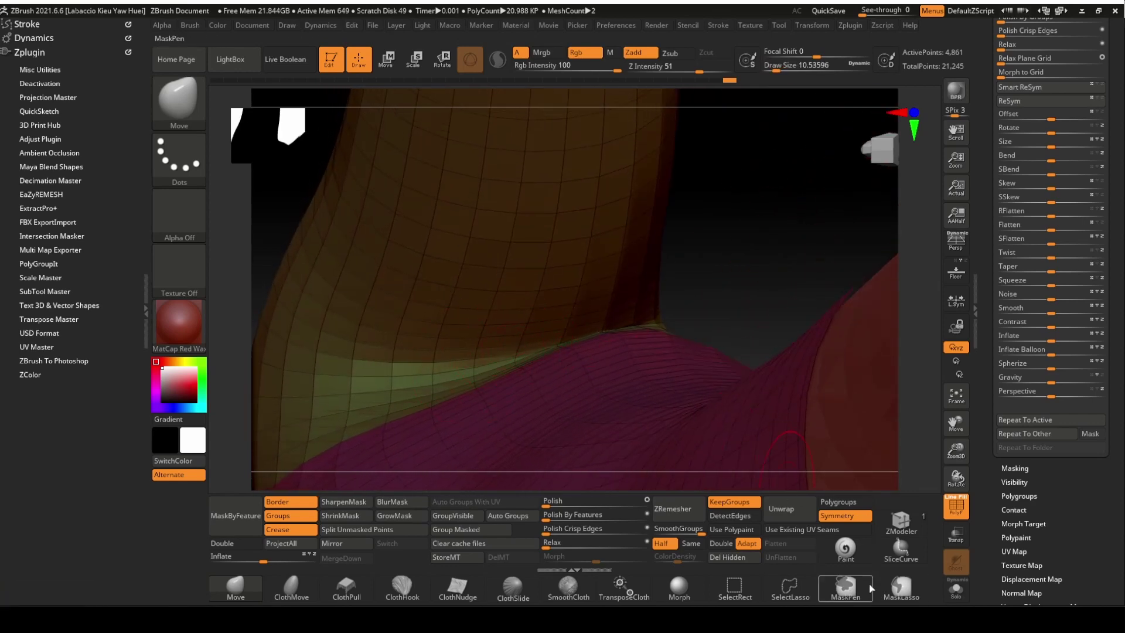
mouse_move(478, 370)
left_mouse_down("ctrl")
mouse_move(609, 318)
mouse_move(451, 359)
mouse_move(673, 321)
left_mouse_up("ctrl")
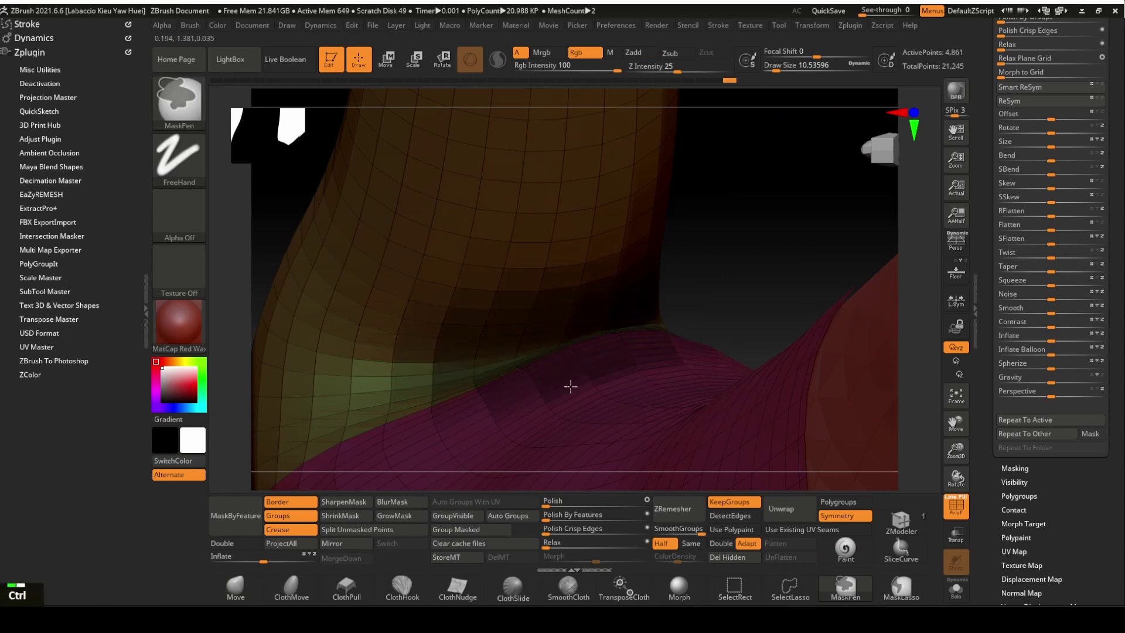
left_click(587, 311, "ctrl")
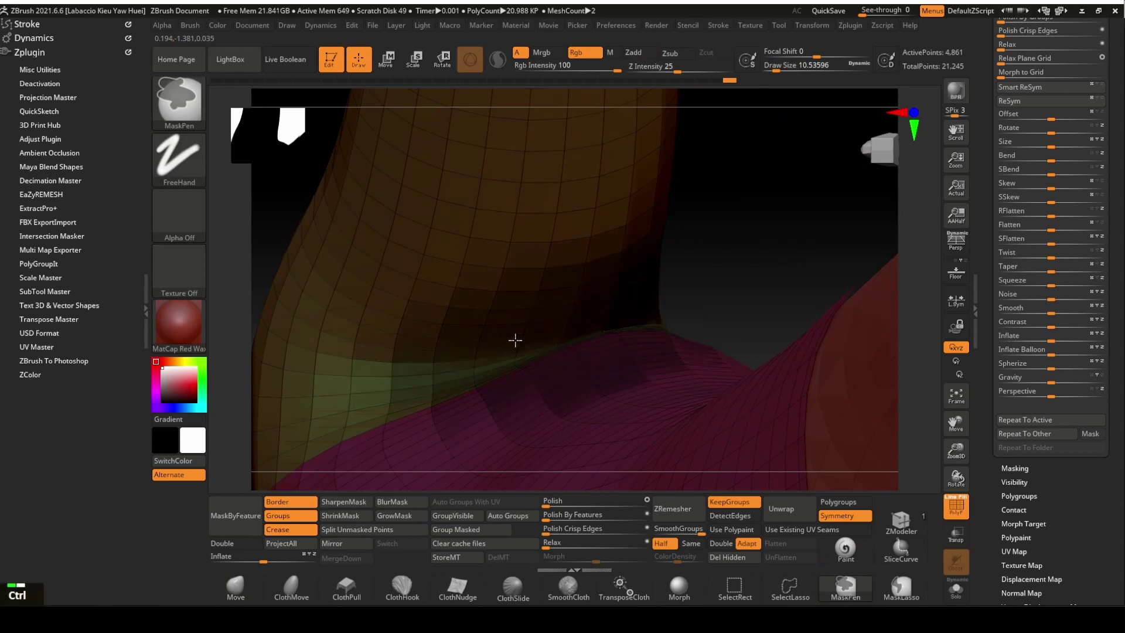
left_click(589, 324, "ctrl")
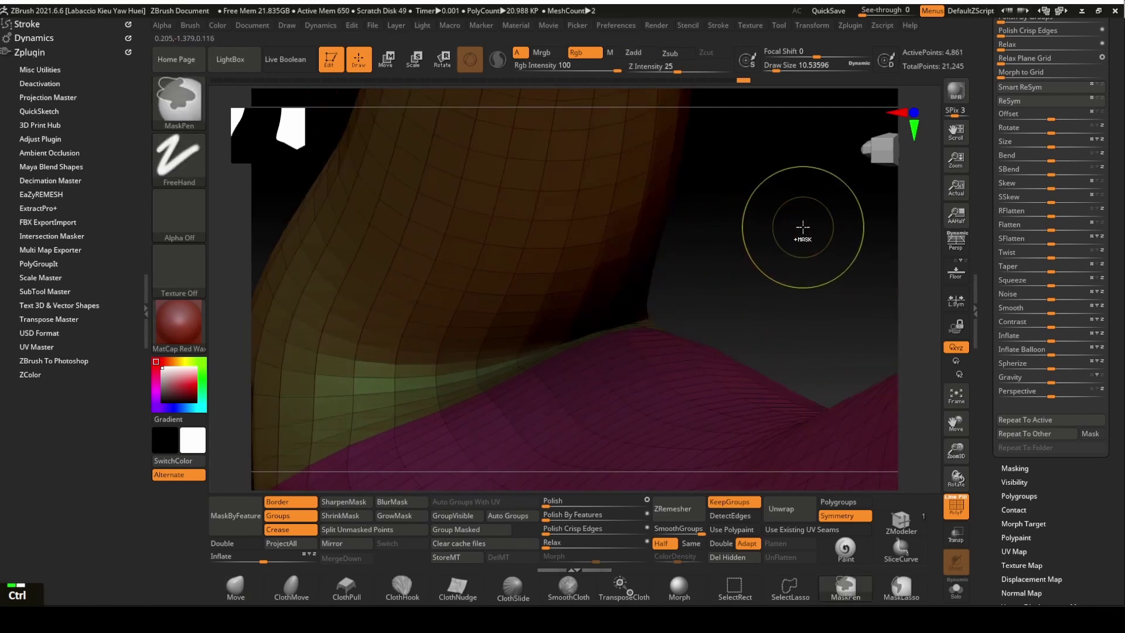
left_click(779, 240, "ctrl")
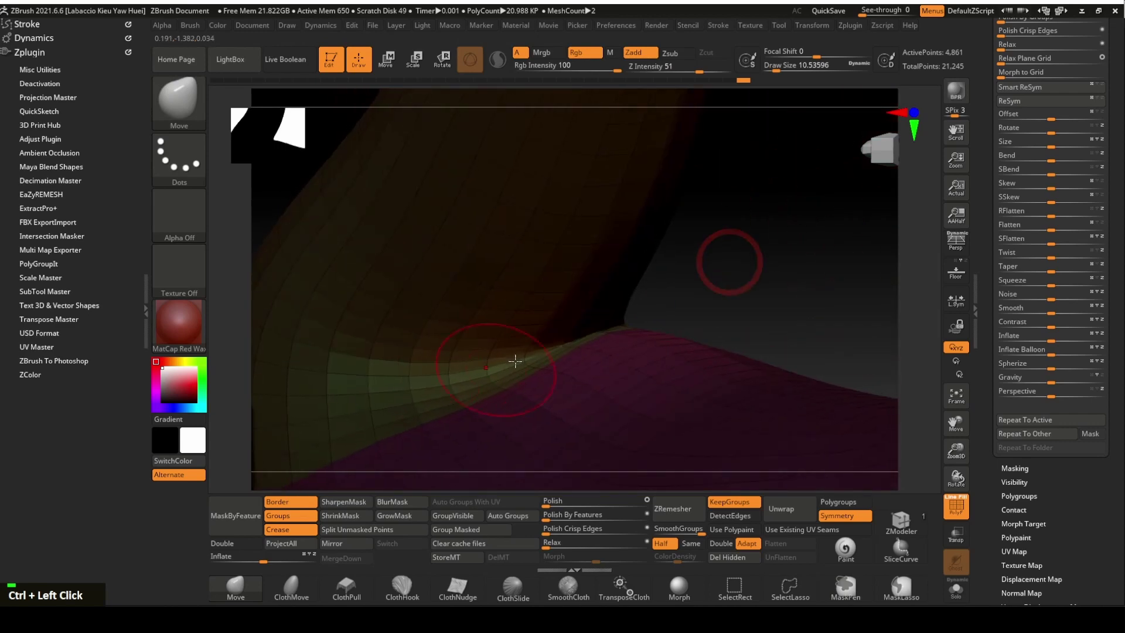
Step: Smooth the creased mesh in the unmasked armpit fold where the sleeve meets the torso
left_click_drag(597, 333, 625, 318, "shift")
mouse_move(803, 232)
left_mouse_down("shift")
mouse_move(762, 276)
mouse_move(797, 220)
left_mouse_up("shift")
left_click_drag(618, 264, 559, 274, "shift")
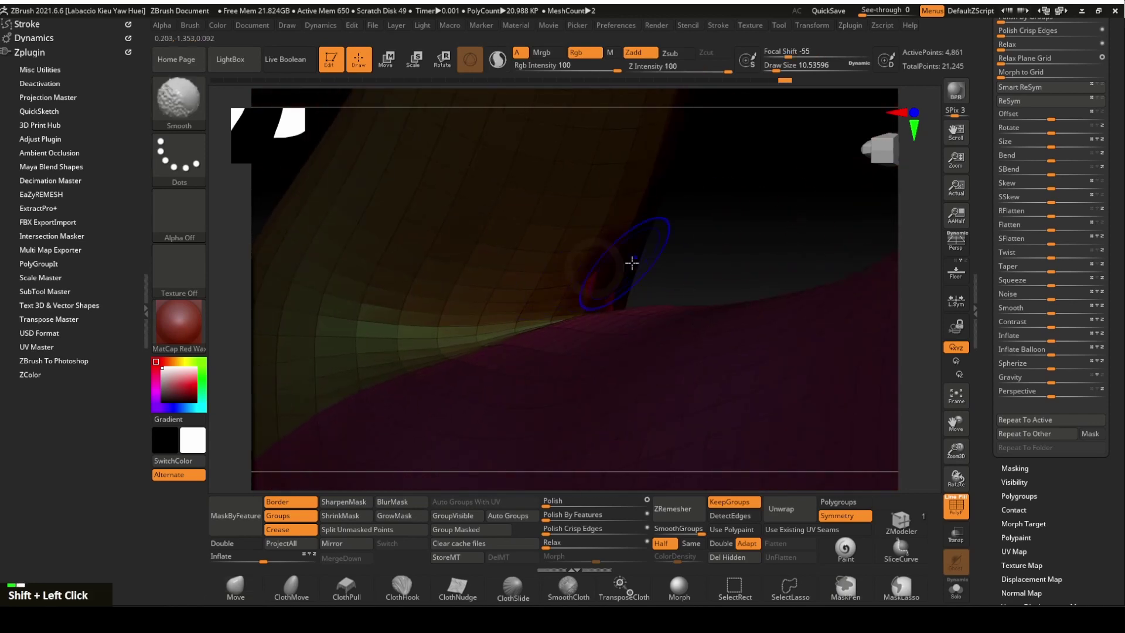
Step: Push the shirt out over the skin poking through along the underarm seam with the Move brush, smoothing the spot in between
mouse_move(762, 199)
left_mouse_down()
mouse_move(703, 274)
mouse_move(633, 277)
left_mouse_up()
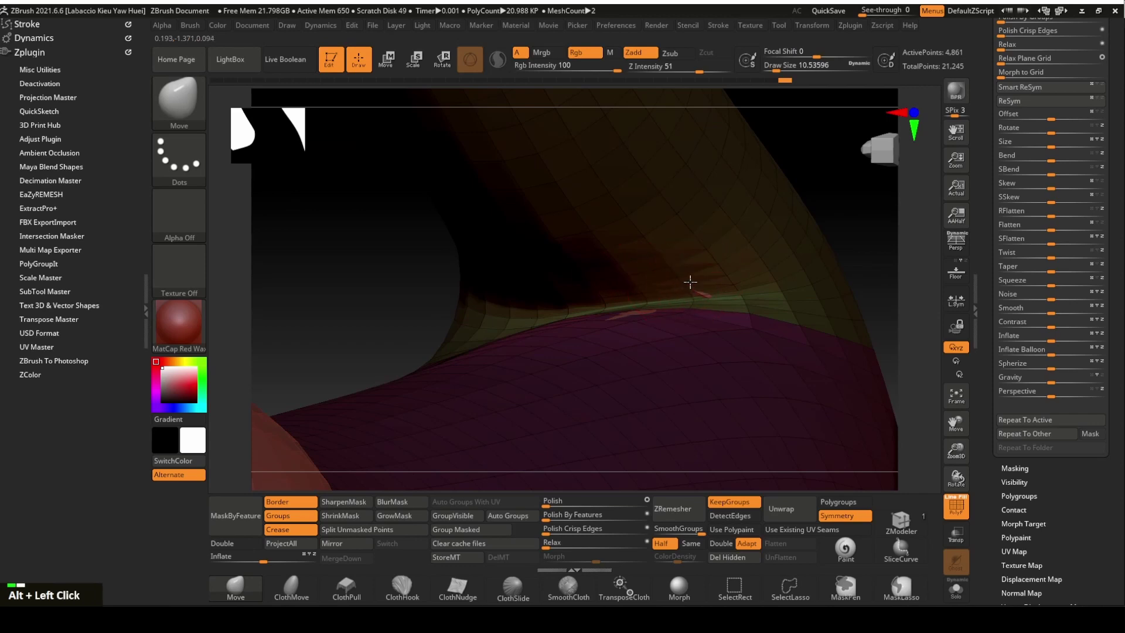
left_click(713, 299, "alt")
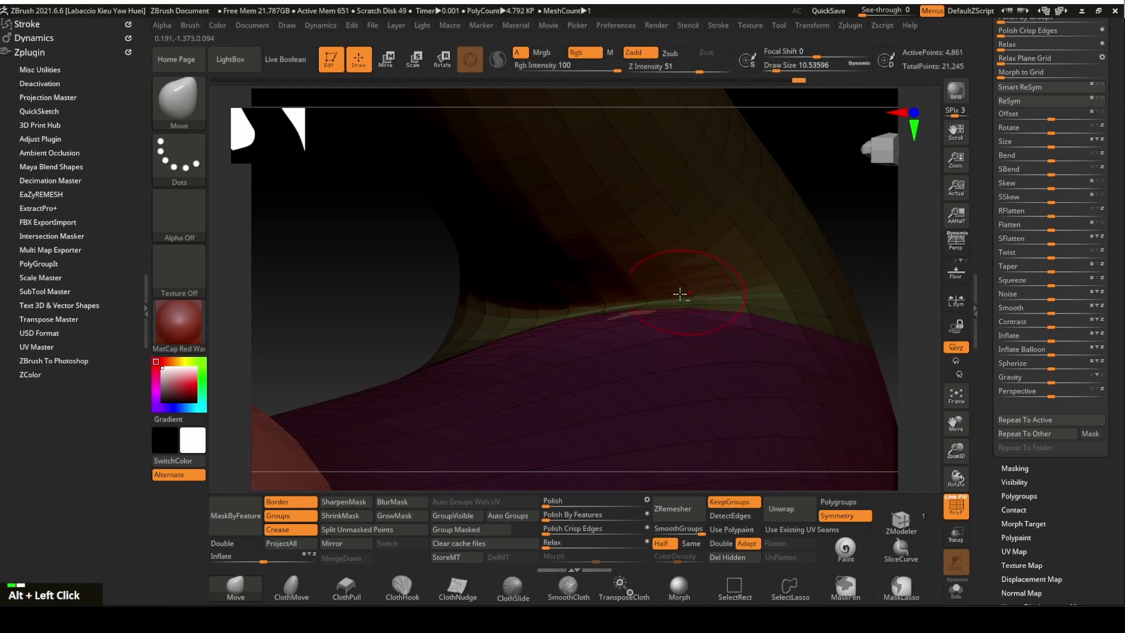
key("shift")
left_click_drag(634, 315, 639, 316, "shift")
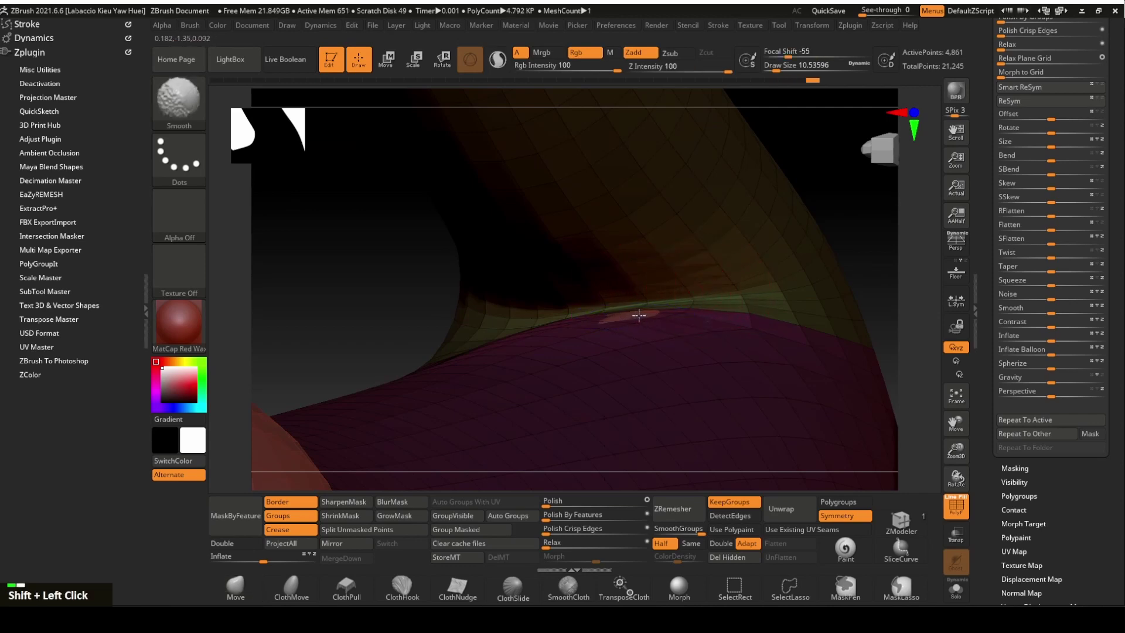
left_click(642, 317, "alt")
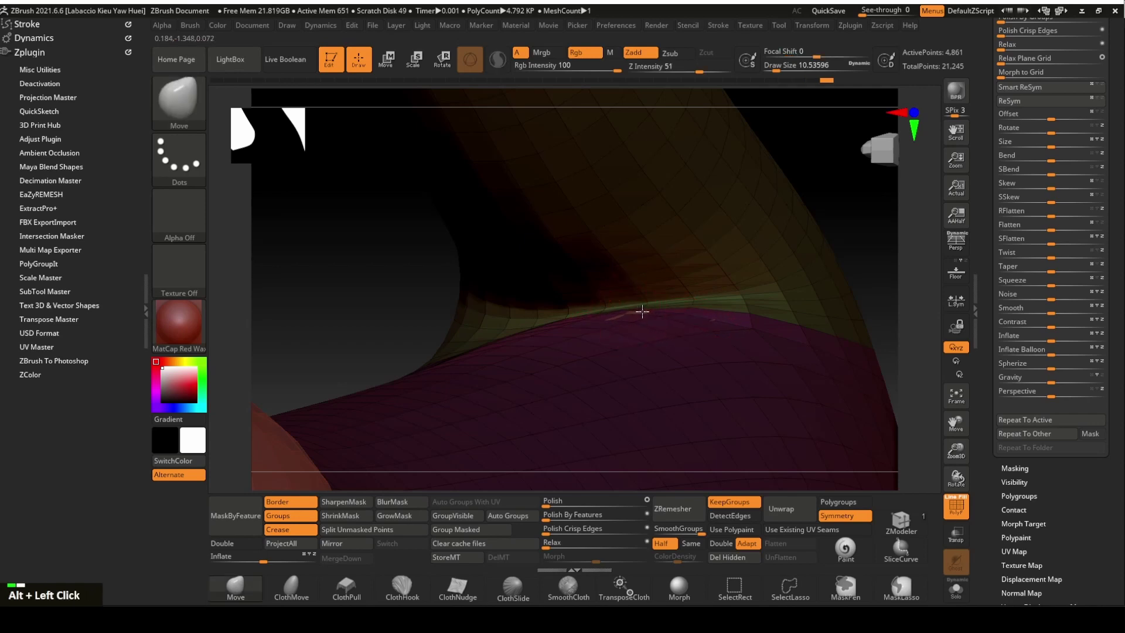
left_click(616, 317, "alt")
left_click(678, 294, "alt")
Step: Smooth the underarm seam from several angles and touch up the remaining uneven spots with the Move brush
left_click_drag(801, 181, 797, 236)
left_click(612, 310, "shift")
left_click_drag(600, 322, 689, 320, "shift")
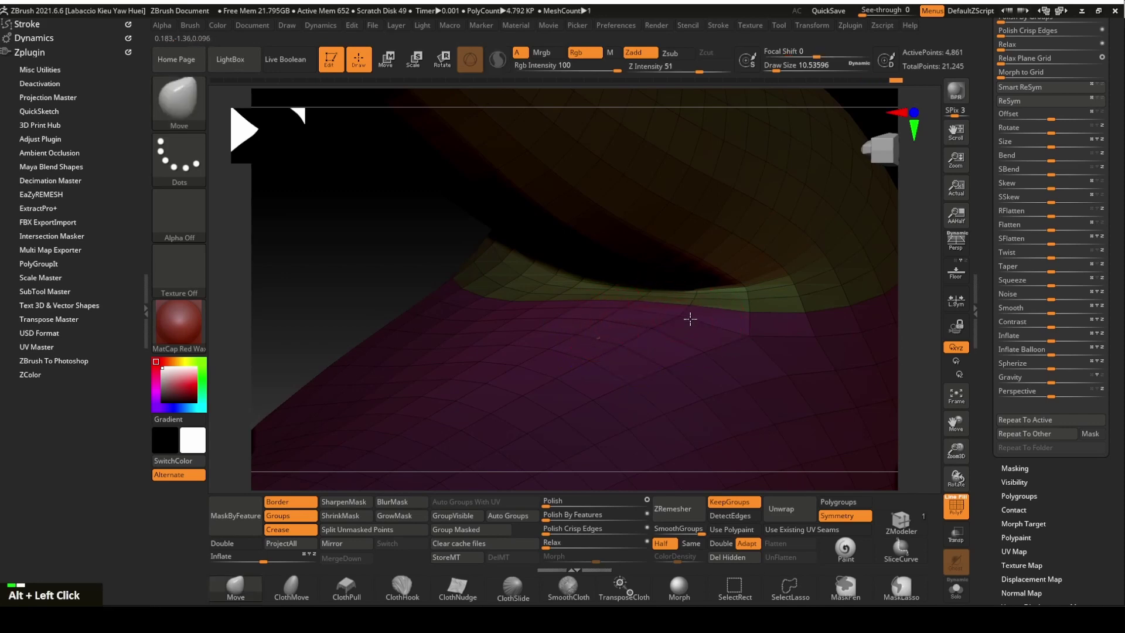
left_click(598, 340, "alt")
left_click_drag(791, 309, 767, 321, "shift")
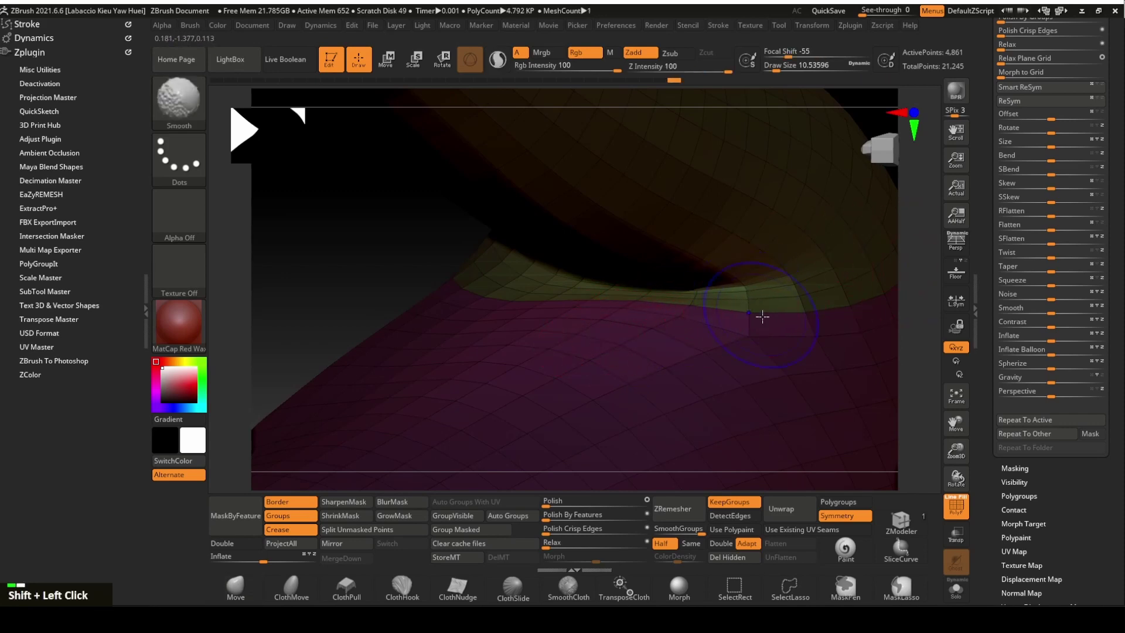
mouse_move(914, 257)
left_mouse_down()
mouse_move(942, 221)
mouse_move(789, 223)
left_mouse_up()
left_click_drag(698, 252, 712, 275, "shift")
mouse_move(715, 278)
left_mouse_down("shift")
mouse_move(733, 282)
mouse_move(724, 284)
left_mouse_up("shift")
mouse_move(834, 231)
left_mouse_down()
mouse_move(827, 256)
mouse_move(839, 231)
left_mouse_up()
left_click_drag(659, 271, 676, 283, "shift")
mouse_move(590, 283)
left_mouse_down("shift")
mouse_move(706, 283)
mouse_move(816, 264)
left_mouse_up("shift")
left_click(732, 293, "alt")
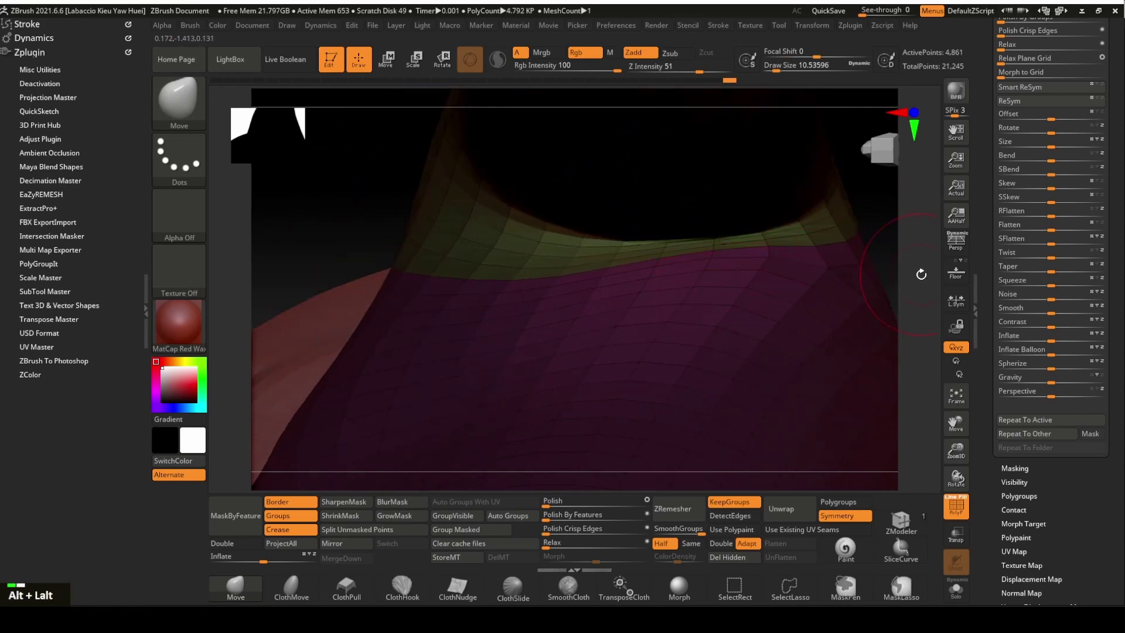
Step: Clear the mask from the shirt and return to a front view of the upper body
mouse_move(921, 272)
left_mouse_down("alt")
mouse_move(874, 156)
mouse_move(827, 216)
mouse_move(798, 207)
mouse_move(818, 92)
mouse_move(769, 143)
mouse_move(631, 126)
left_mouse_up("alt")
left_click_drag(793, 164, 789, 254)
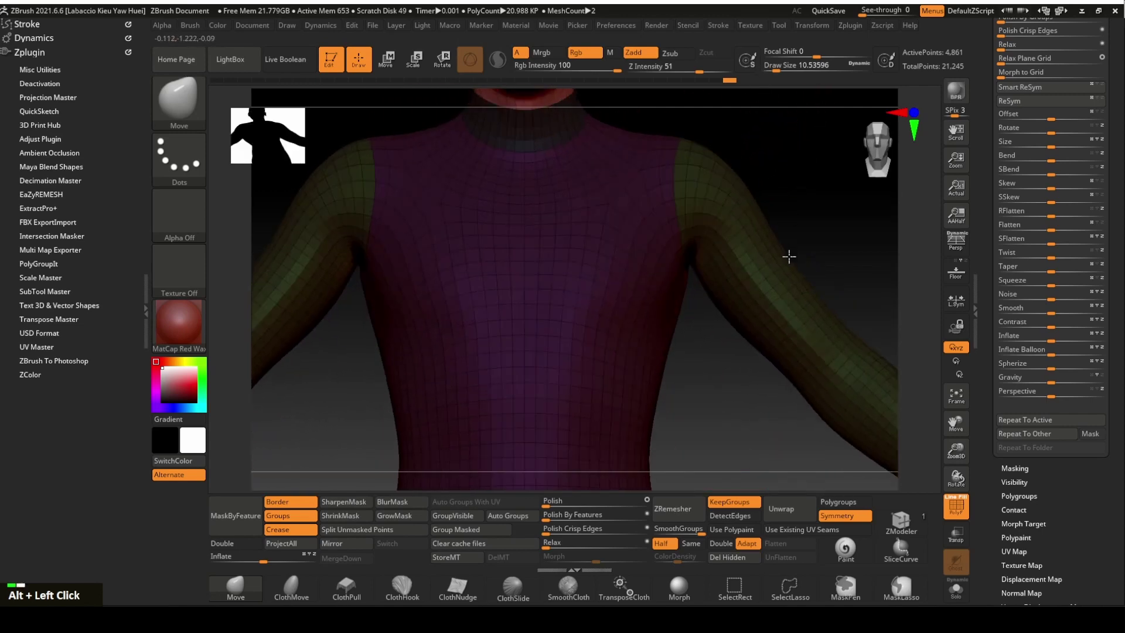
left_click(853, 228, "ctrl")
left_click_drag(853, 229, 839, 196, "alt")
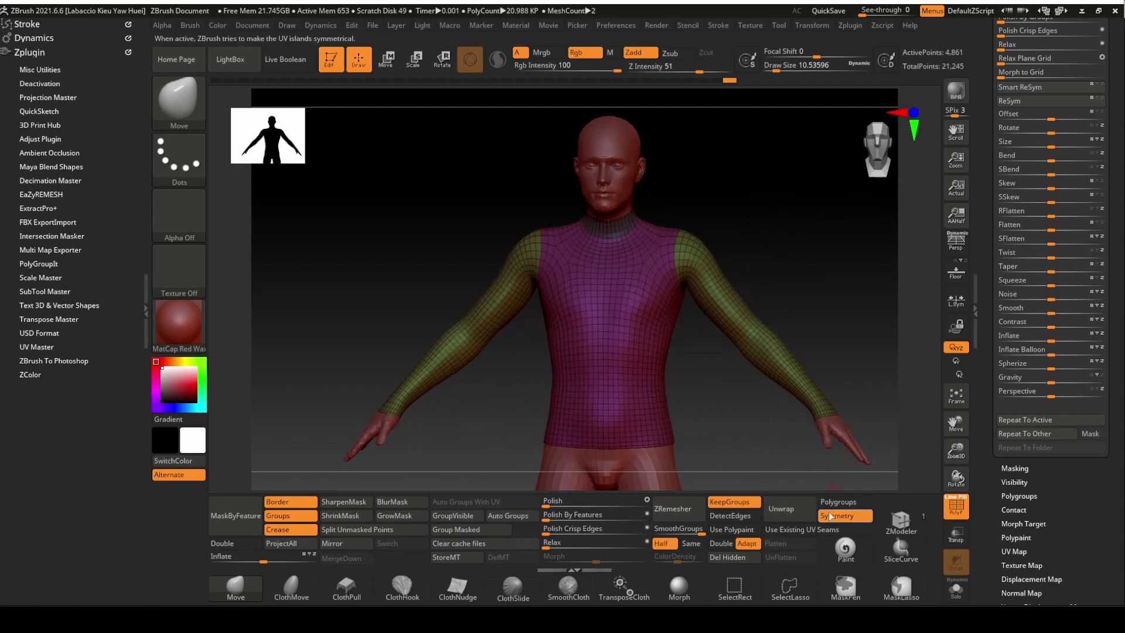
Step: Unwrap the shirt with UV Master using both Symmetry and Polygroups
left_click(853, 27)
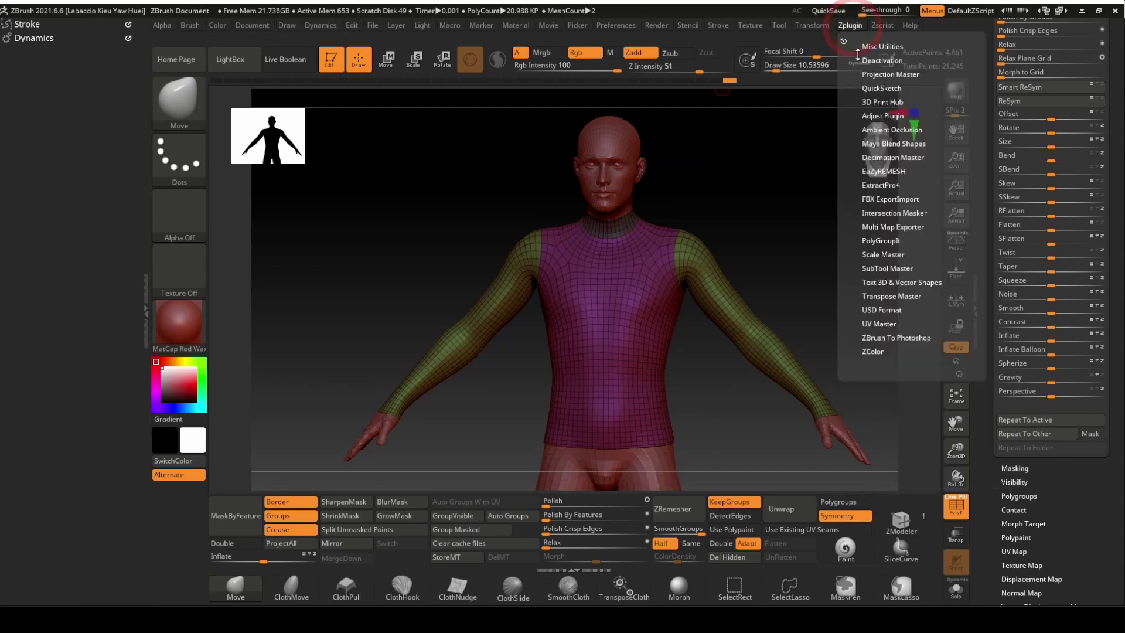
left_click(882, 325)
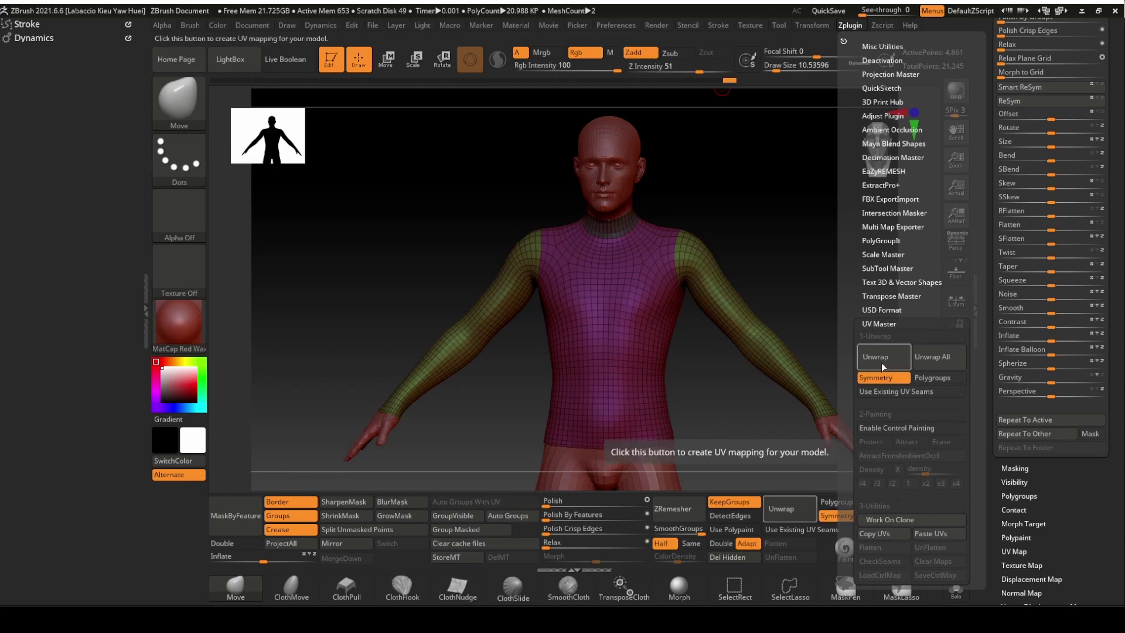
left_click(932, 378)
left_click(890, 356)
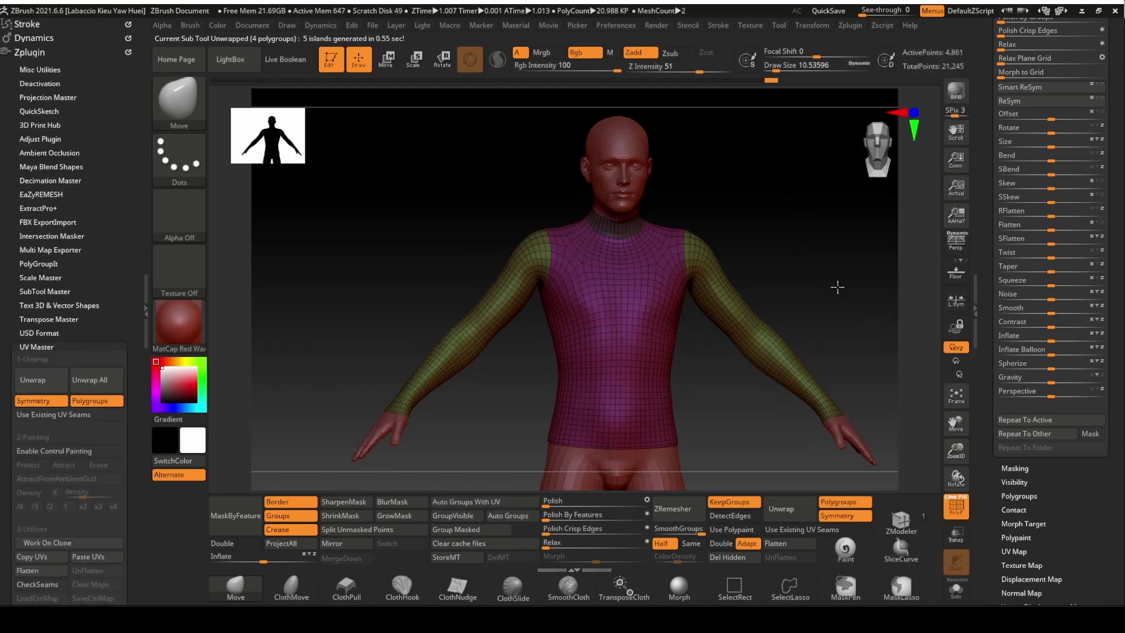
Step: Flatten the shirt's UVs to inspect the island layout, and unflatten it to restore the 3D shirt
left_click_drag(843, 310, 834, 222, "alt")
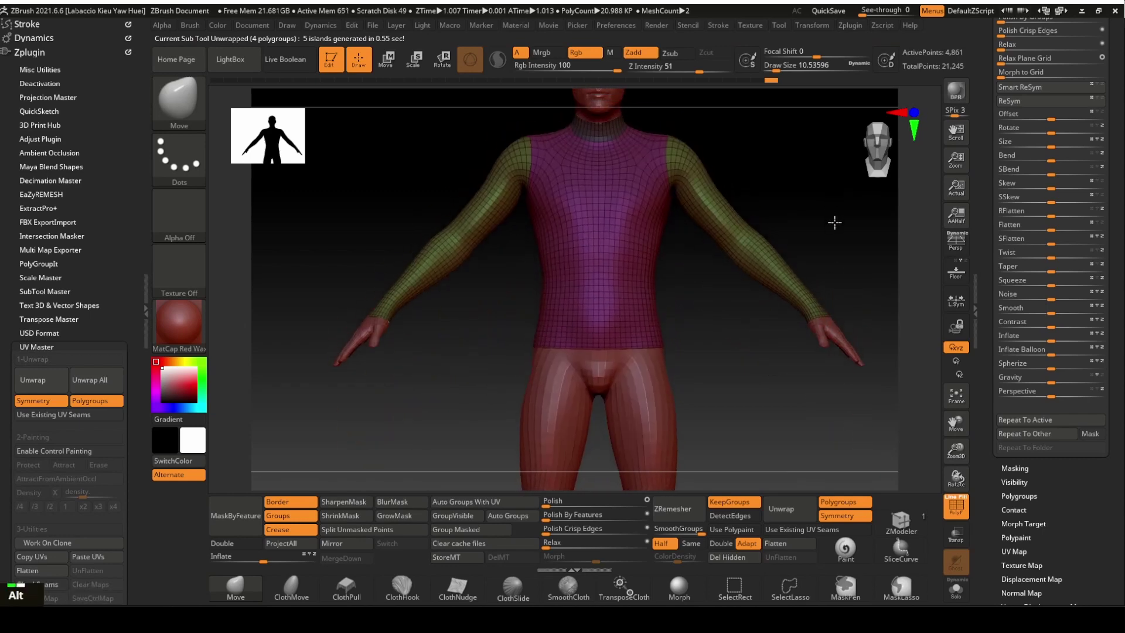
left_click(850, 25)
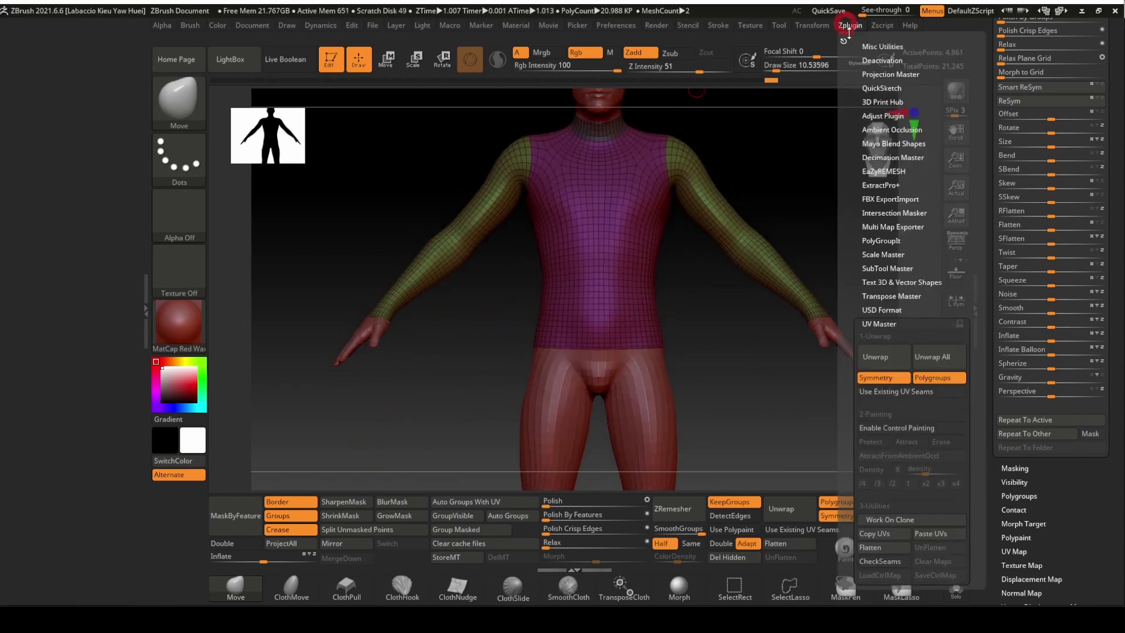
left_click(890, 547)
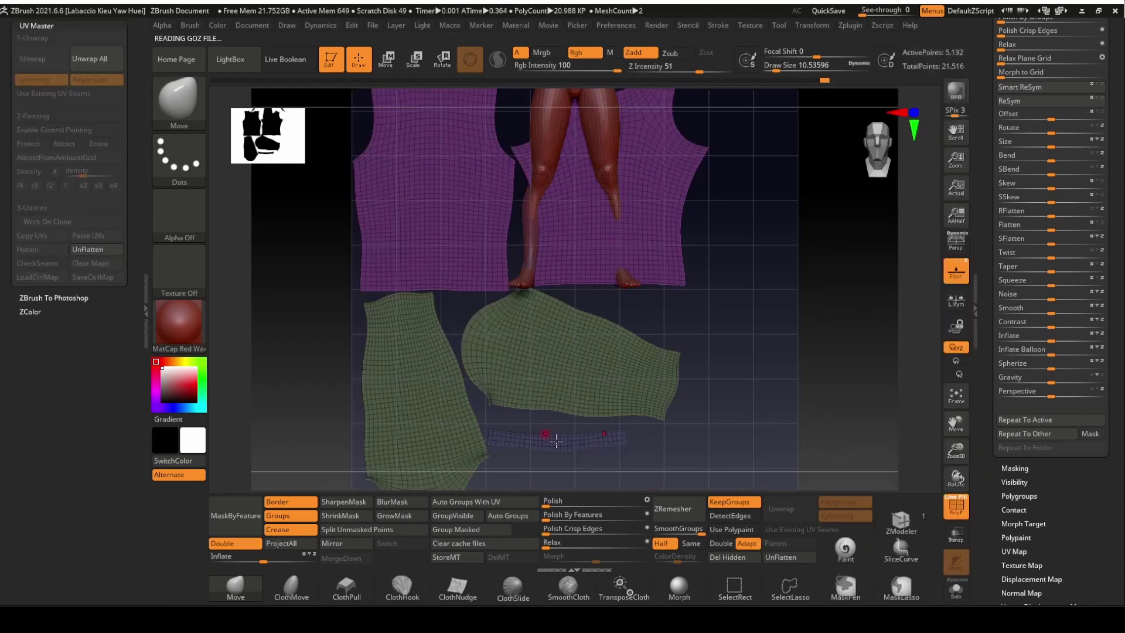
left_click_drag(824, 244, 848, 239, "alt")
left_click_drag(851, 337, 849, 311, "alt")
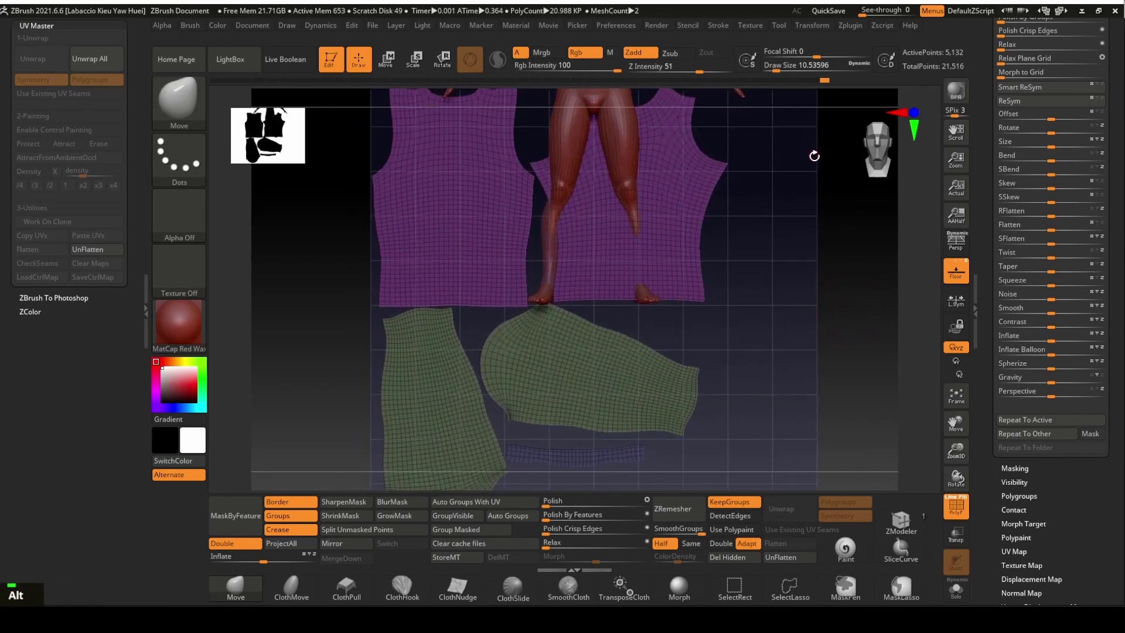
left_click(849, 26)
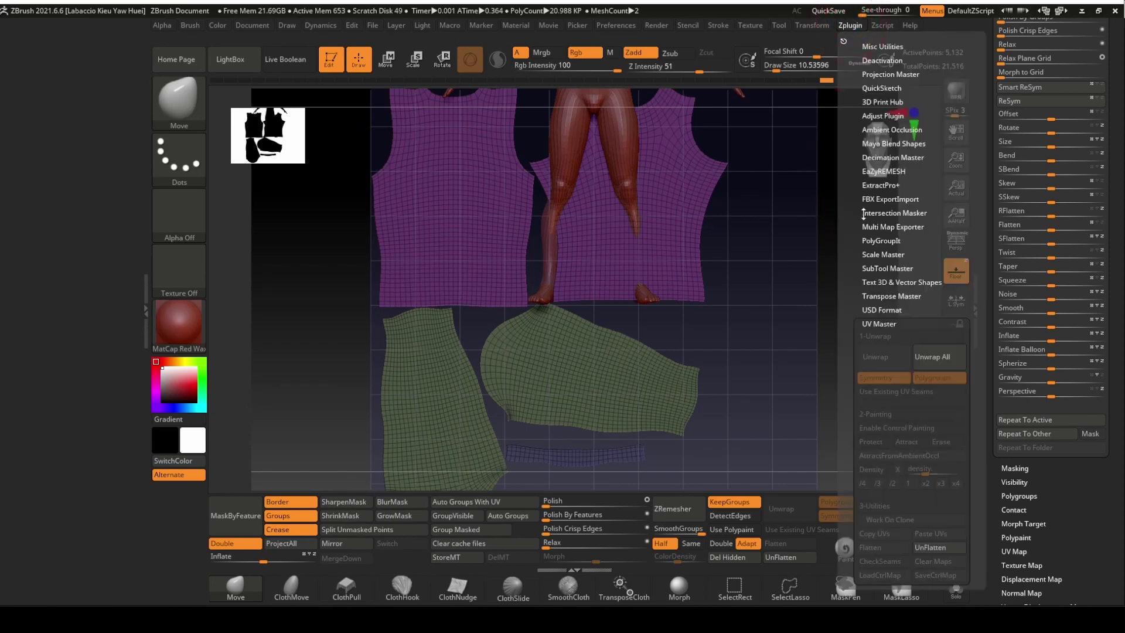
left_click(945, 548)
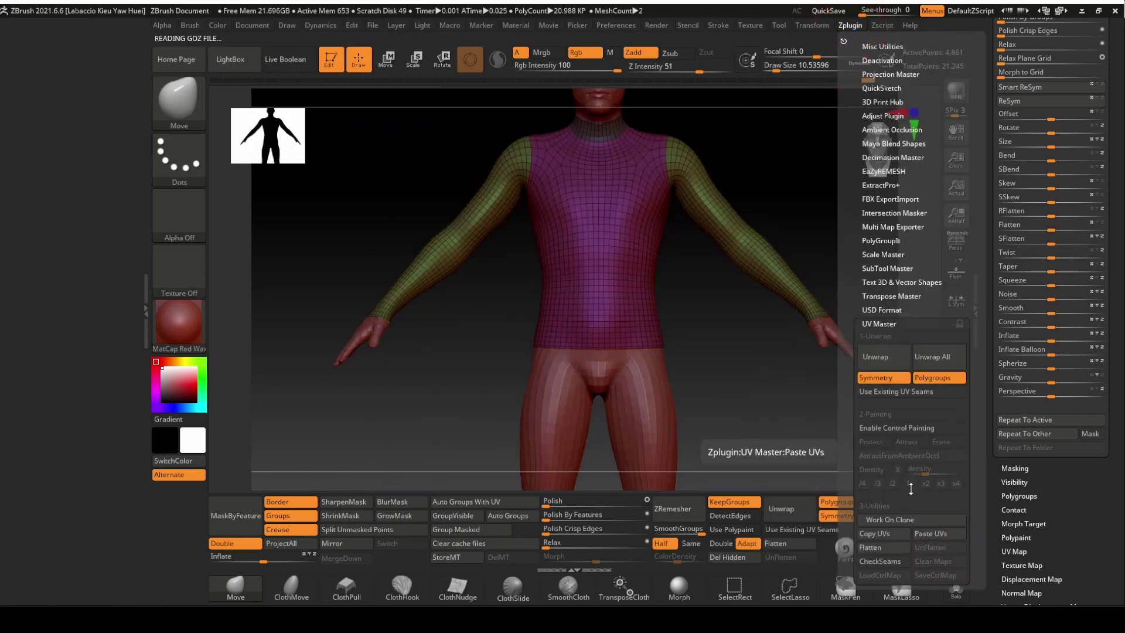
left_click_drag(799, 158, 821, 245, "alt")
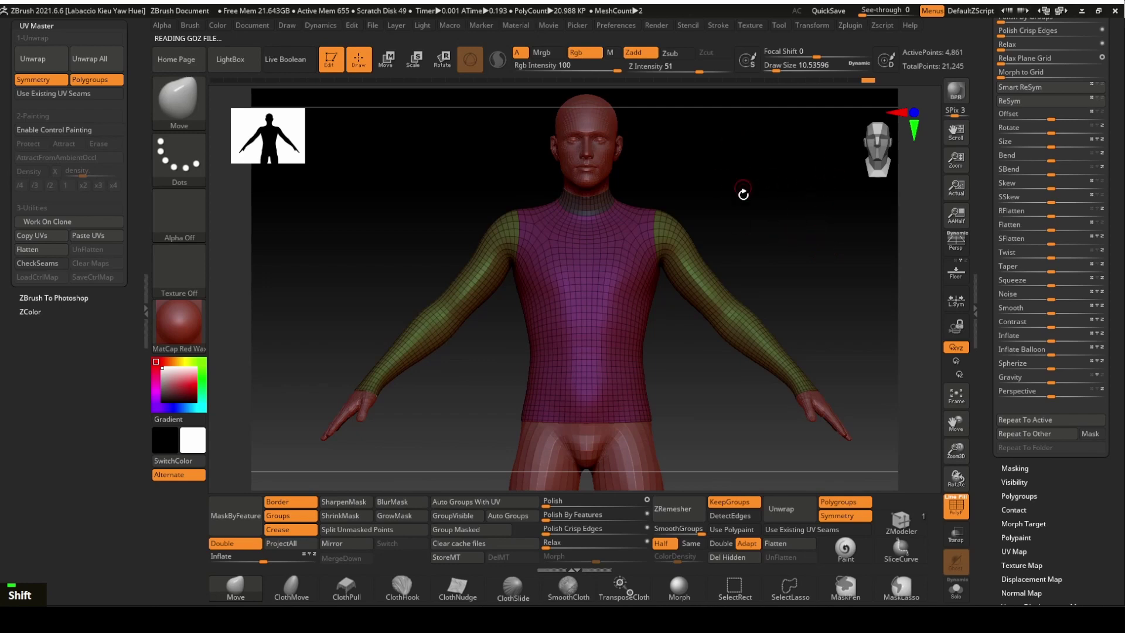
Step: Send the shirt to DAZ Studio with GoZ and accept its import as a new object
left_click_drag(1113, 53, 1113, 198)
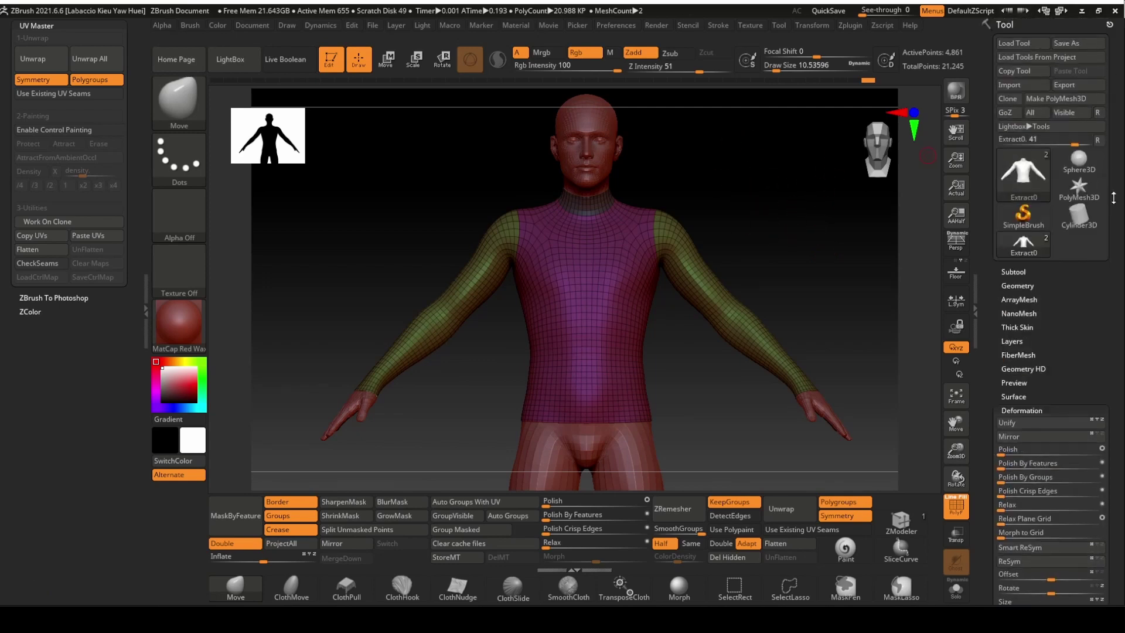
left_click(1008, 112)
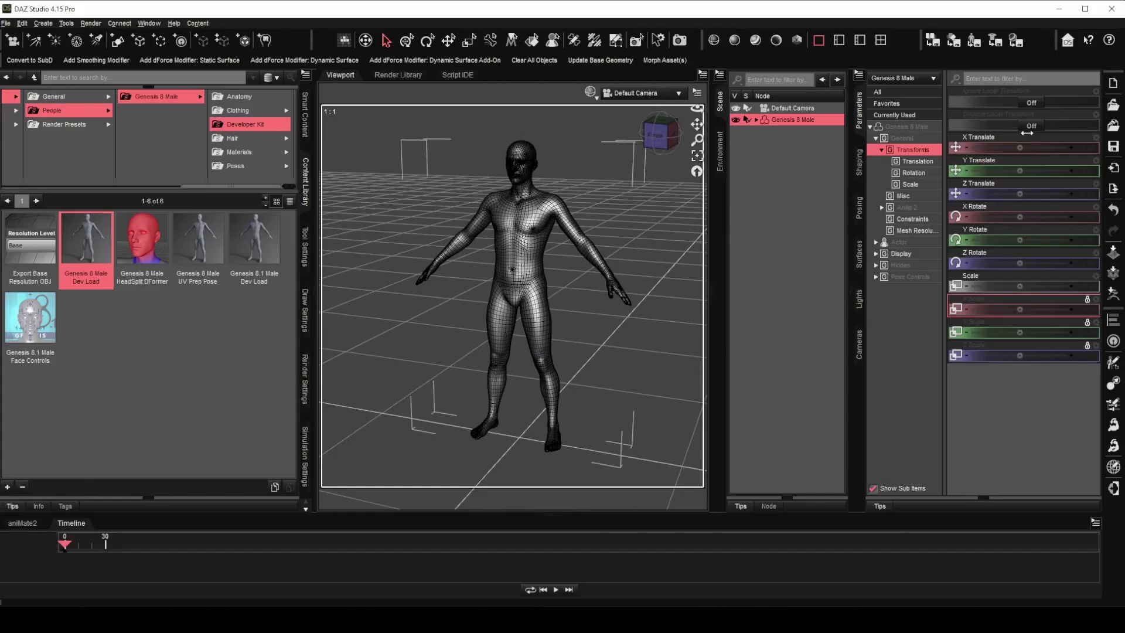
left_click(589, 297)
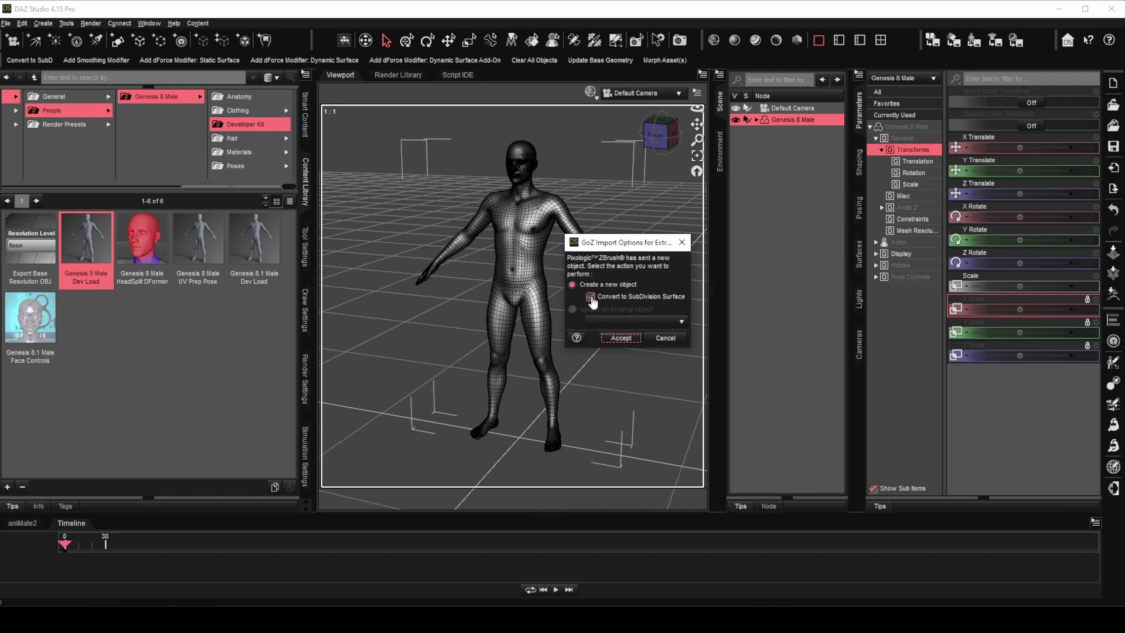
left_click(591, 298)
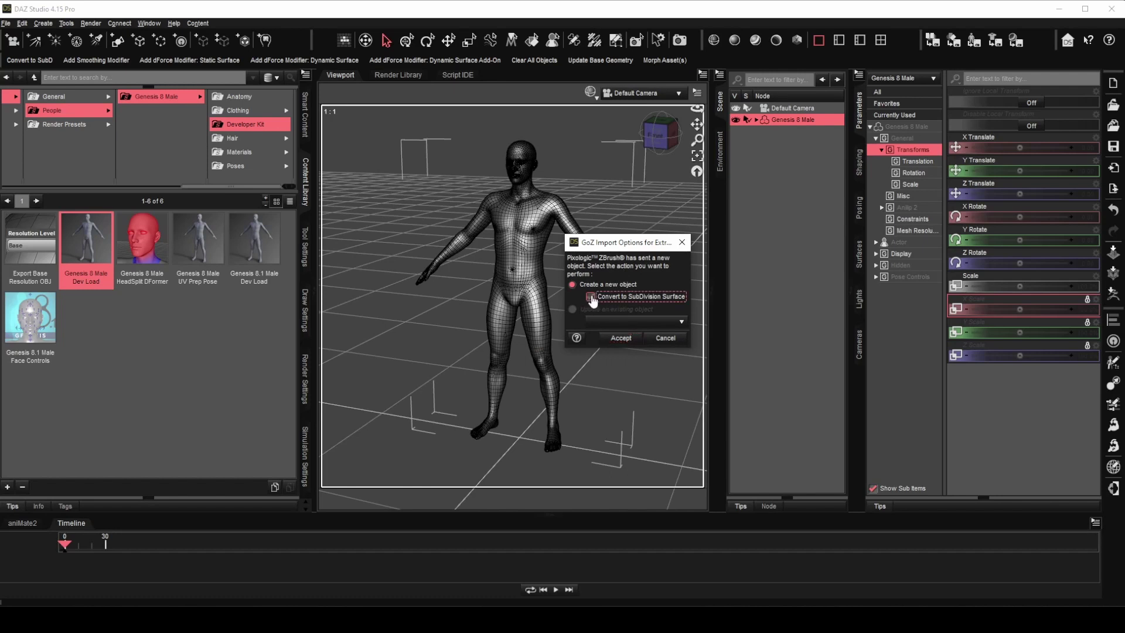
left_click(622, 339)
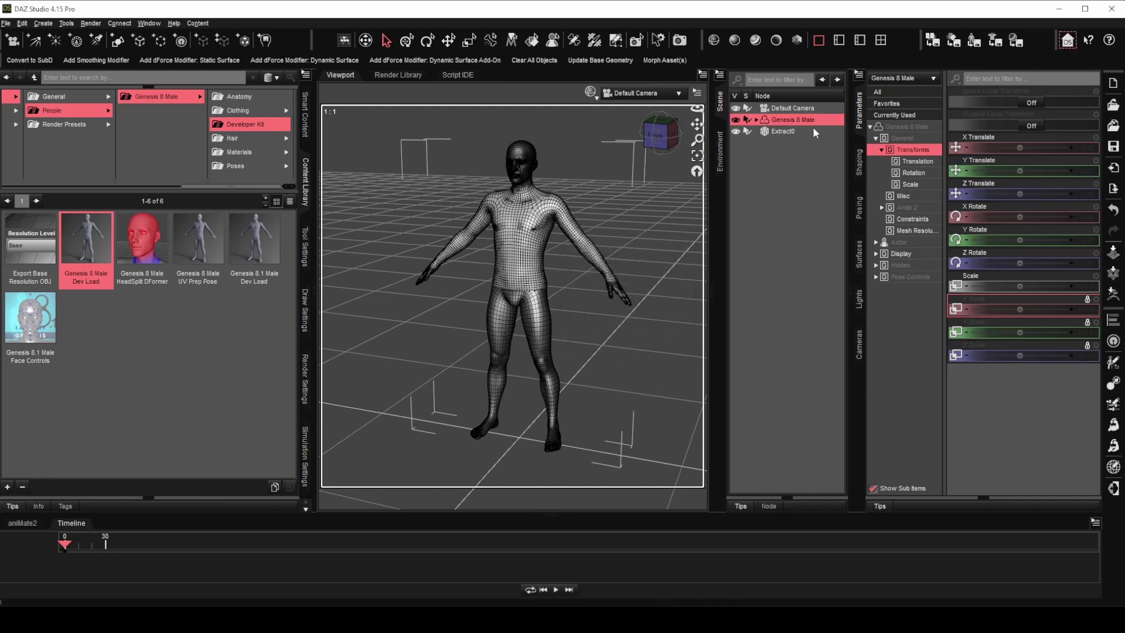
Step: Delete the imported Extract0 object from the DAZ Studio scene
left_click(784, 132)
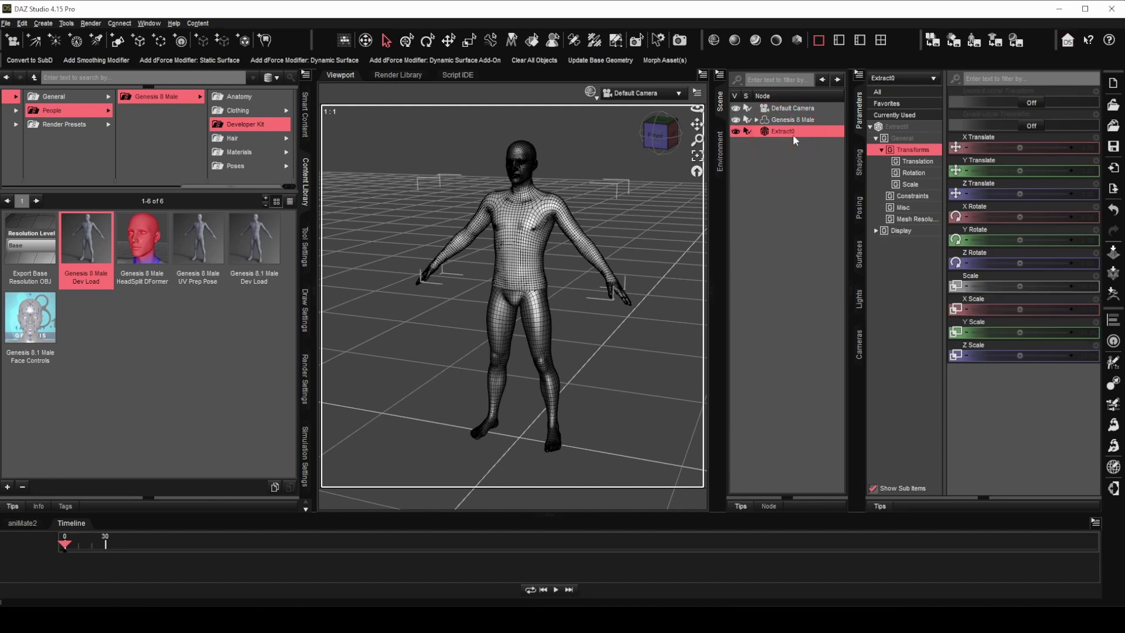
key("Delete")
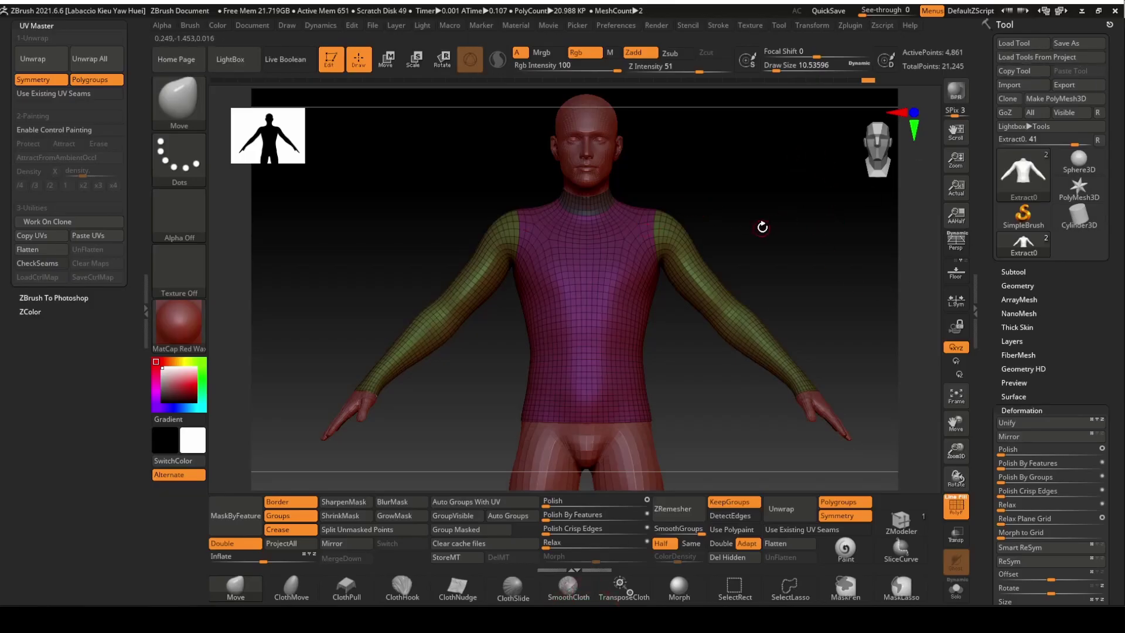
Step: Rename the Extract0 shirt subtool to G8MTopBase
left_click(1020, 272)
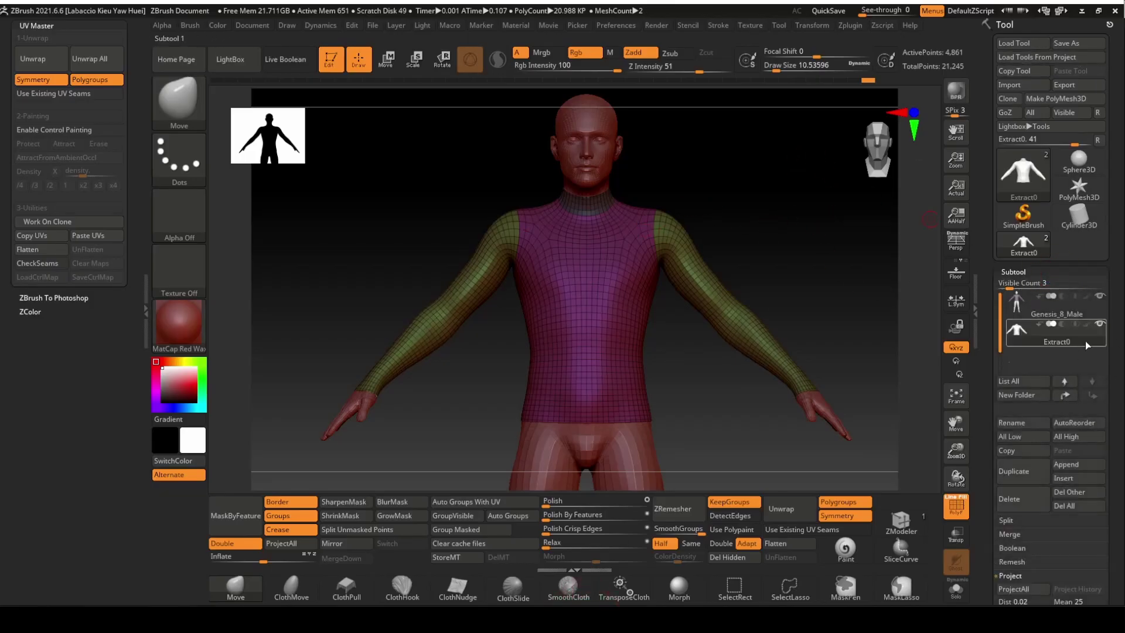
left_click_drag(1120, 358, 1118, 266)
left_click(1014, 183)
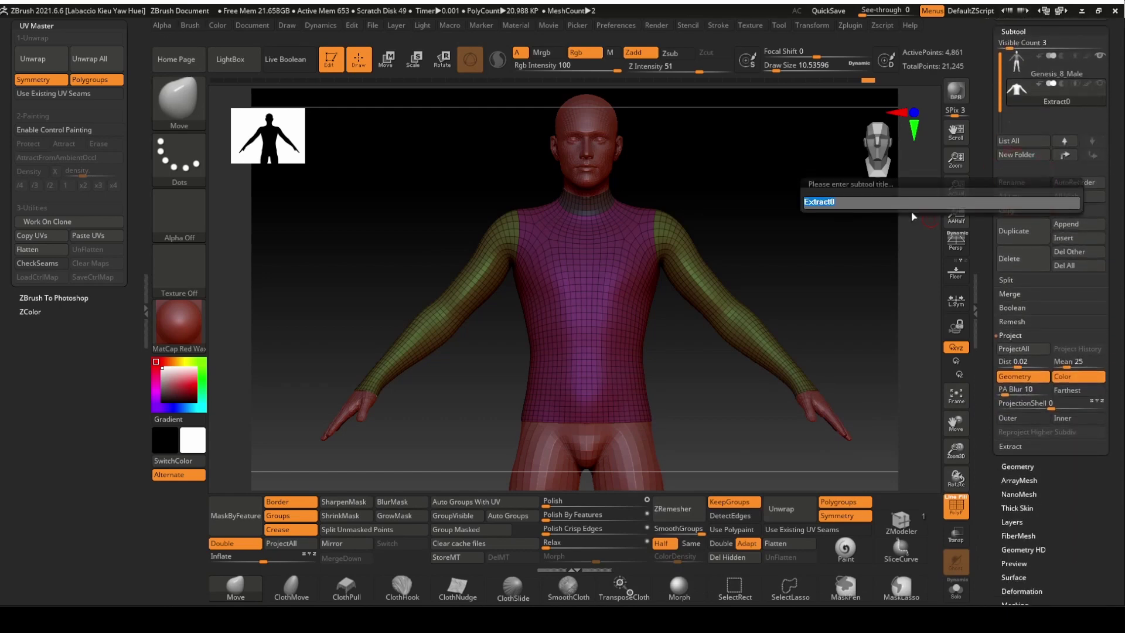
type("G8")
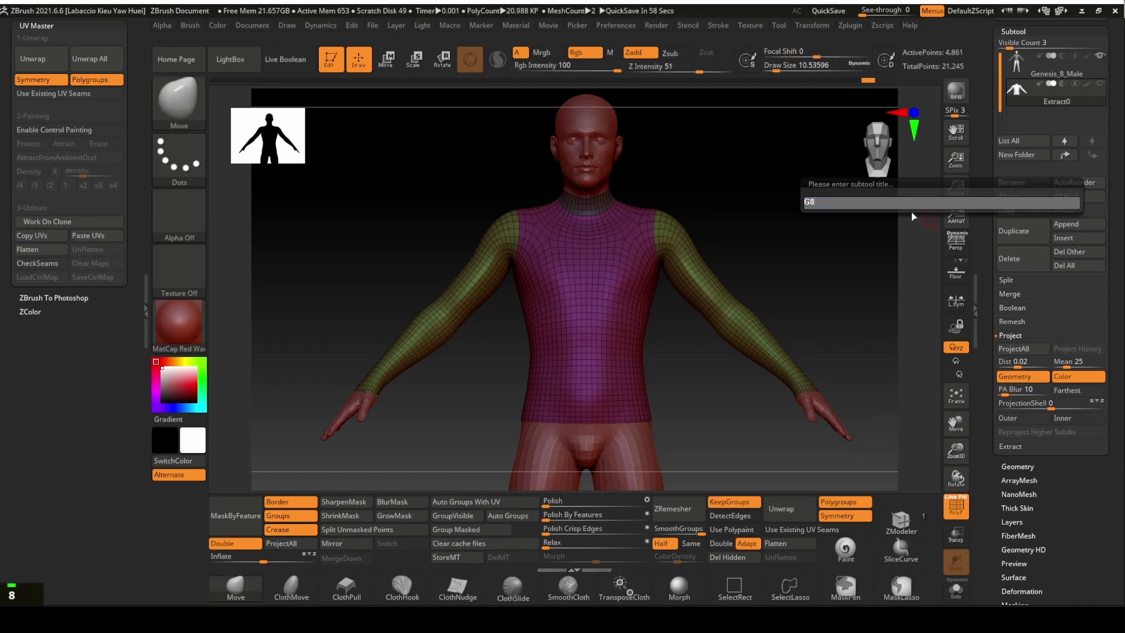
type("MTopBac")
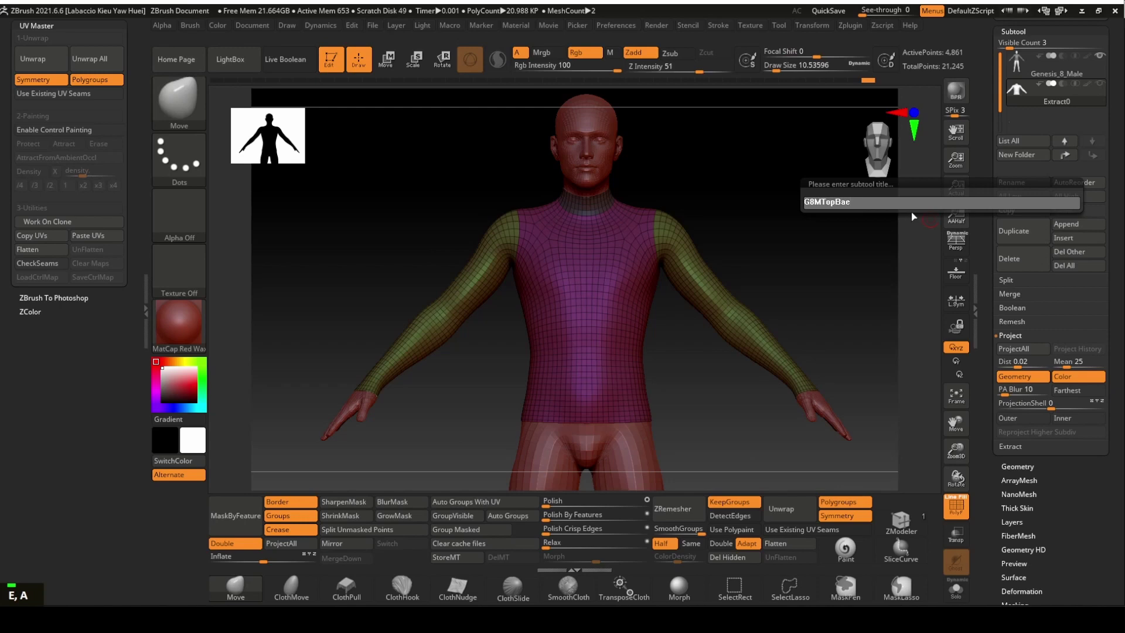
key("BackSpace")
type("se")
key("Return")
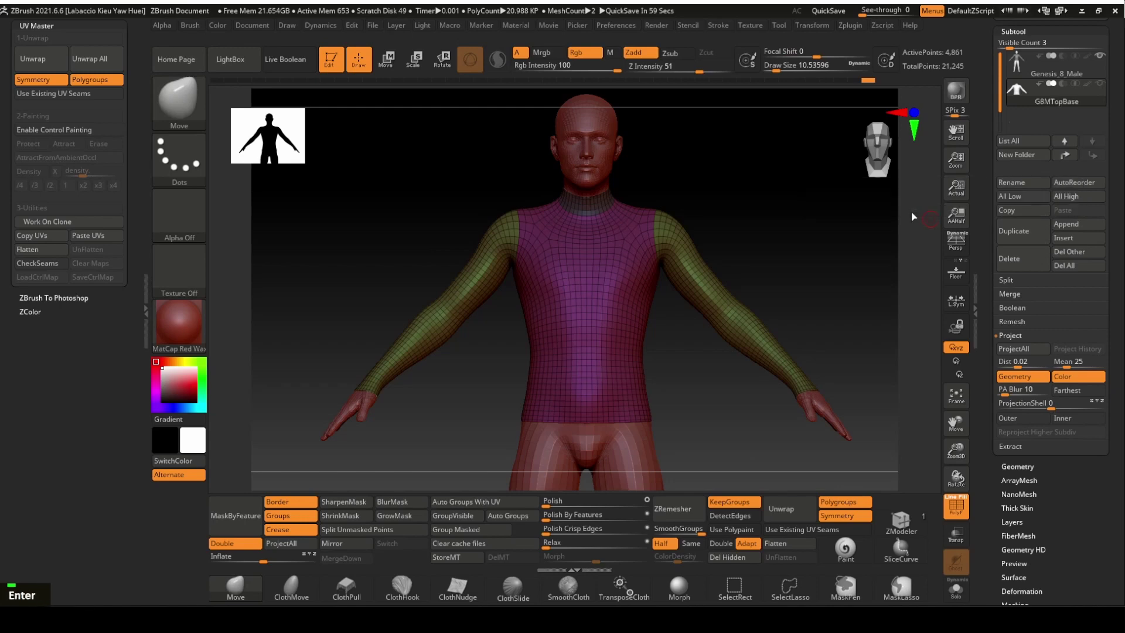
Step: Send G8MTopBase to DAZ Studio with GoZ, import it as a new object without SubDivision Surface conversion, and select it in the scene
left_click_drag(1123, 53, 1116, 199)
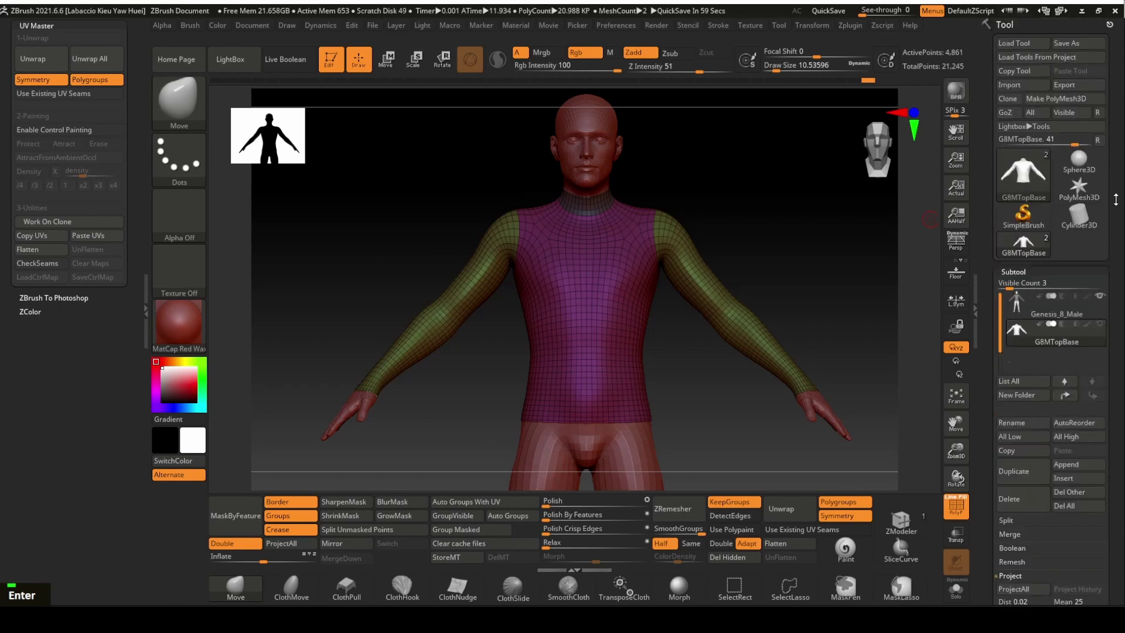
left_click(1002, 113)
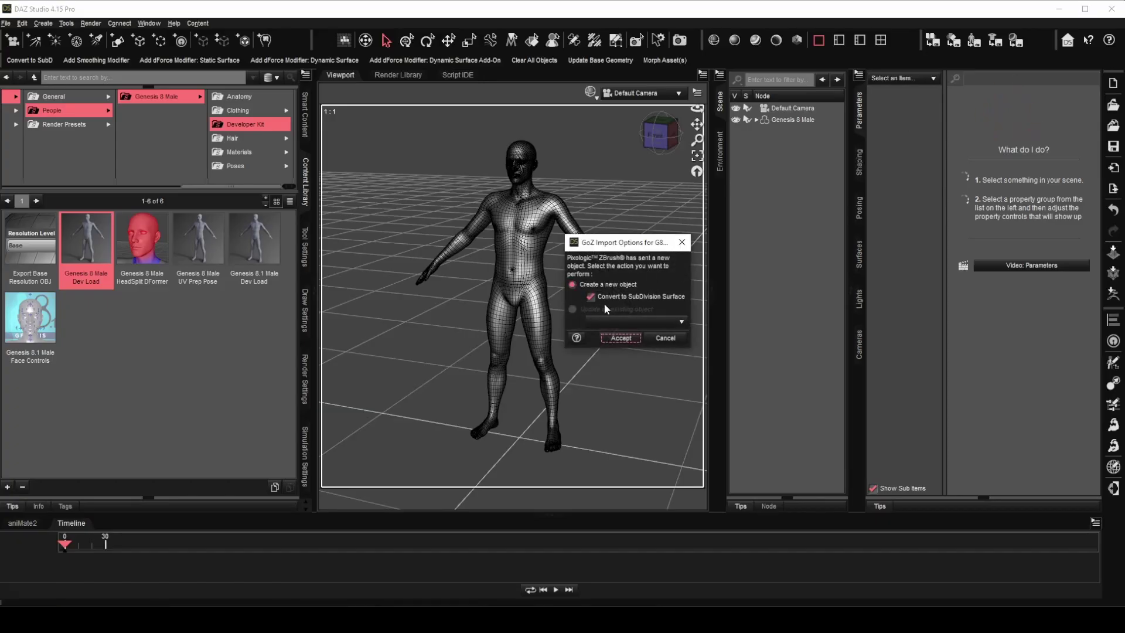
left_click(604, 297)
left_click(622, 338)
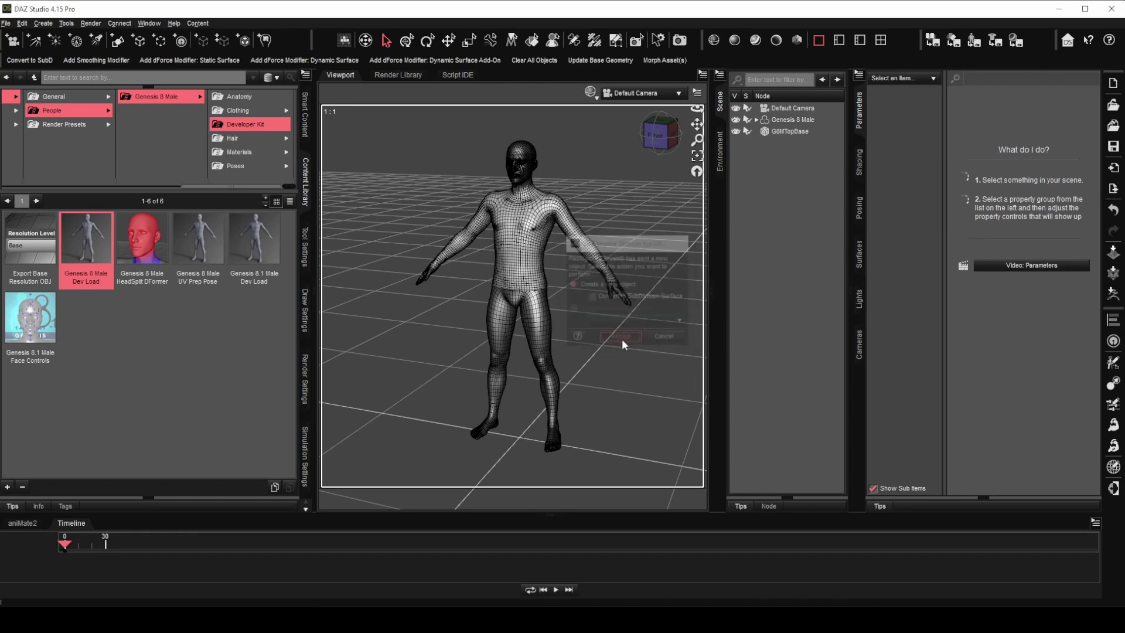
left_click(790, 132)
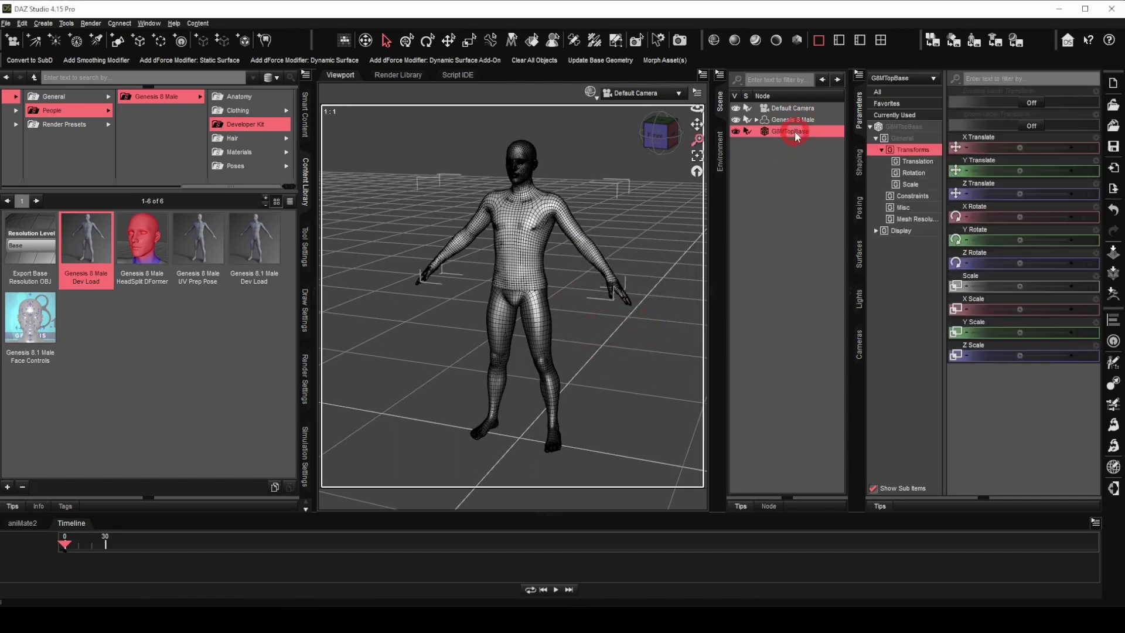
left_click(697, 155)
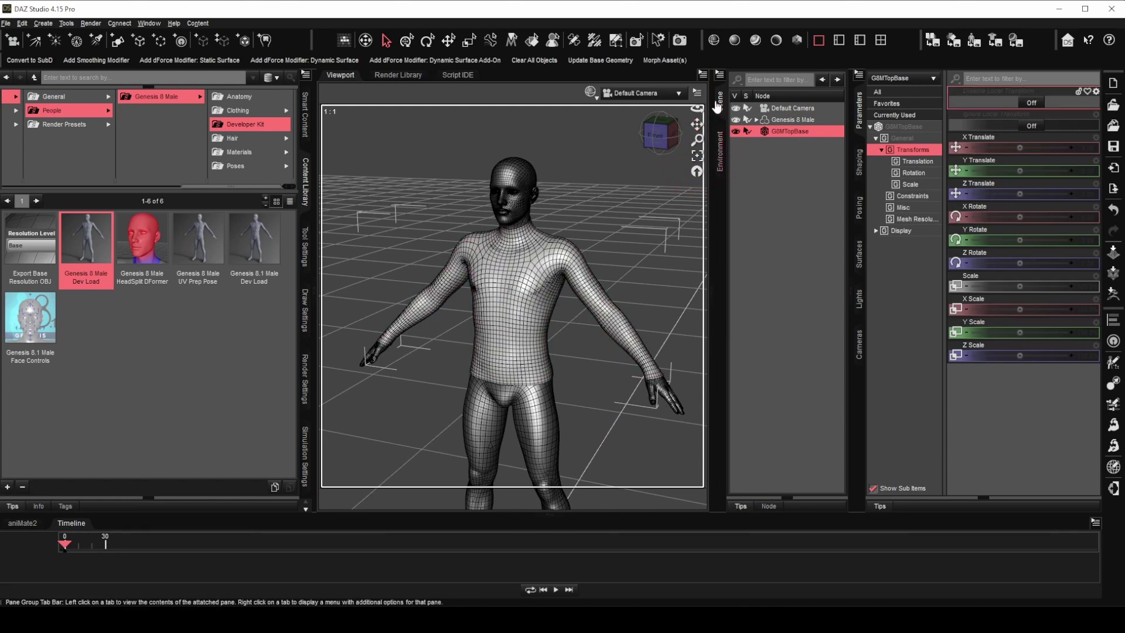
Step: Try Base Pose Standing A from the Genesis 8 Male base poses on the figure with the unrigged shirt, and undo it
left_click(255, 164)
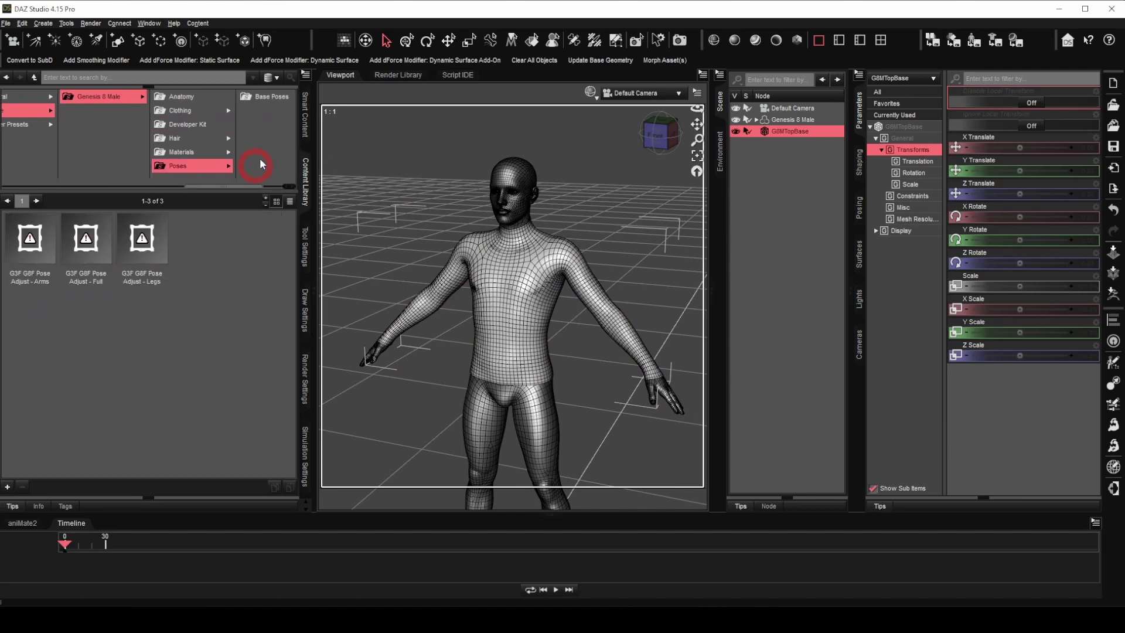
left_click(280, 97)
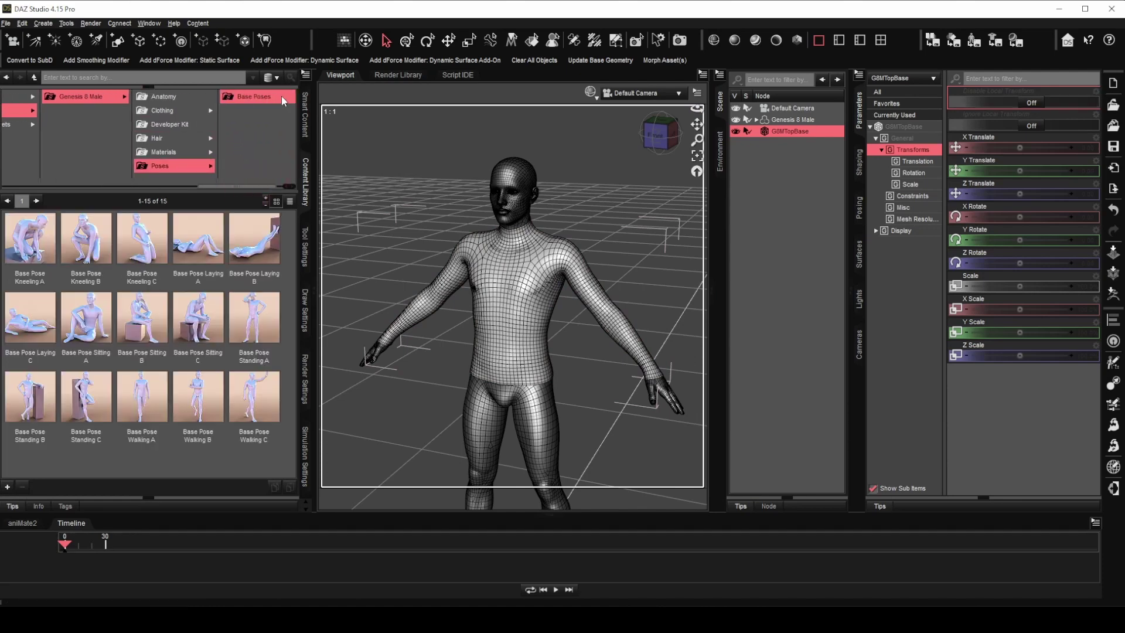
left_click(799, 120)
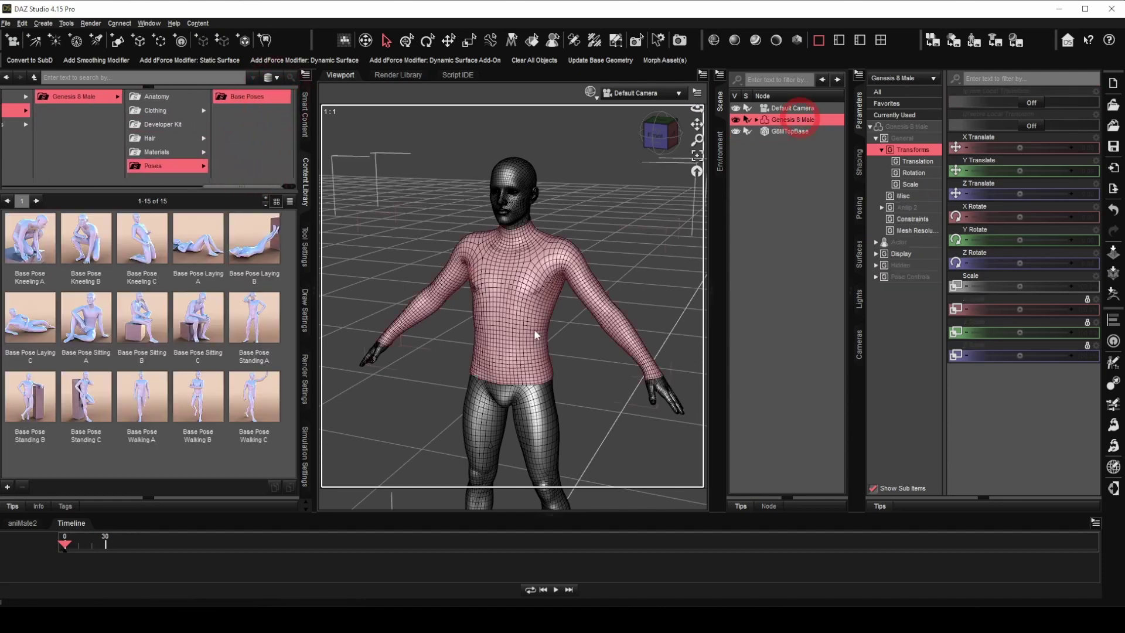
double_click(260, 324)
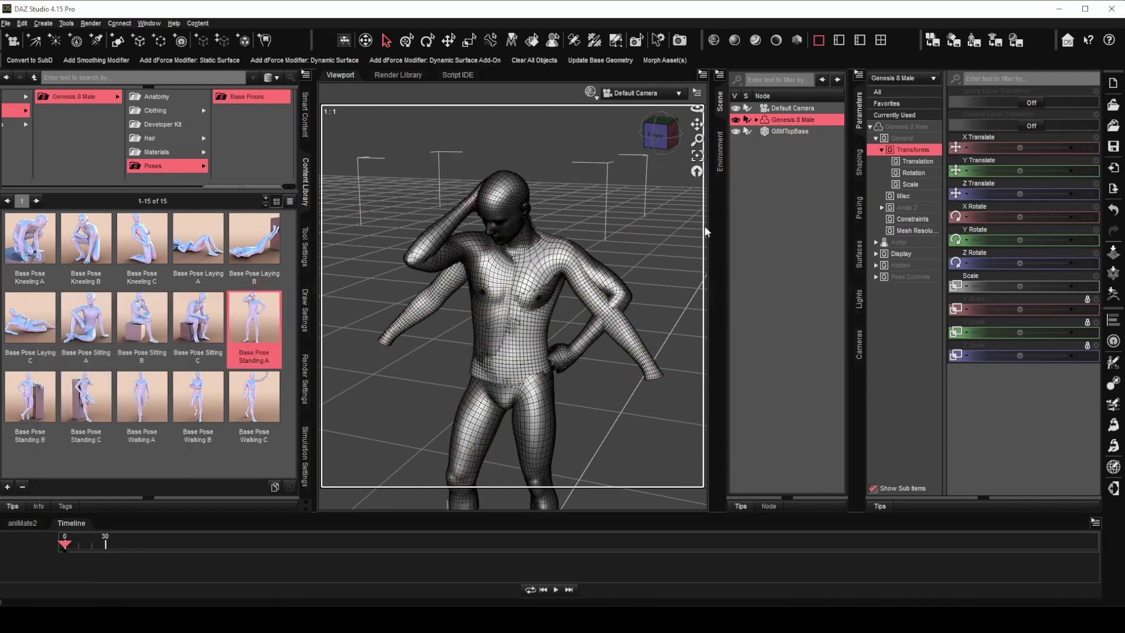
key("ctrl+z")
Step: Set up the Transfer Utility with Genesis 8 Male as source, G8MTopBase as target and the Full-Body projection template
left_click(790, 130)
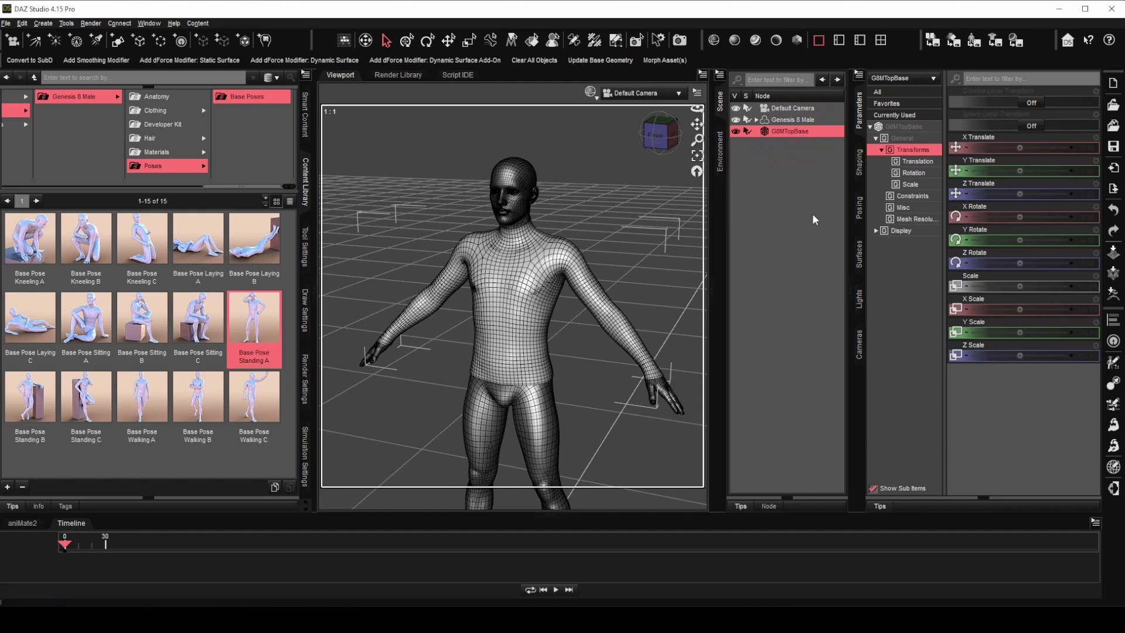
left_click(1114, 386)
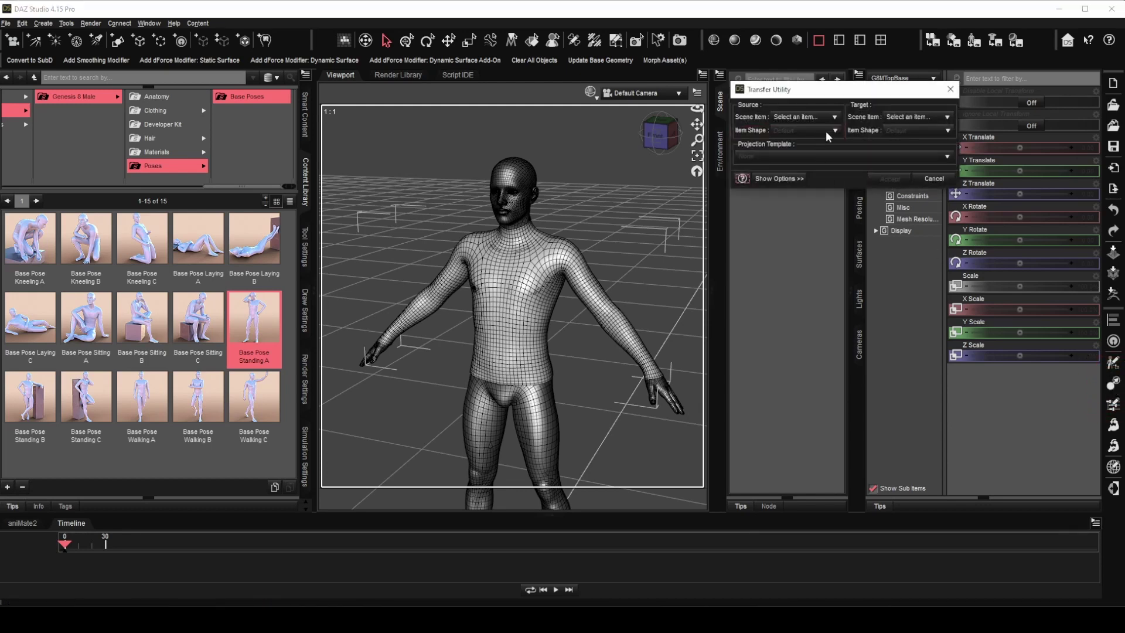
left_click(828, 117)
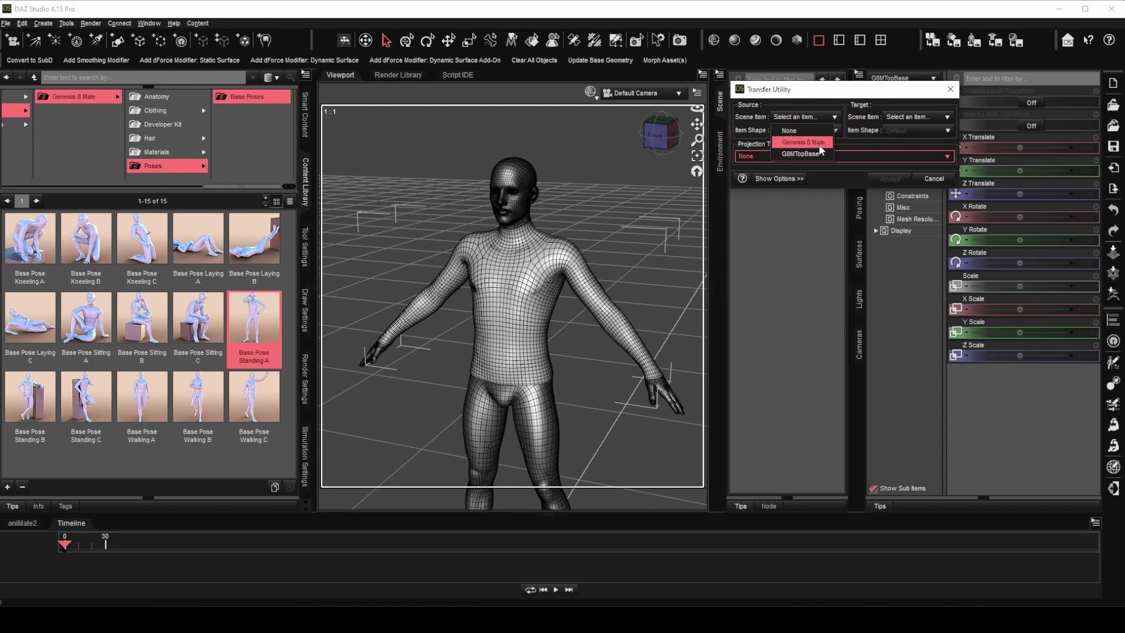
left_click(819, 143)
left_click(925, 117)
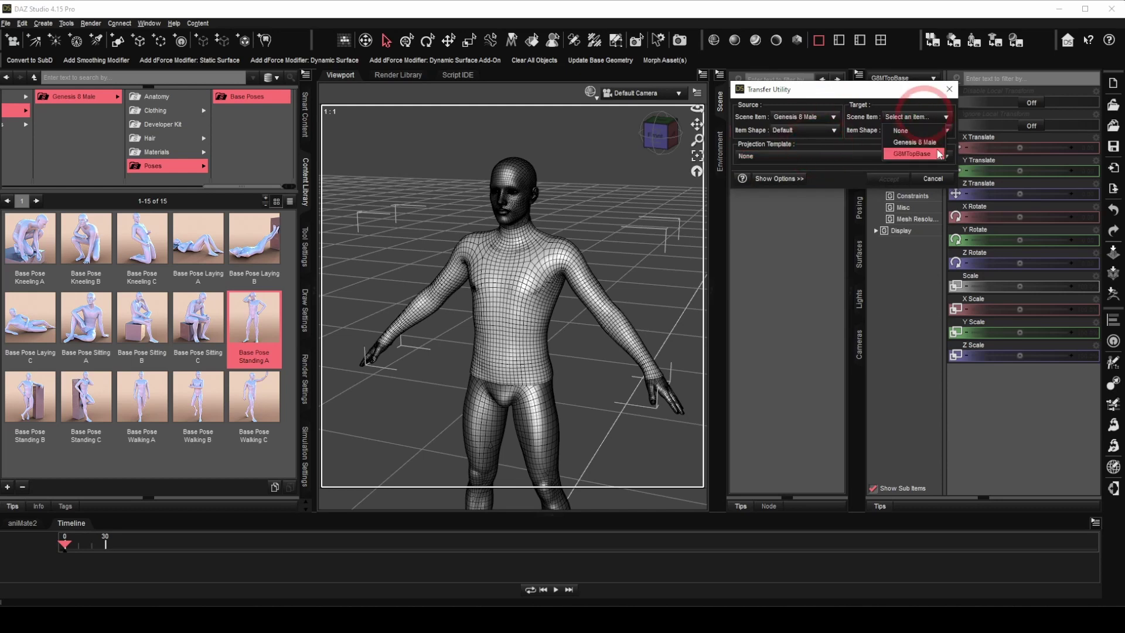
left_click(938, 154)
left_click(778, 157)
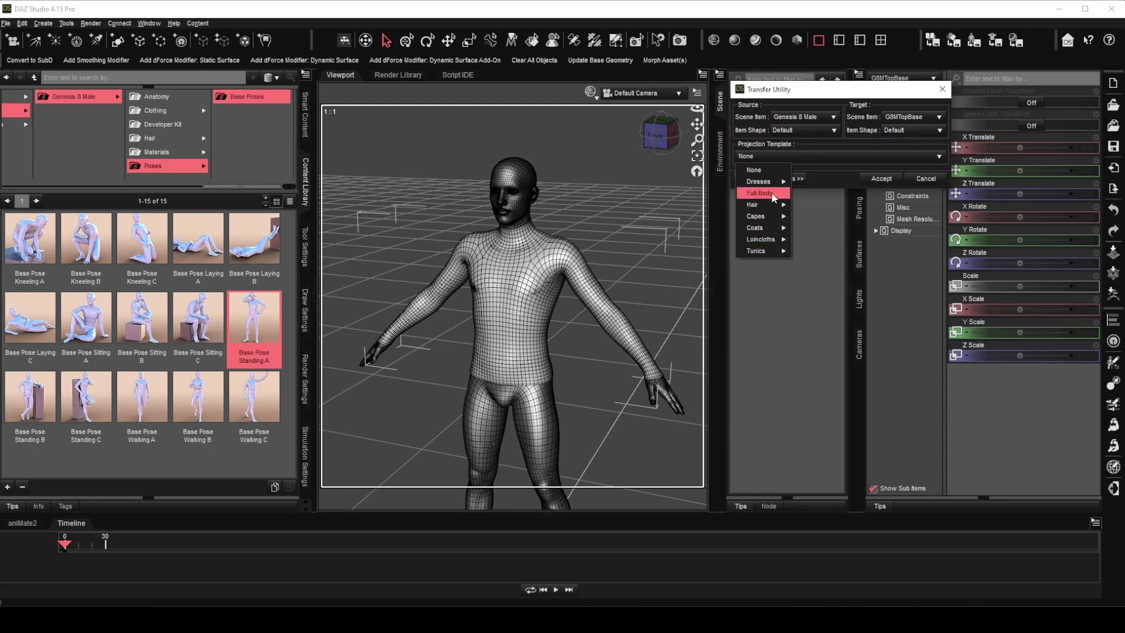
left_click(774, 195)
Step: Enable the transfer's content type, set it to Follower/Wardrobe/Shirt, and run the transfer to the shirt
left_click(786, 181)
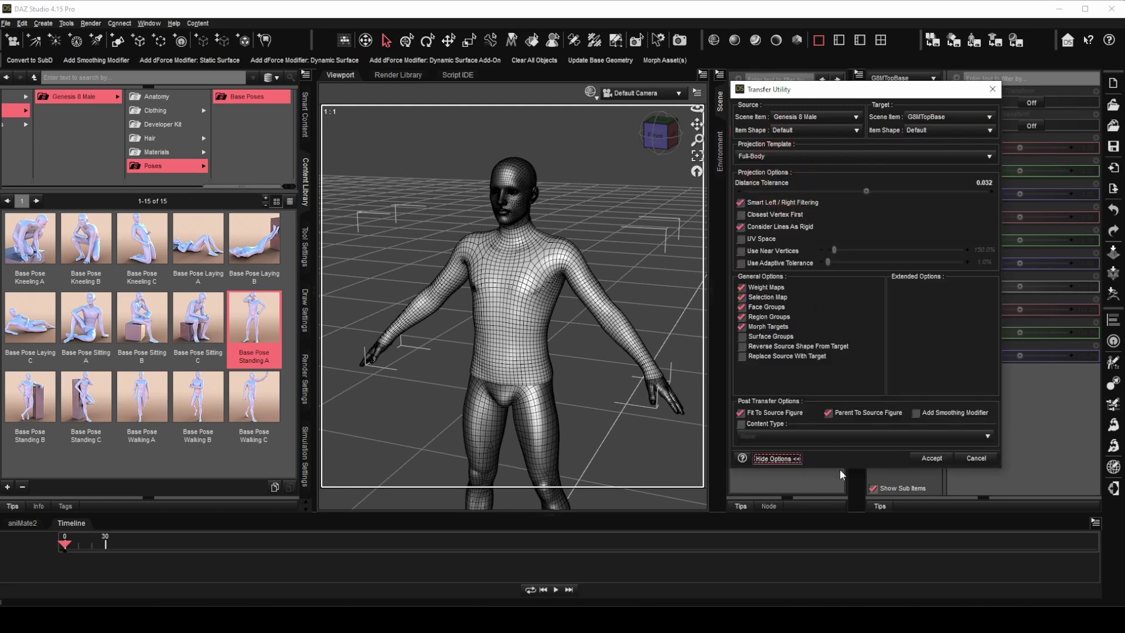
left_click(741, 413)
left_click(741, 423)
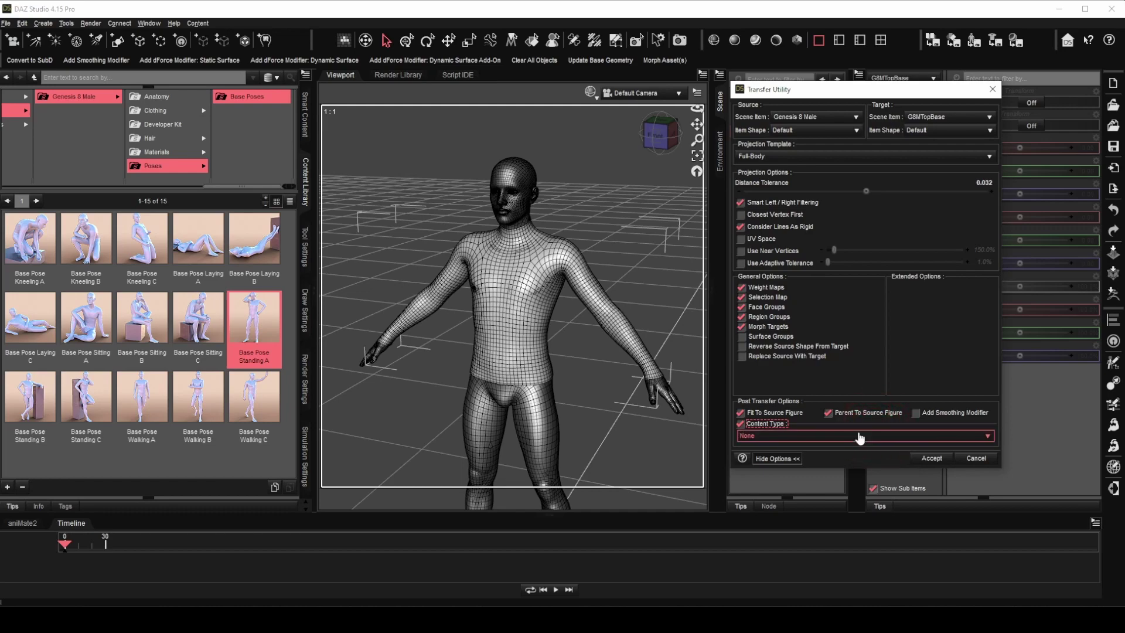
left_click(859, 435)
scroll(864, 315, "down", 5)
scroll(870, 314, "down", 20)
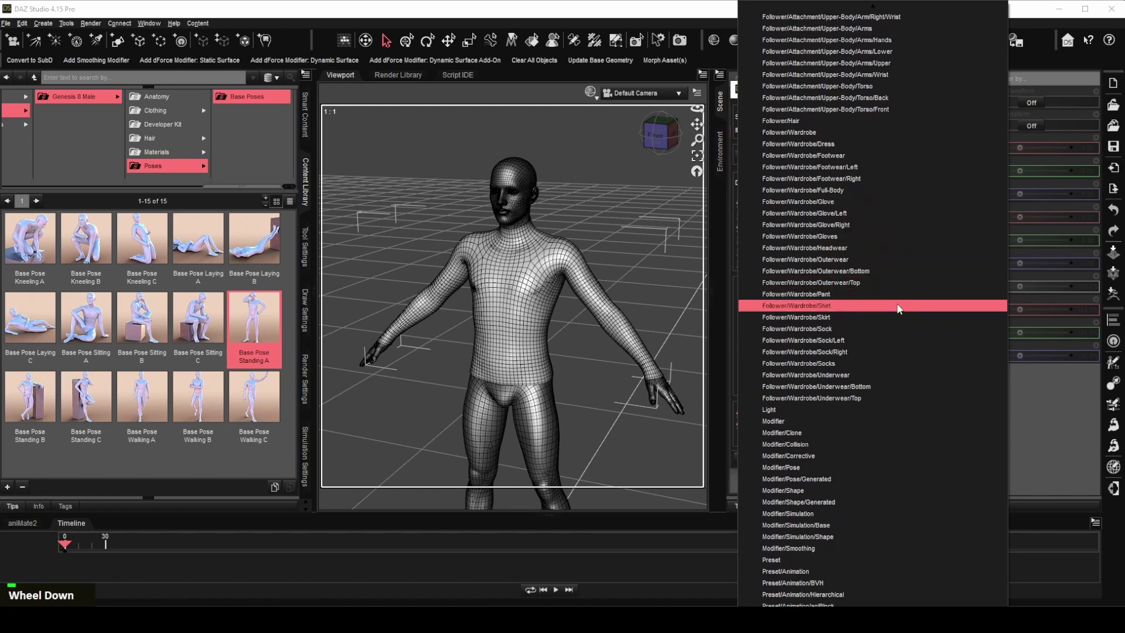
left_click(899, 305)
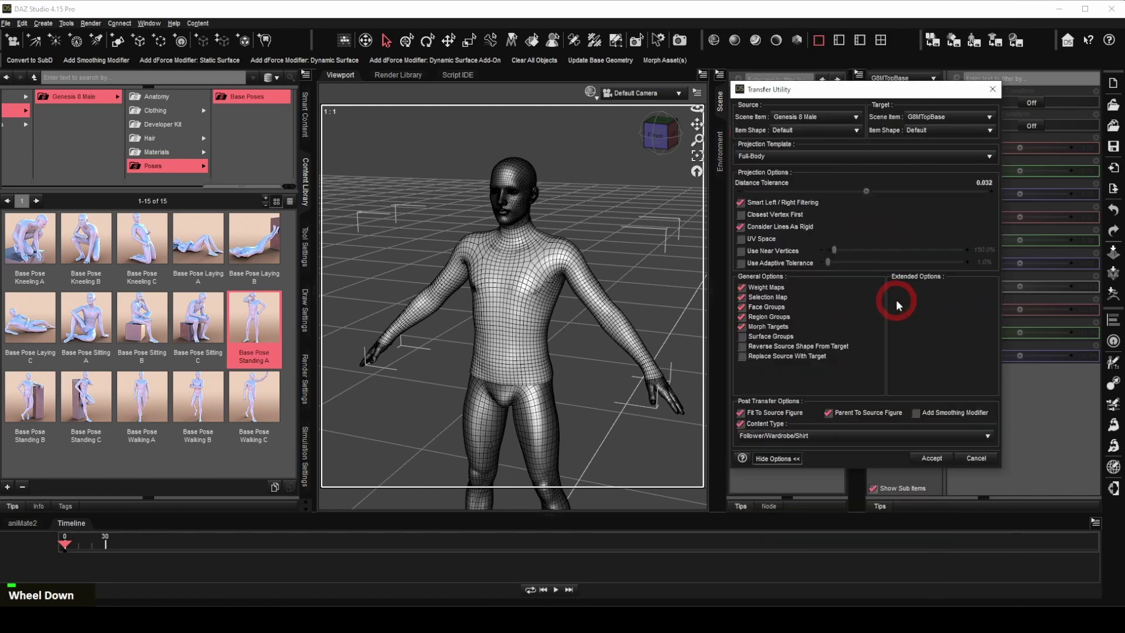
left_click(936, 459)
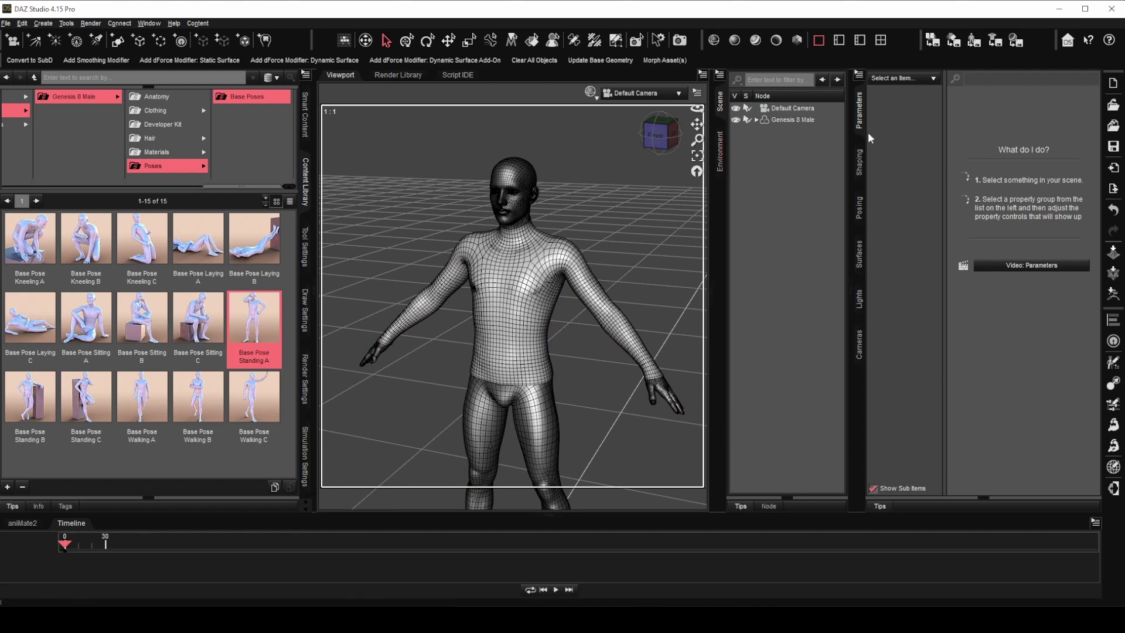
Step: Expand the Genesis 8 Male node, apply Base Pose Standing A to check how the fitted shirt follows the figure, and undo the pose
left_click(757, 120)
left_click(794, 119)
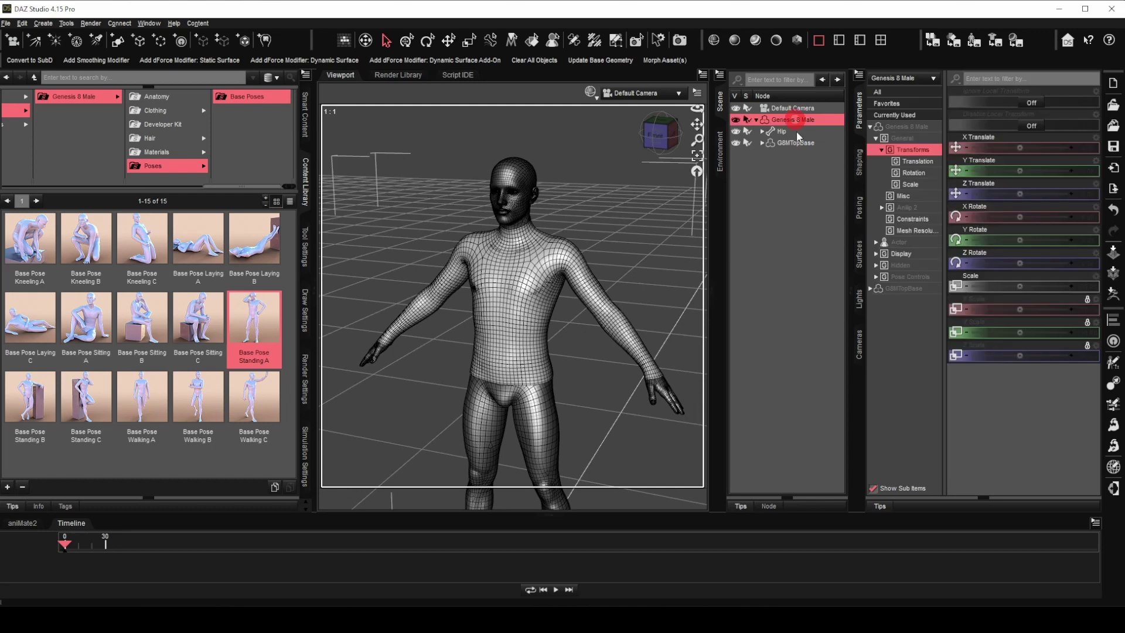
double_click(259, 319)
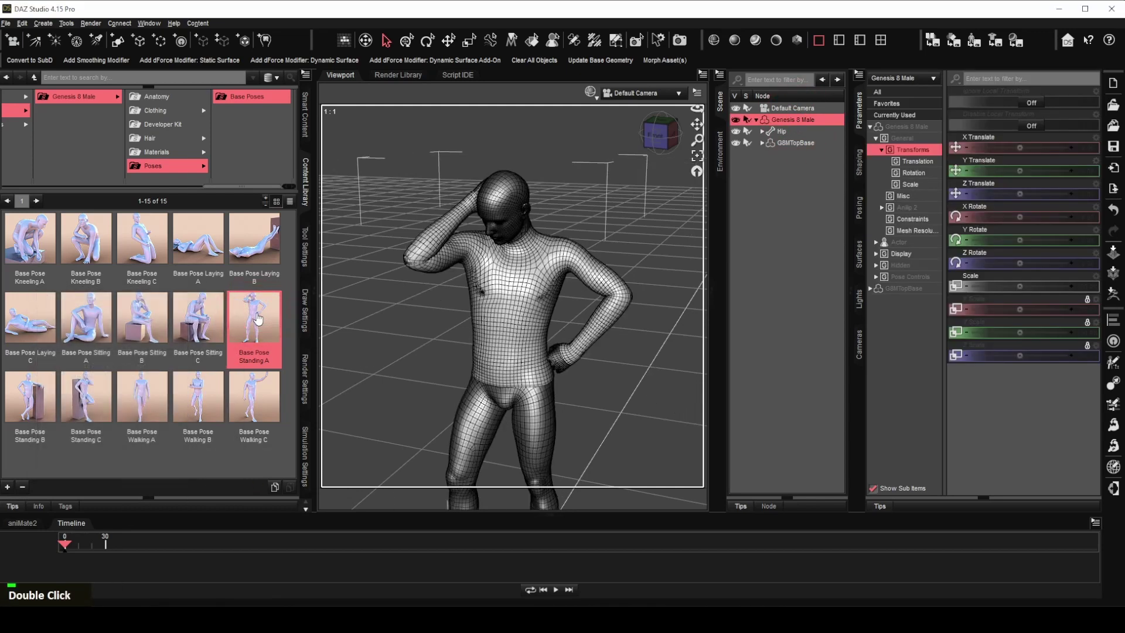
mouse_move(697, 109)
left_mouse_down()
mouse_move(773, 91)
mouse_move(697, 117)
mouse_move(666, 114)
mouse_move(694, 97)
mouse_move(663, 112)
mouse_move(701, 124)
left_mouse_up()
left_click(742, 177)
key("ctrl+z")
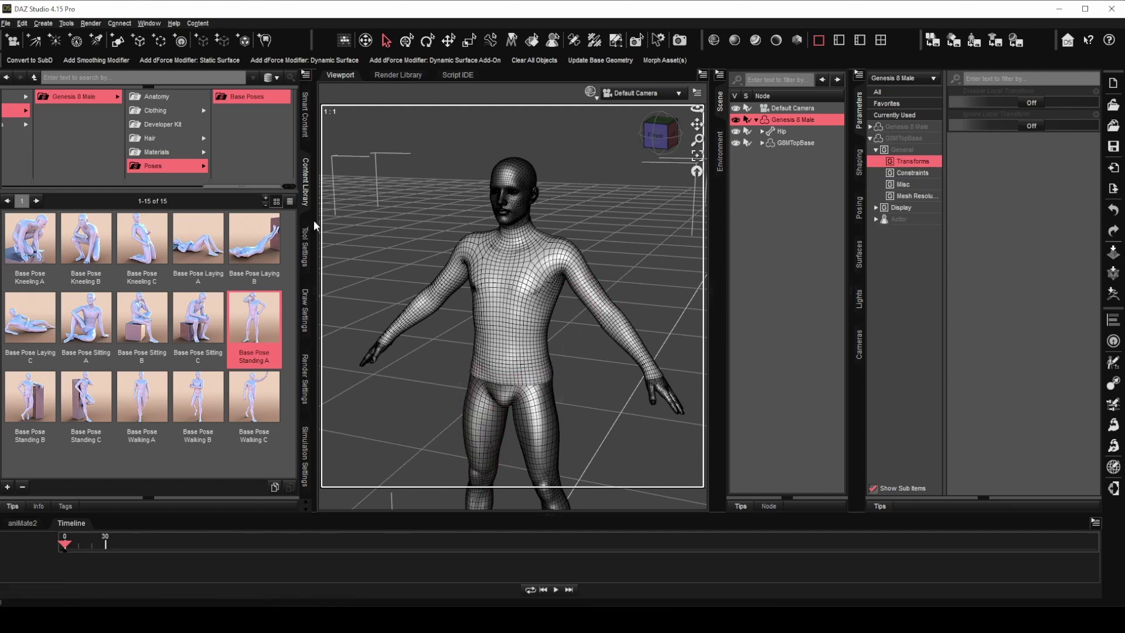
Step: Create a sub-folder named 2021 Clothing Base in the Genesis 8 Male Clothing folder and open it
left_click(158, 110)
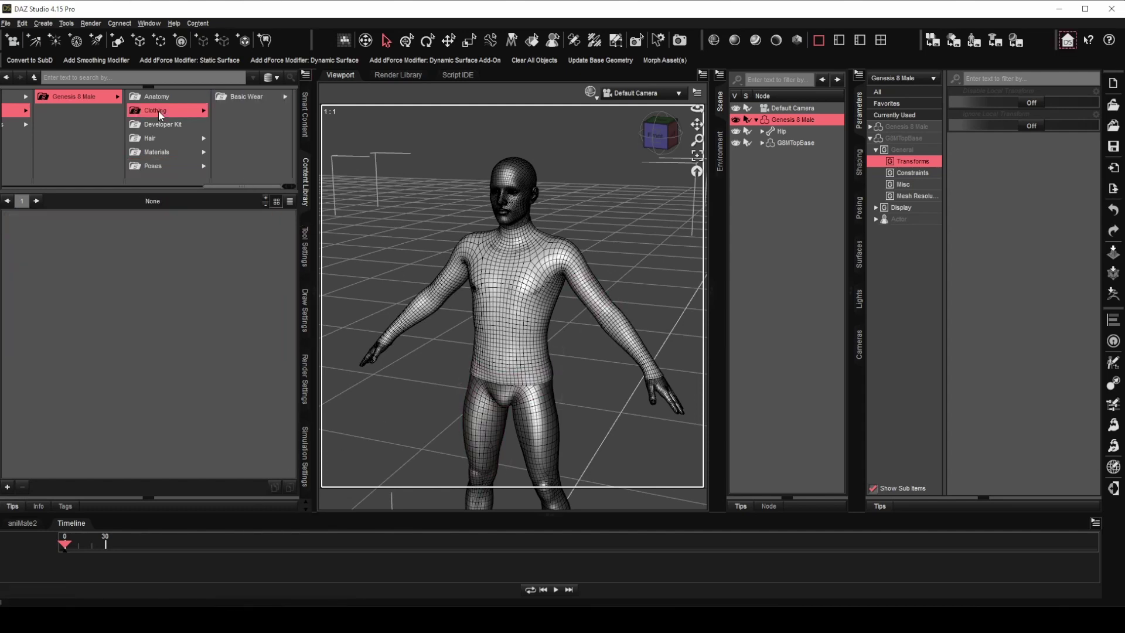
right_click(193, 111)
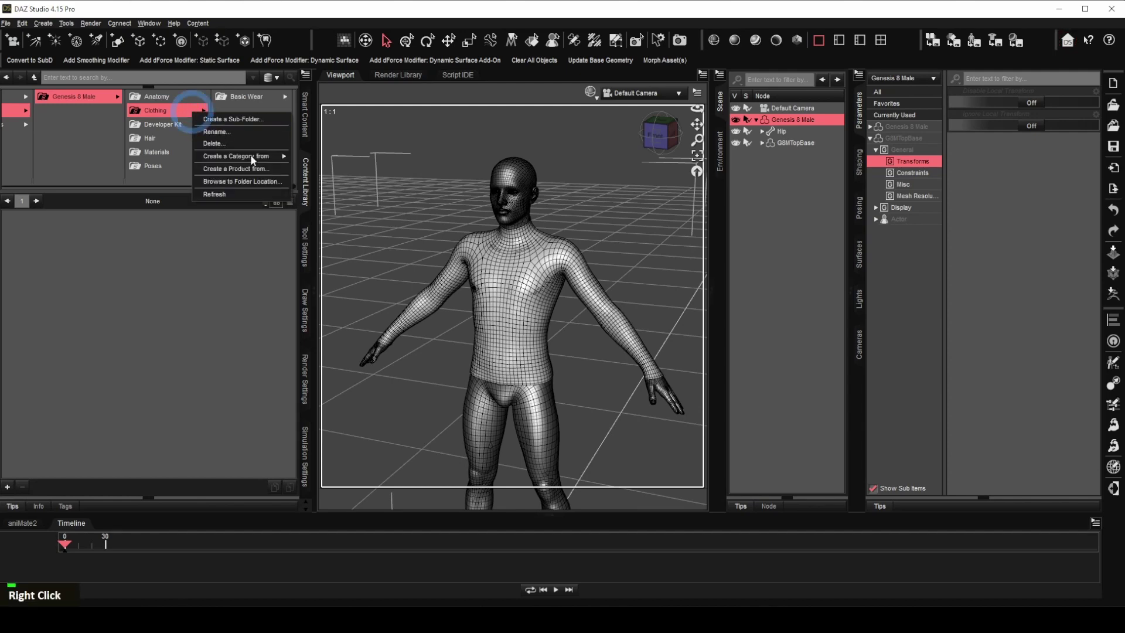
left_click(253, 121)
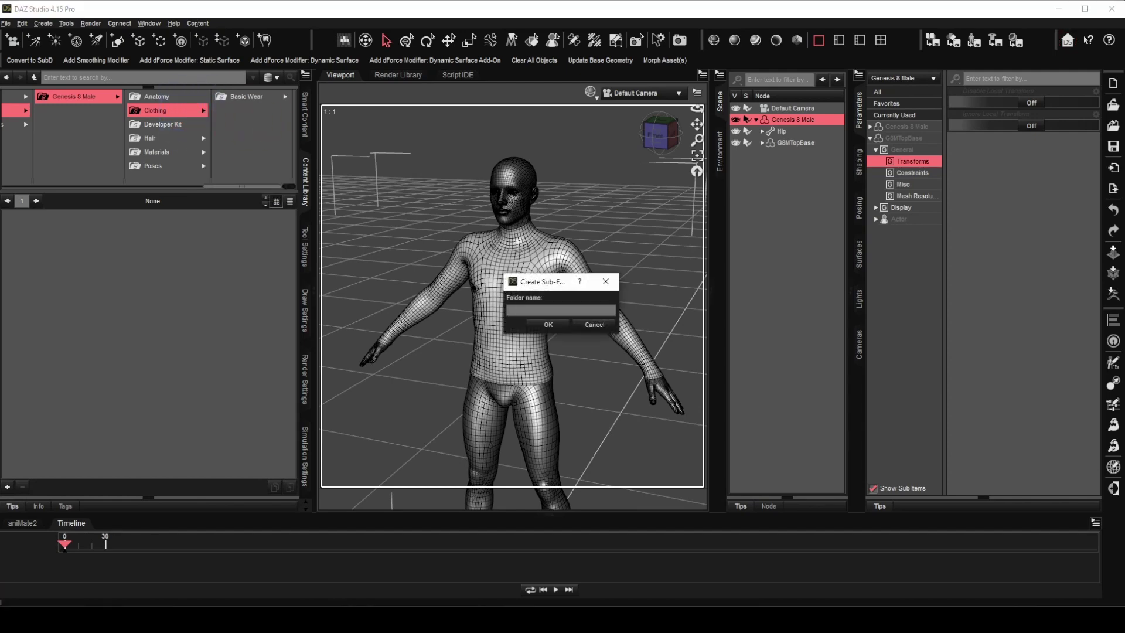
type("20")
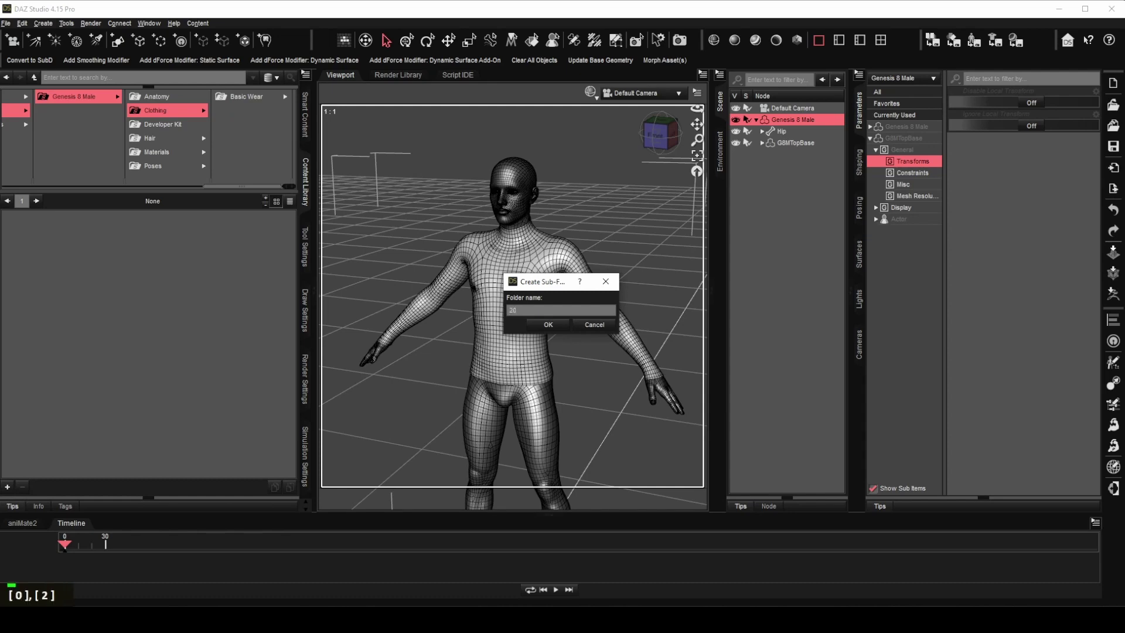
type("21 Clot")
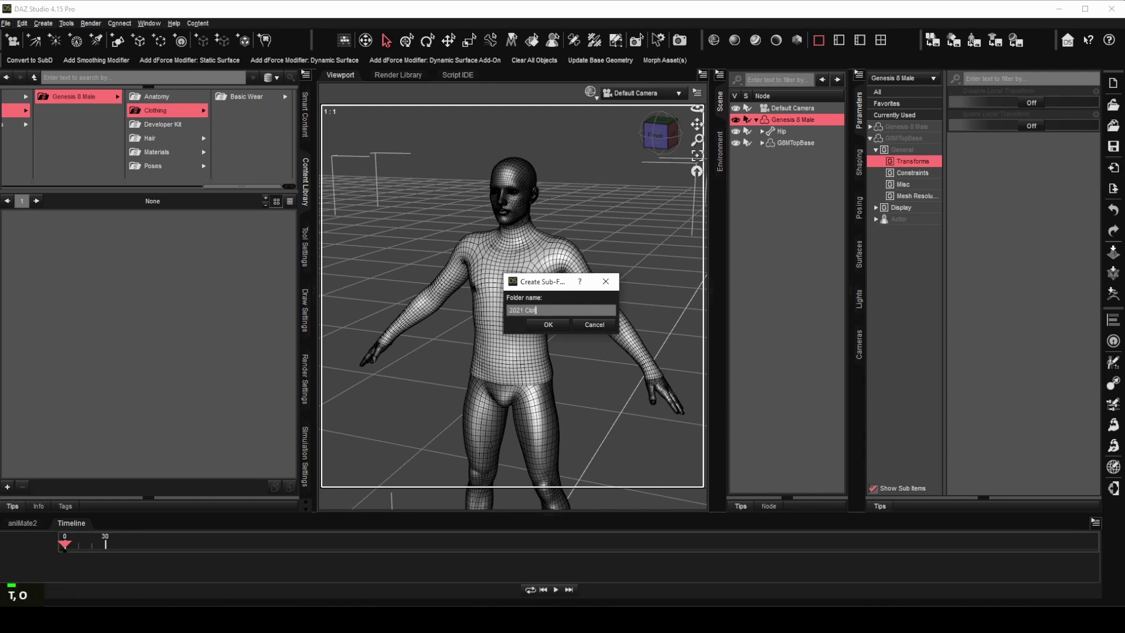
type("hing B")
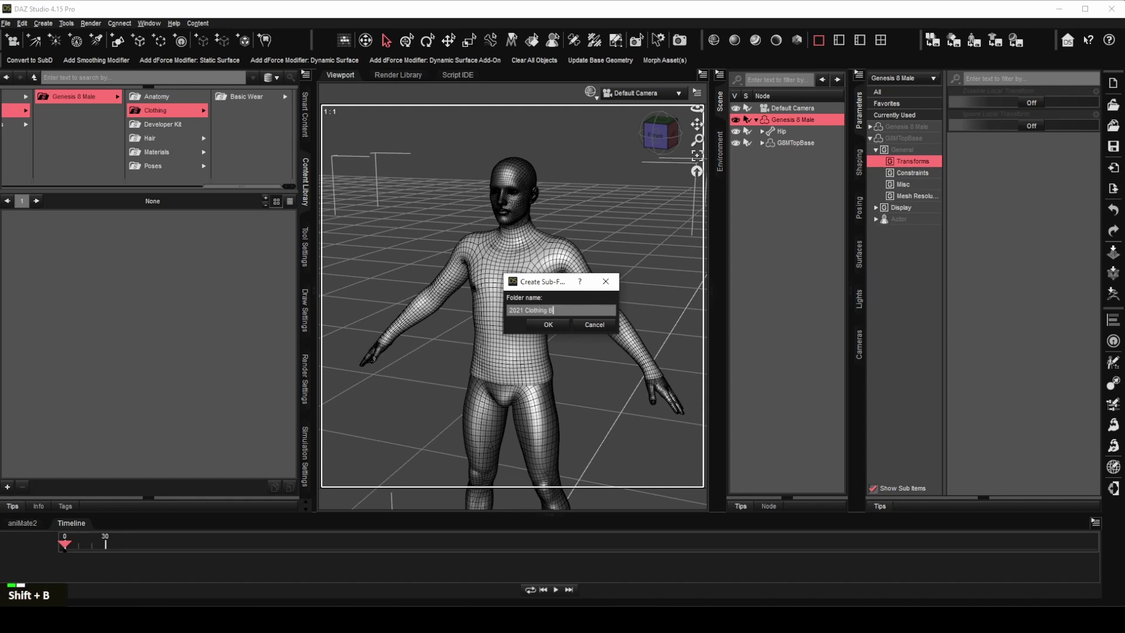
type("ase")
left_click(544, 326)
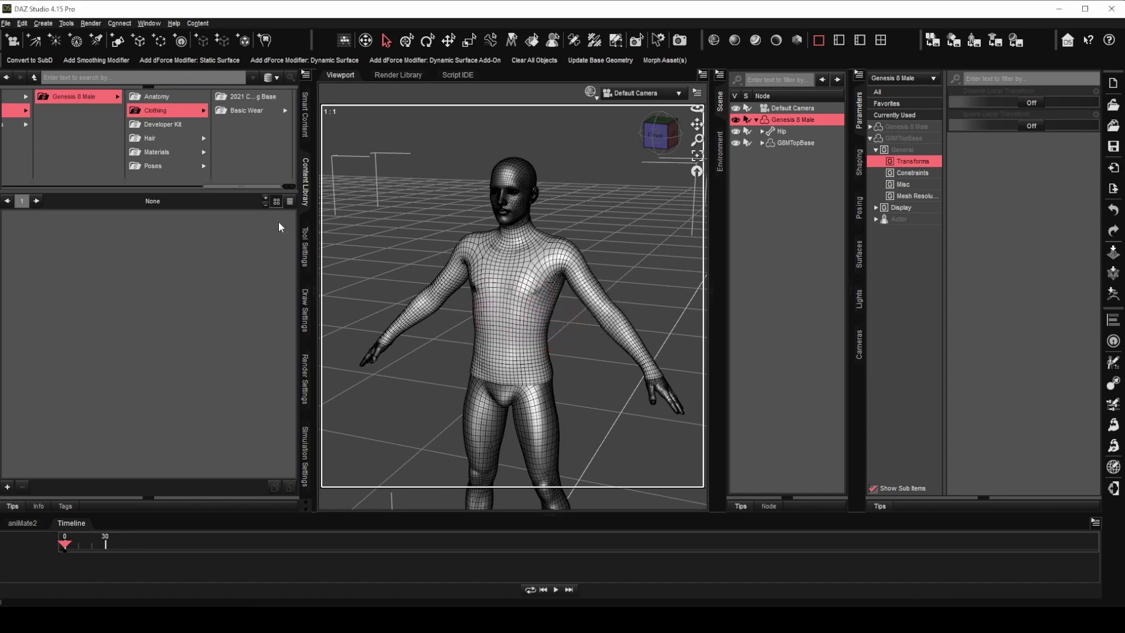
left_click(252, 96)
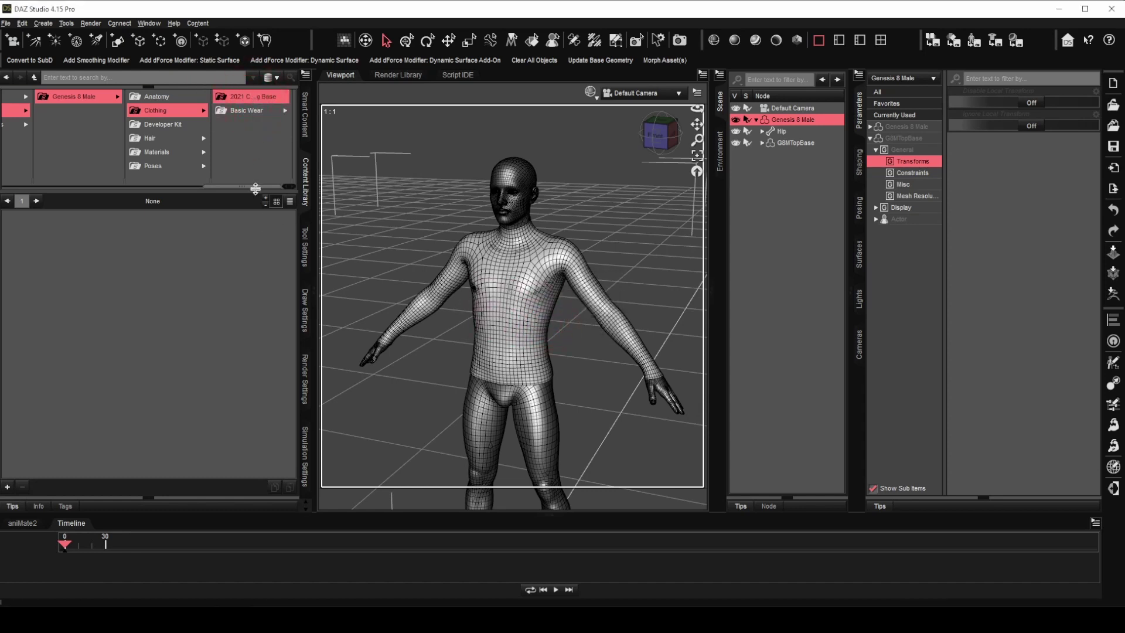
Step: Create a sub-folder named Top inside 2021 Clothing Base, open it, and select the G8MTopBase shirt in the scene
right_click(272, 101)
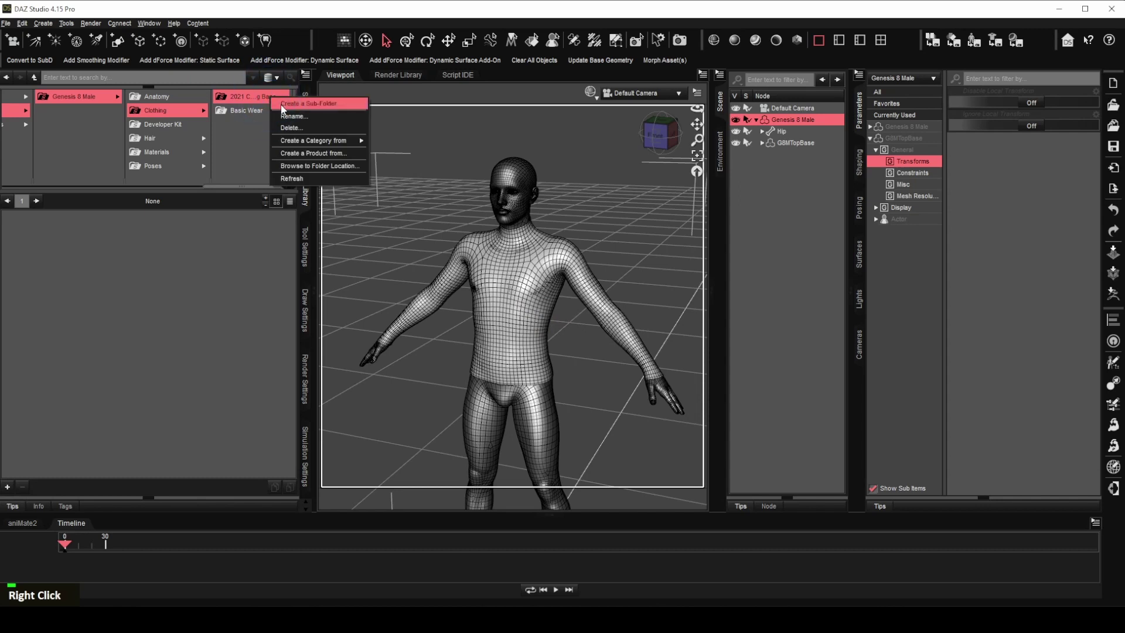
left_click(282, 105)
type("Top")
key("Return")
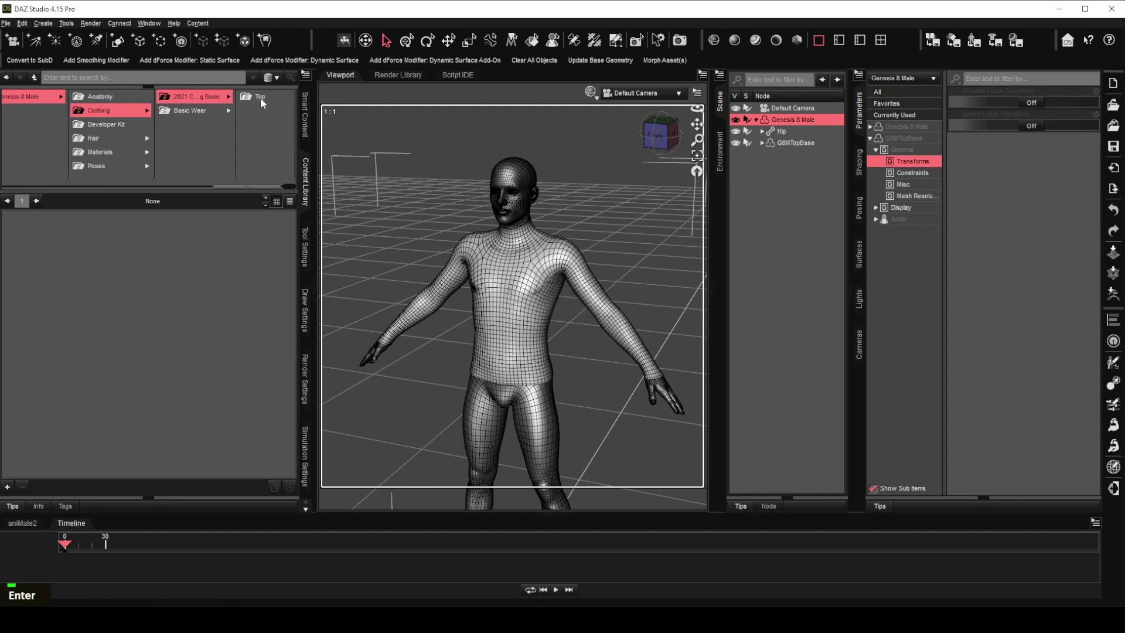
left_click(260, 97)
left_click(797, 144)
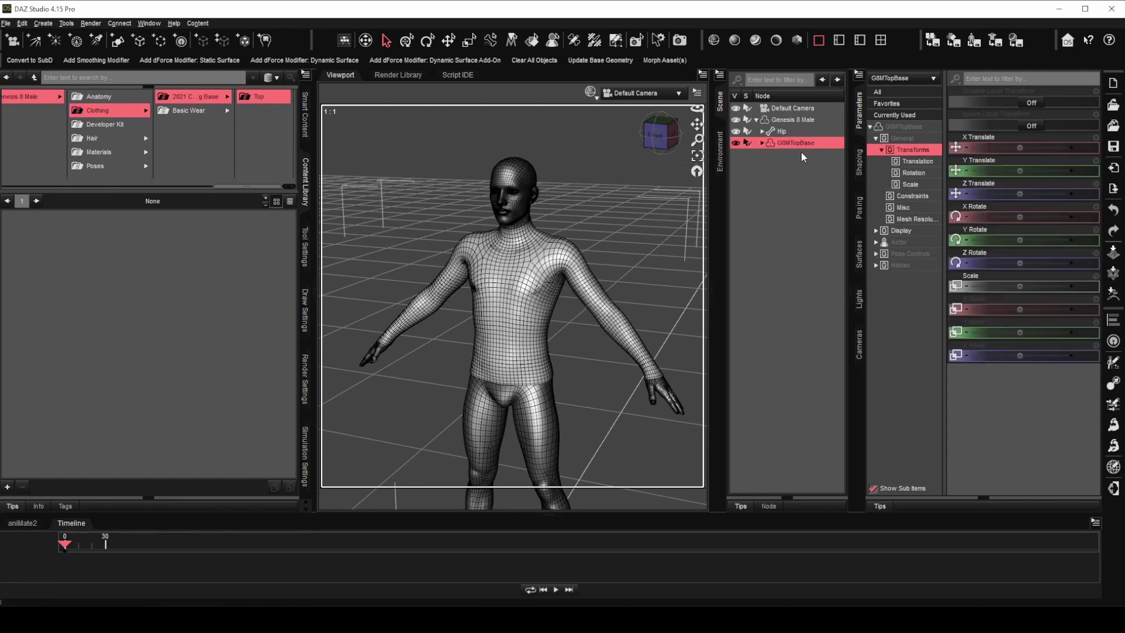
left_click(7, 488)
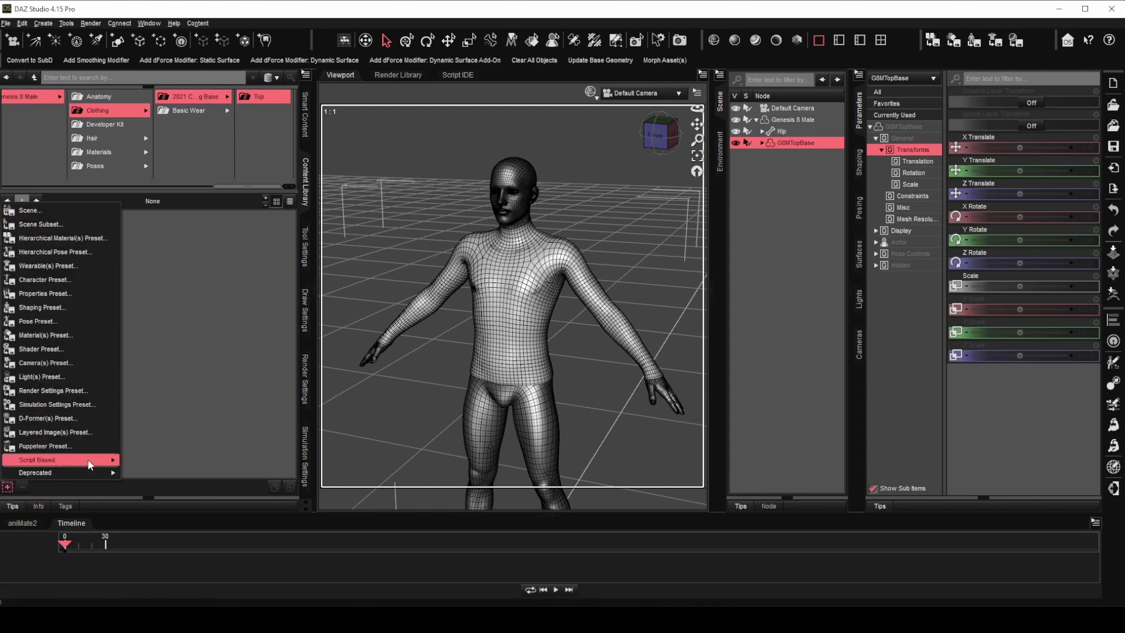
mouse_move(103, 474)
left_click(5, 24)
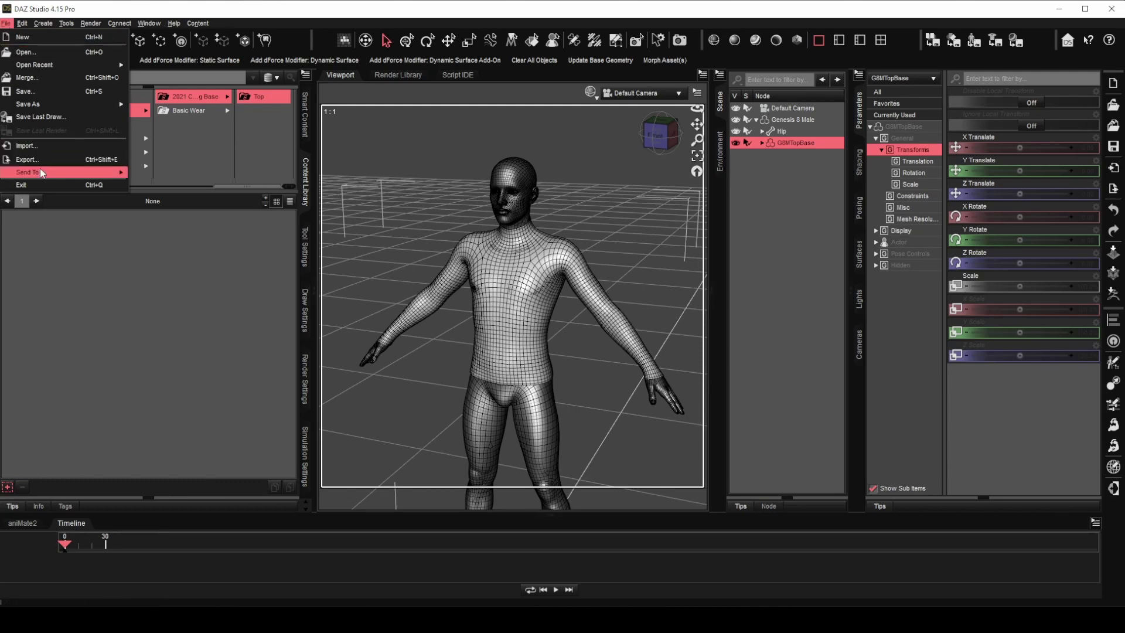
mouse_move(49, 106)
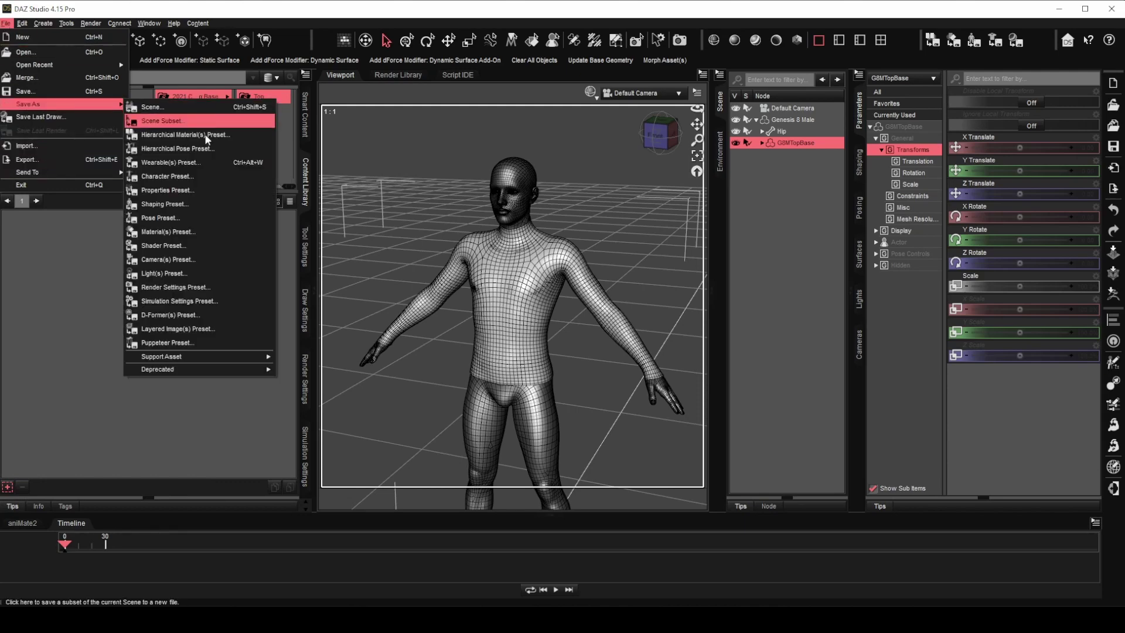
mouse_move(222, 362)
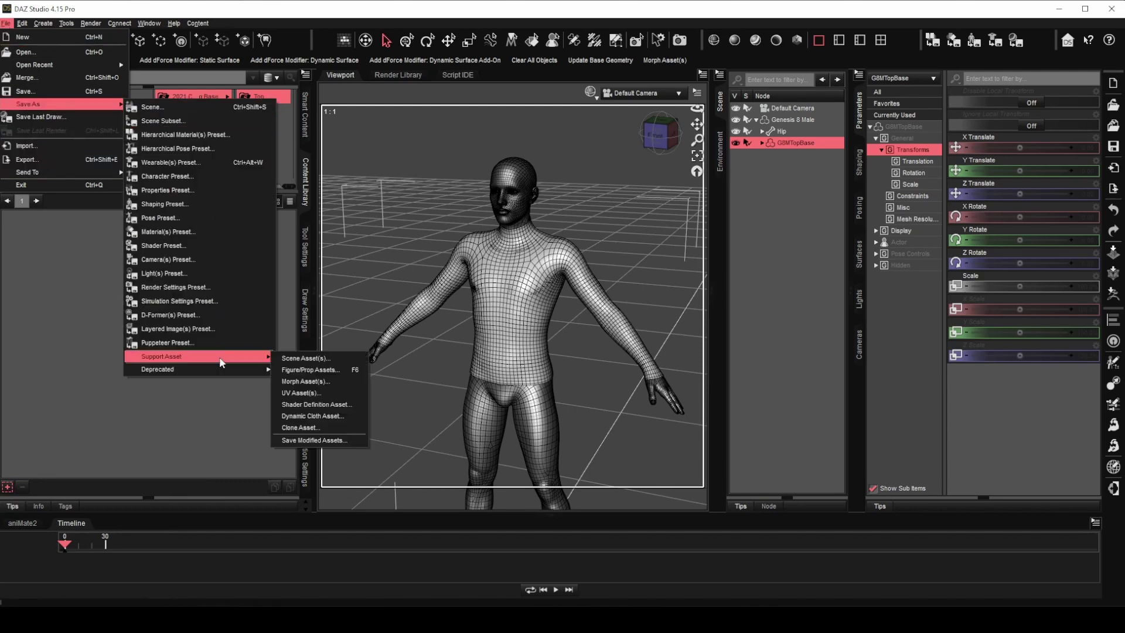
left_click(315, 374)
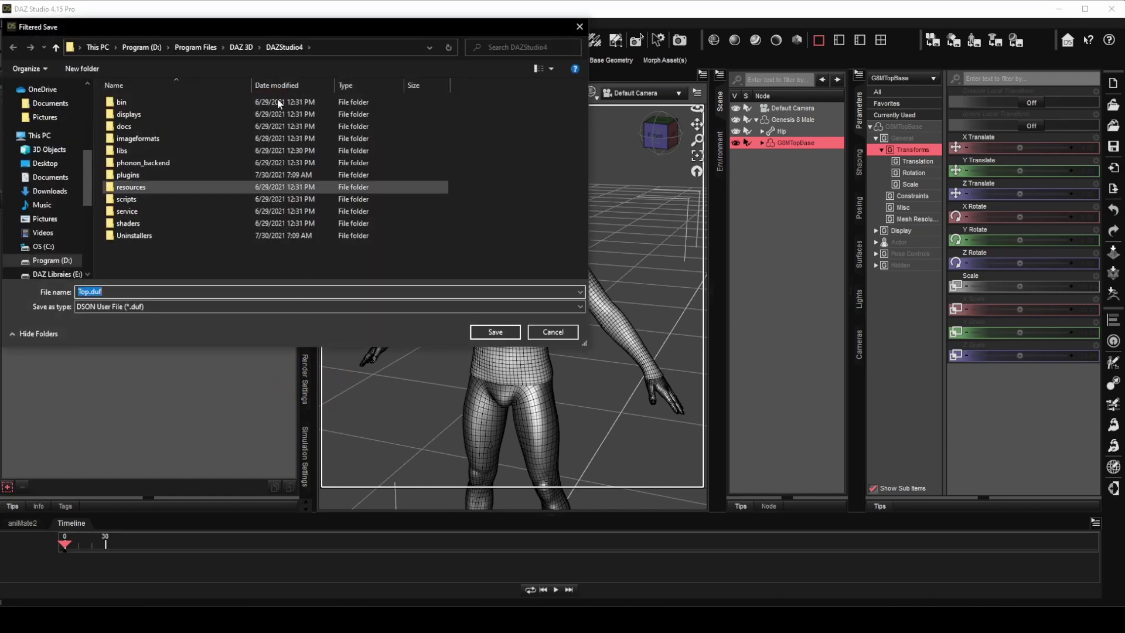
left_click_drag(273, 27, 404, 126)
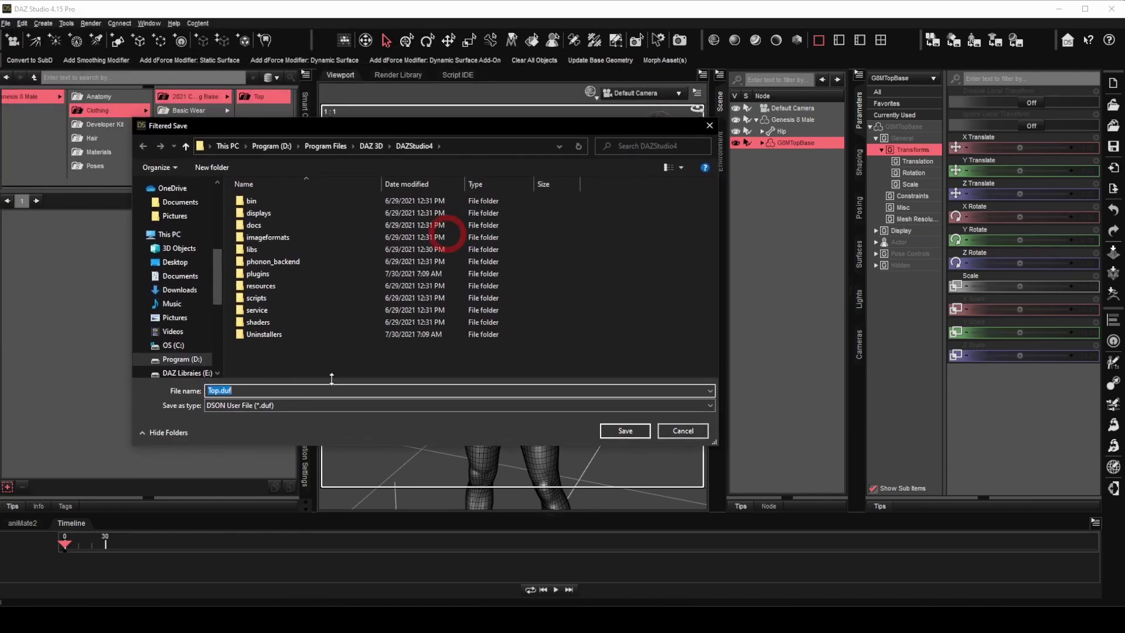
left_click(188, 374)
double_click(272, 199)
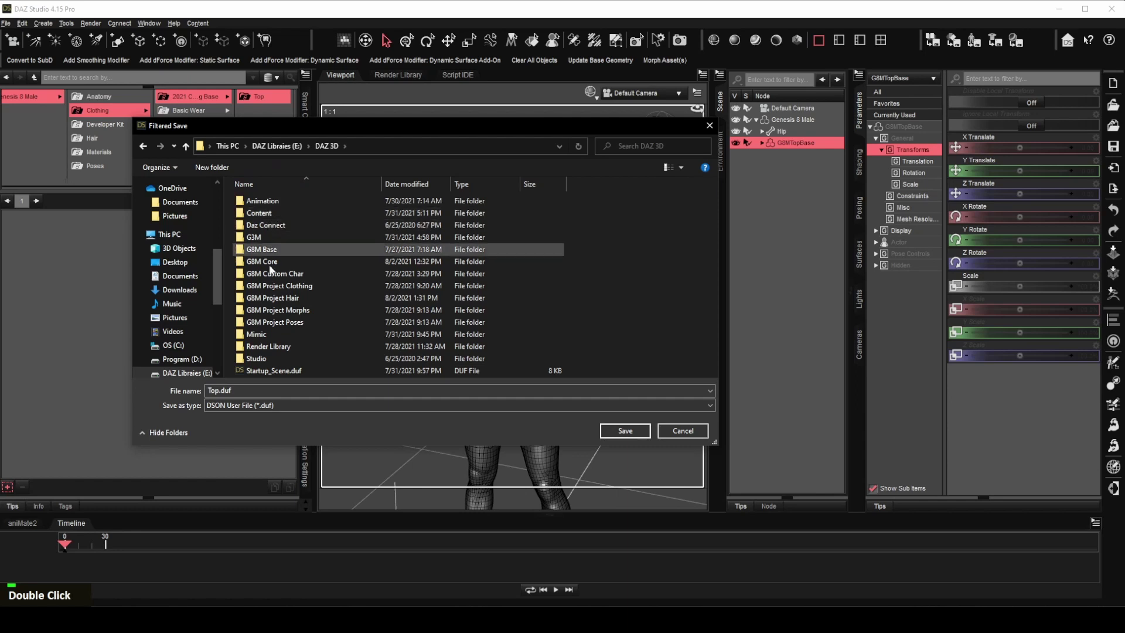
double_click(287, 247)
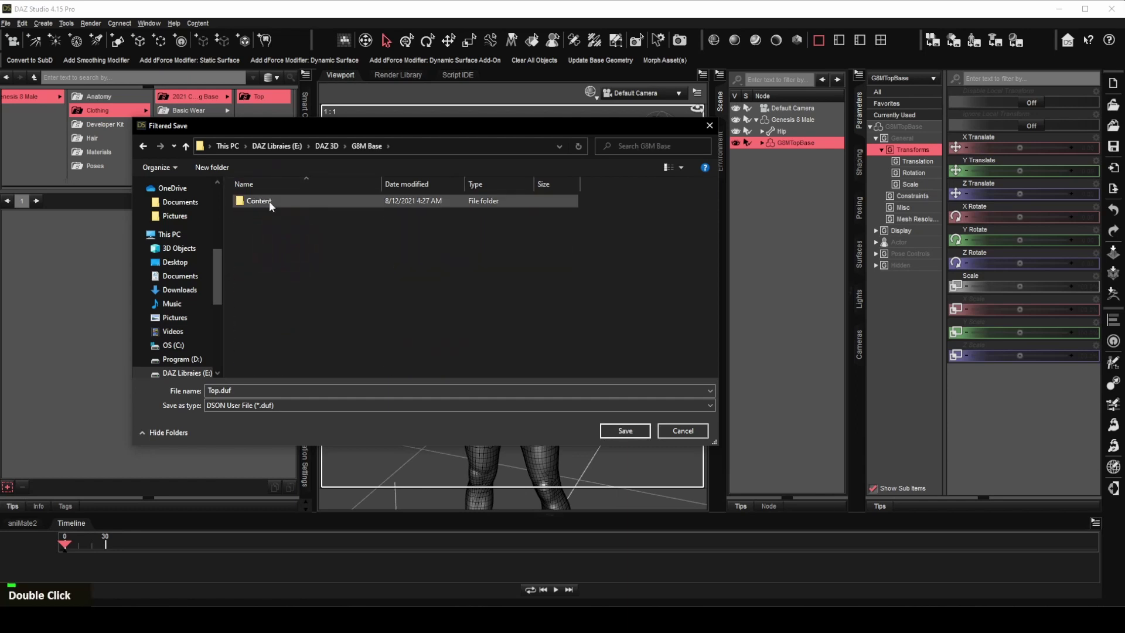
double_click(269, 200)
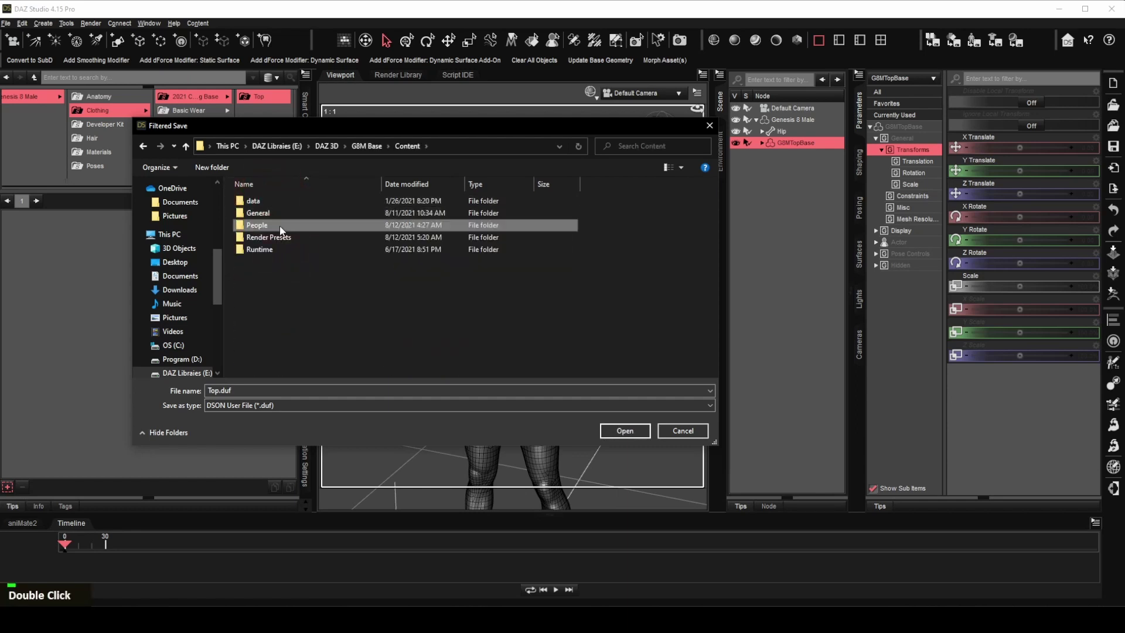
double_click(280, 226)
double_click(288, 200)
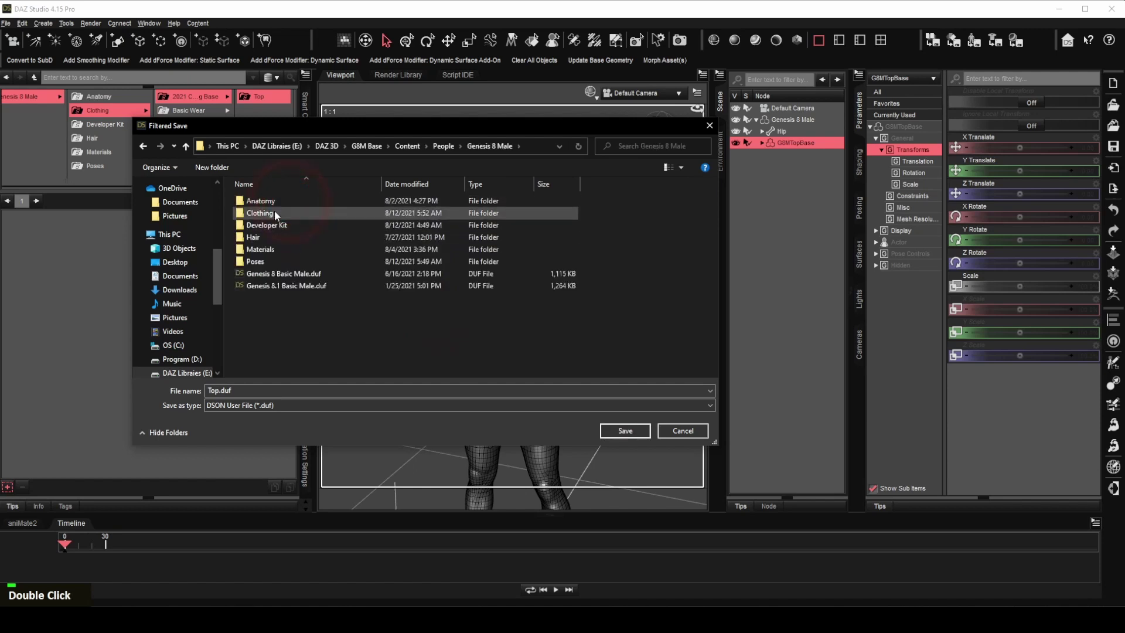
double_click(275, 213)
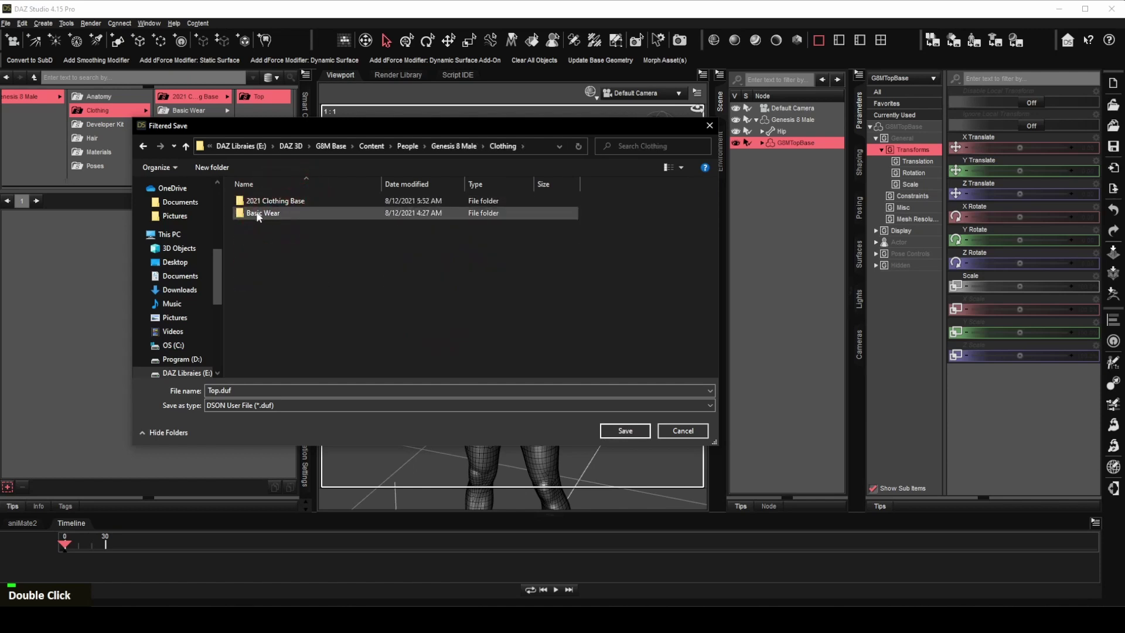
left_click(304, 199)
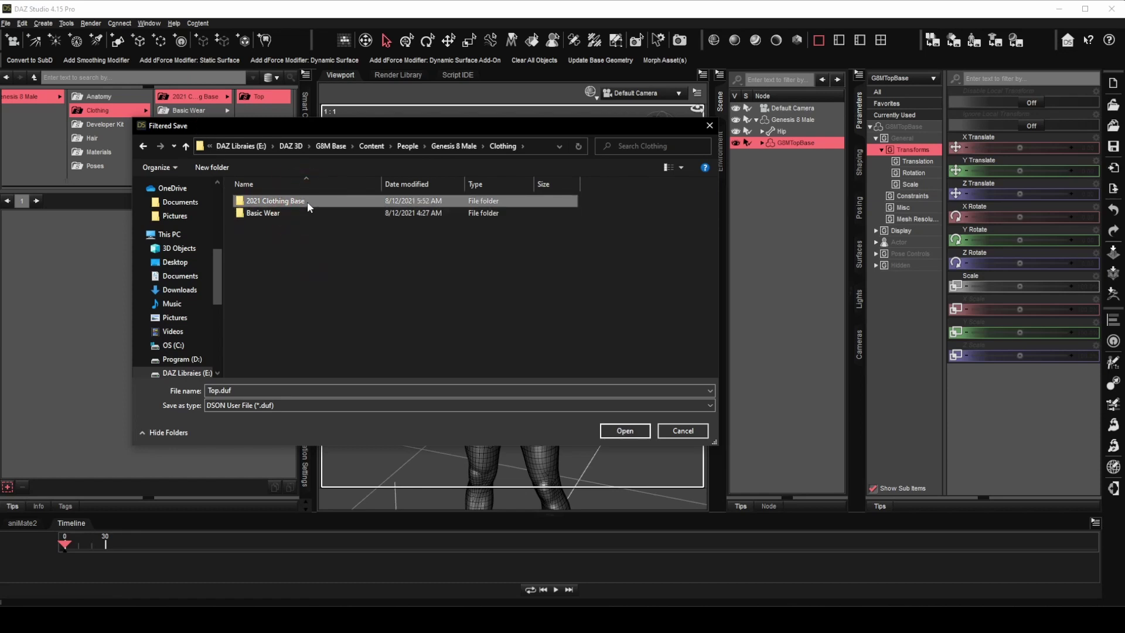
double_click(308, 202)
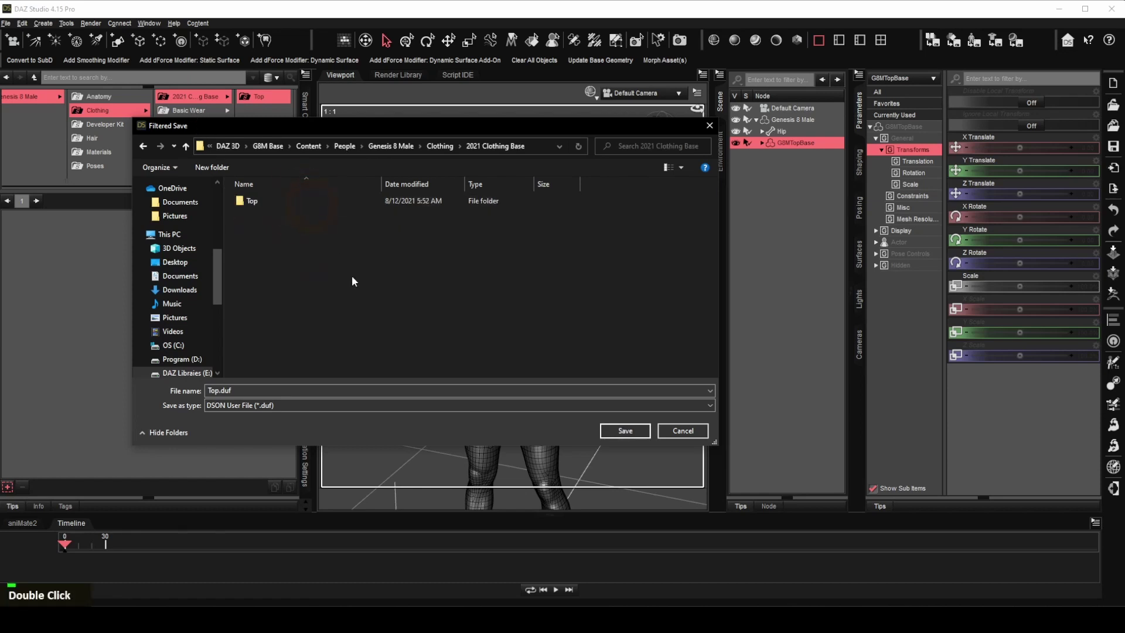
double_click(284, 201)
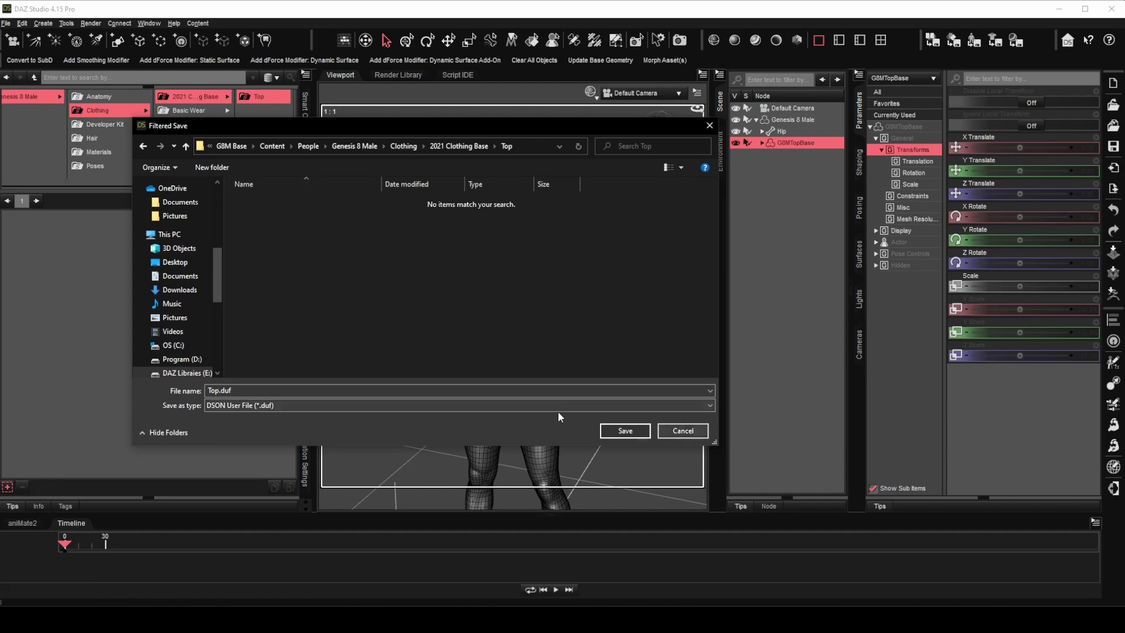
left_click(685, 430)
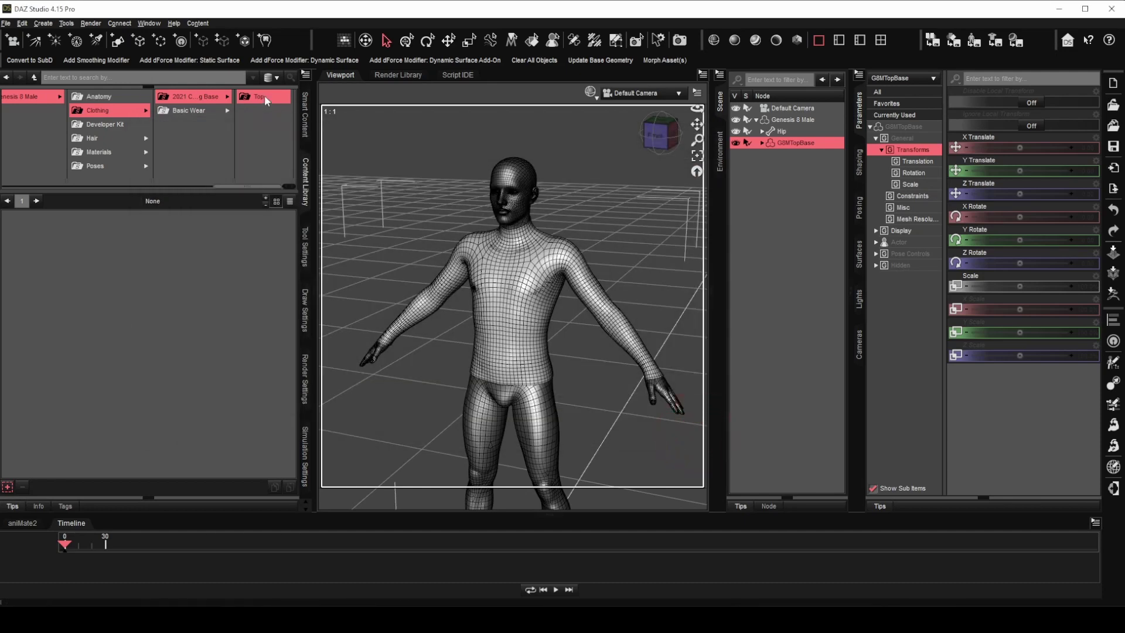
Step: Browse to the Top folder's location in File Explorer, copy its full path, and close the window
right_click(265, 99)
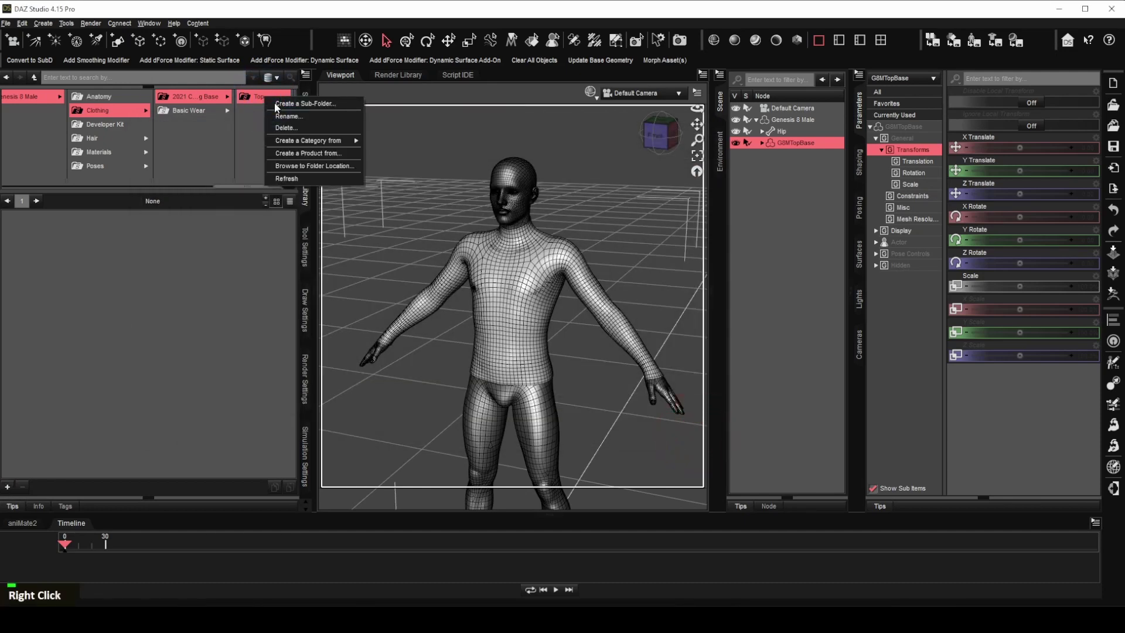
left_click(322, 165)
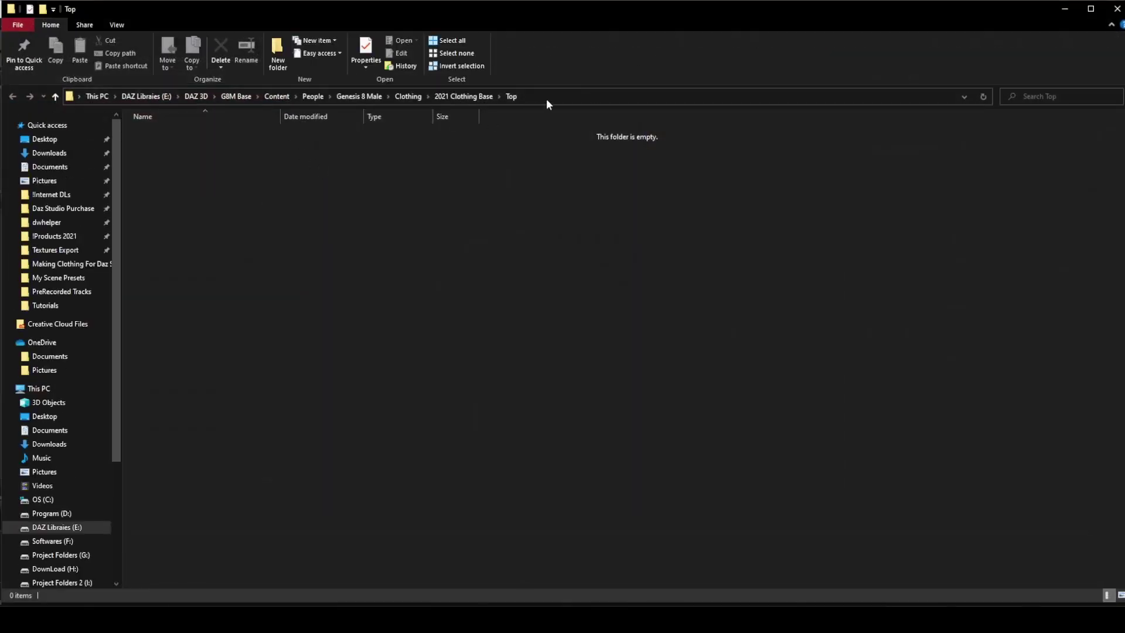
left_click(548, 96)
key("ctrl")
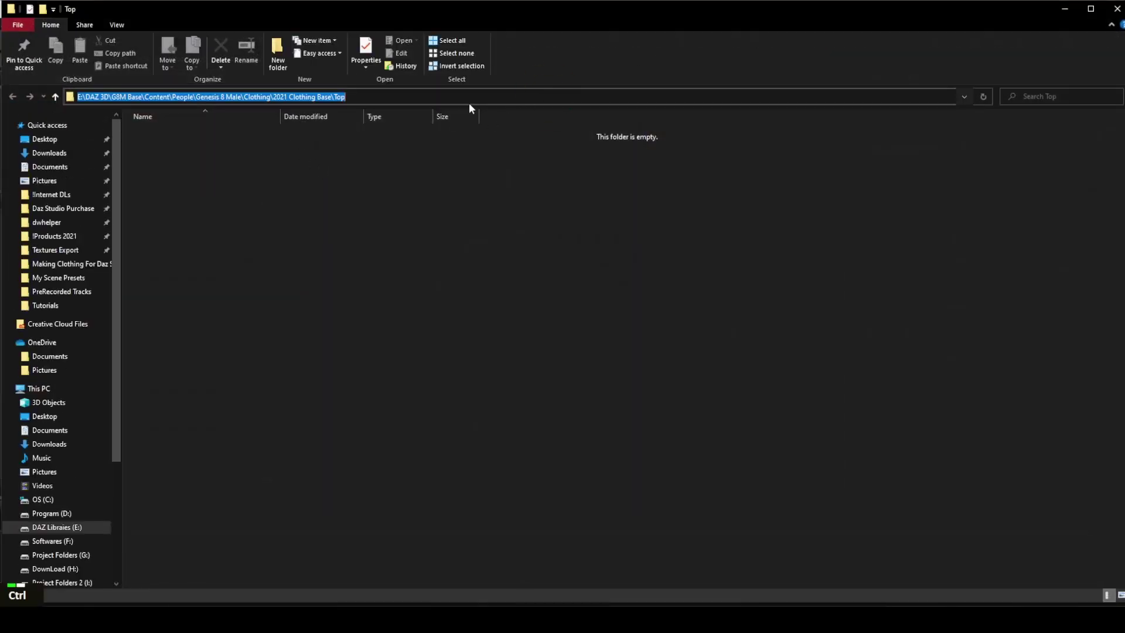
key("ctrl+c")
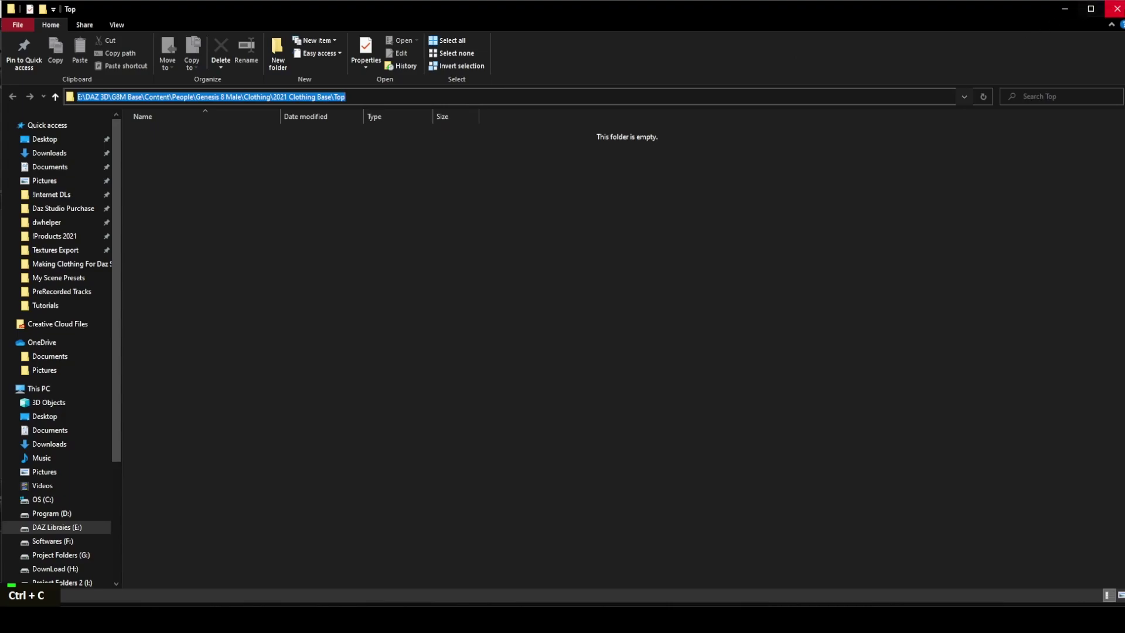
left_click(1116, 10)
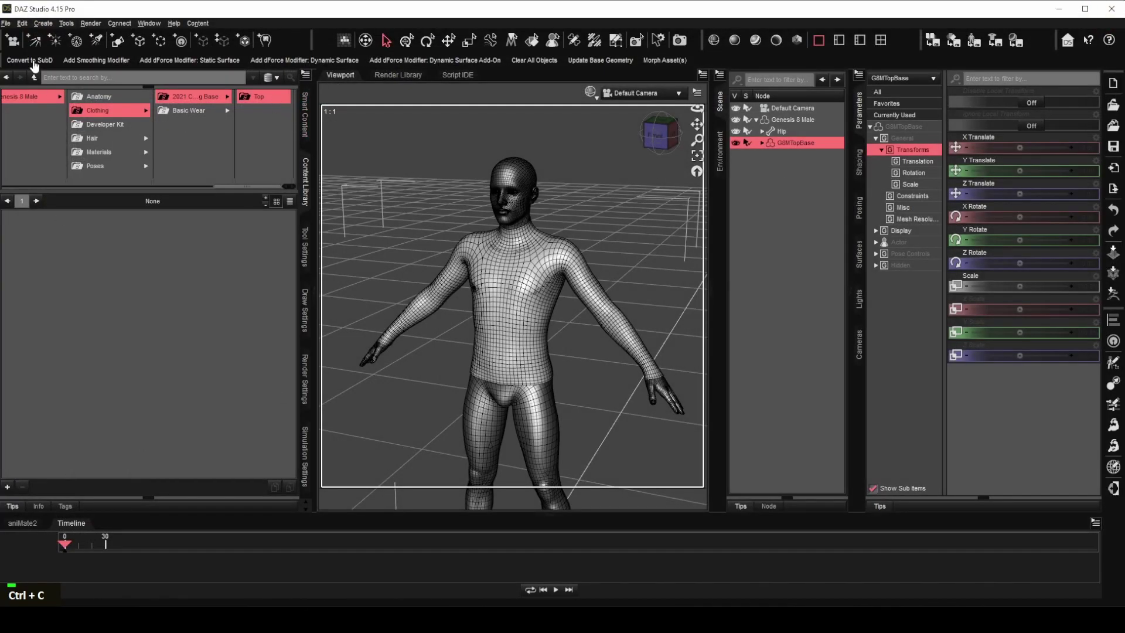
Step: Start saving the shirt as a Figure/Prop support asset and go to the copied Top folder path
left_click(6, 23)
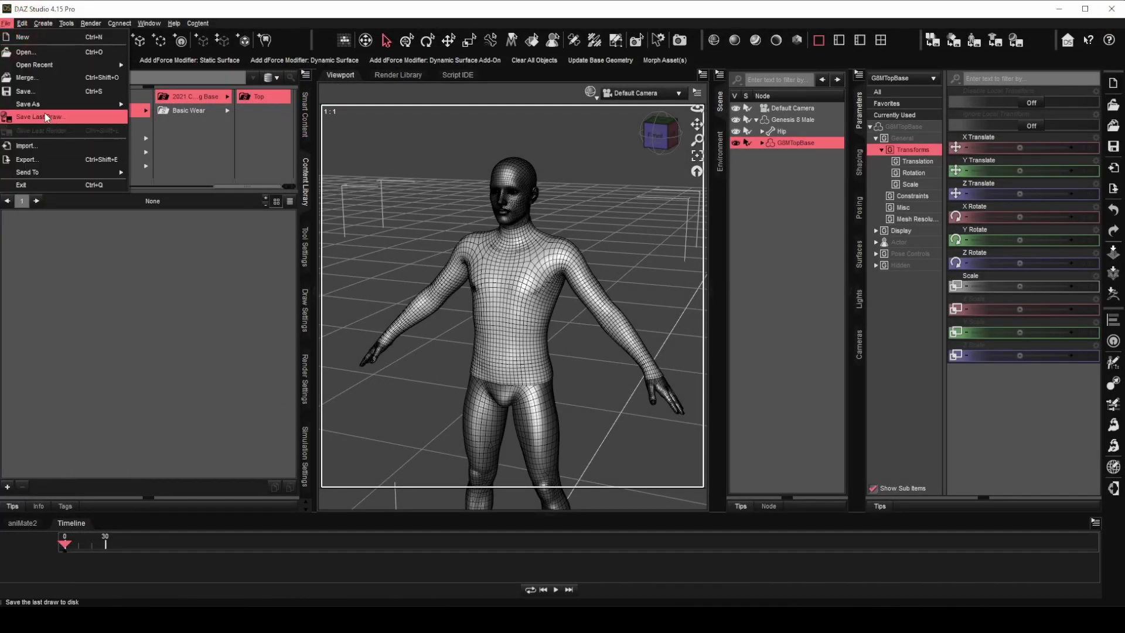
mouse_move(221, 357)
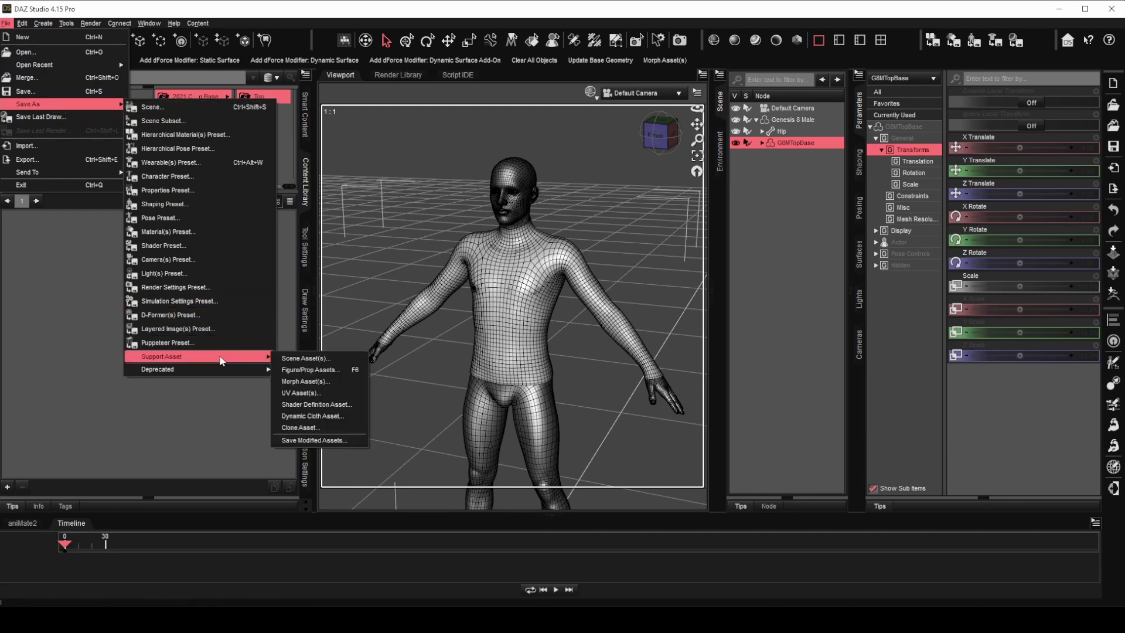
left_click(347, 368)
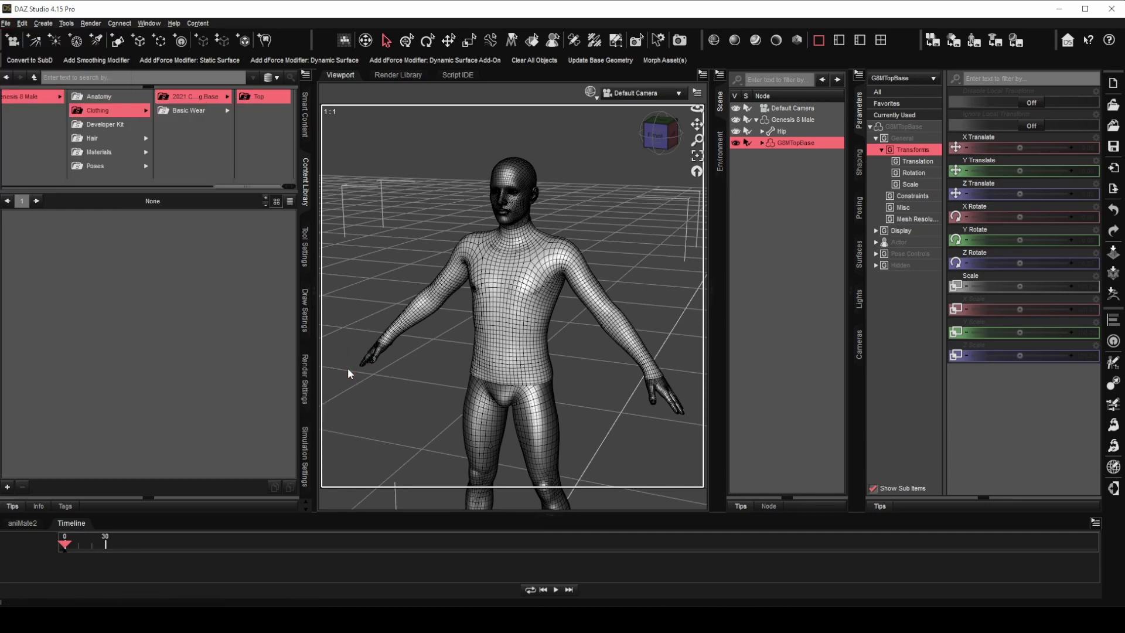
left_click(456, 141)
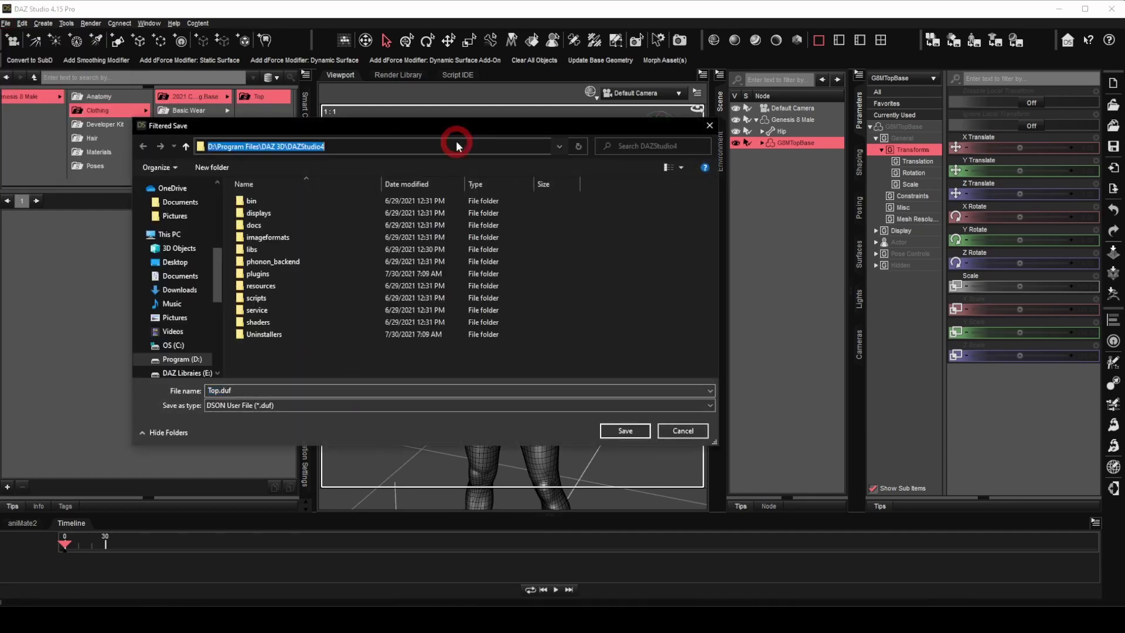
key("ctrl+v")
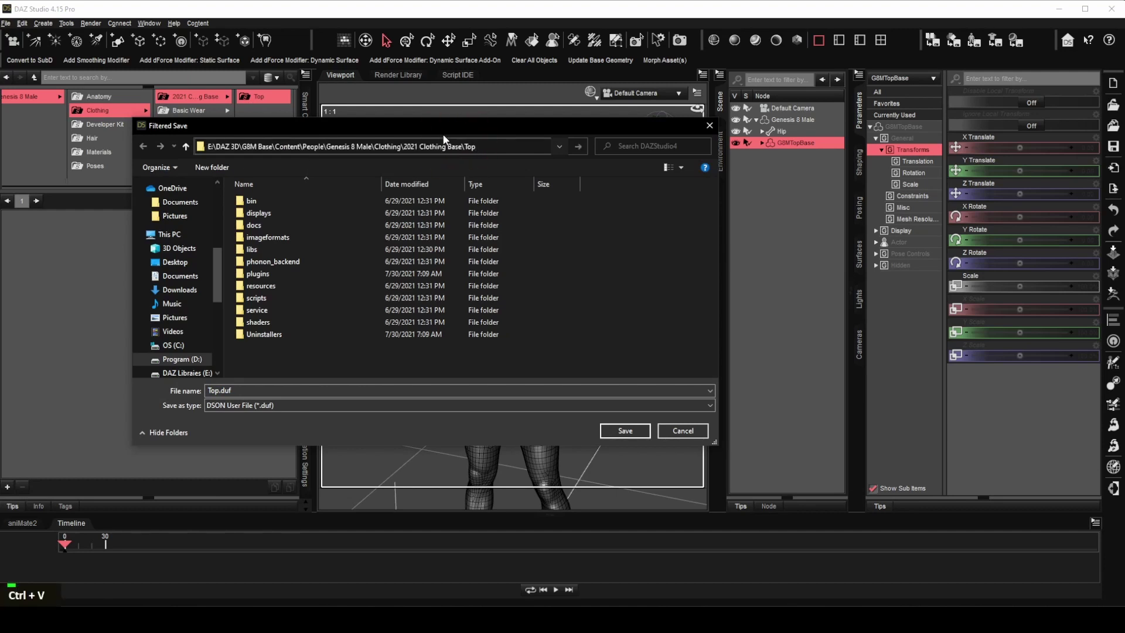
key("Return")
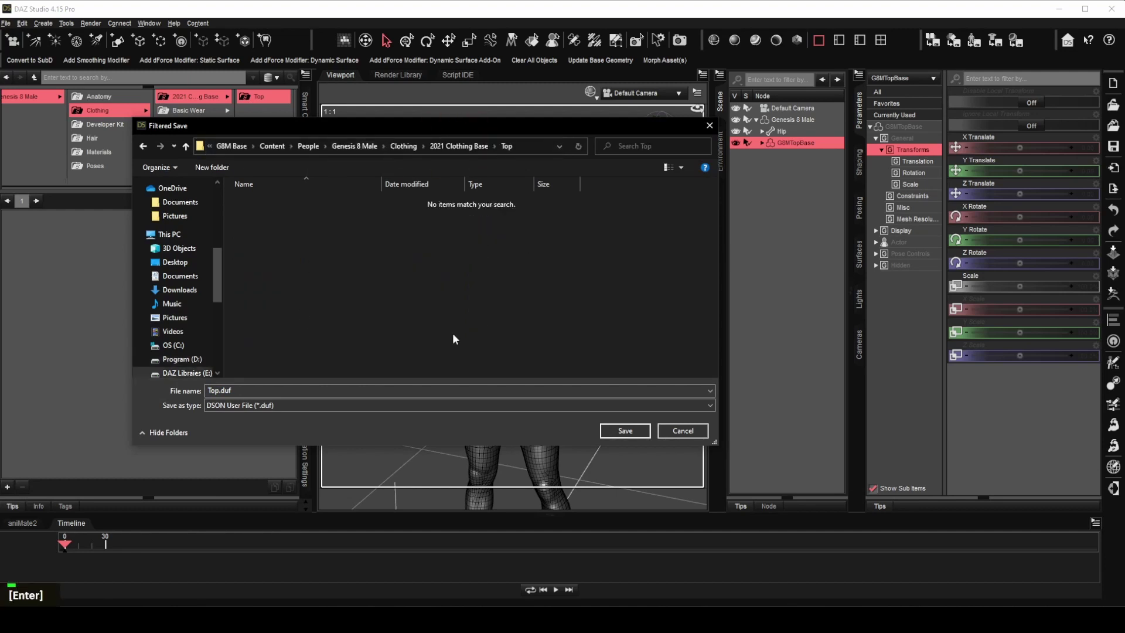
Step: Name the asset file G8MTopBase and save it as a DSON User File
double_click(220, 390)
type("G8M")
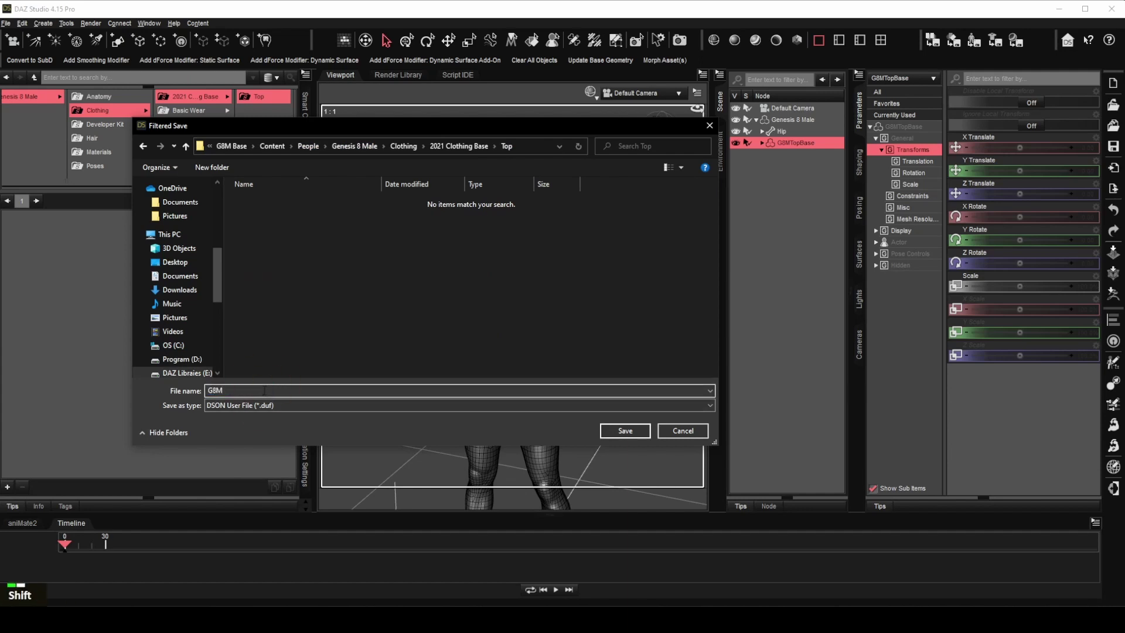
type("TopBae")
key("BackSpace")
type("se")
left_click(633, 432)
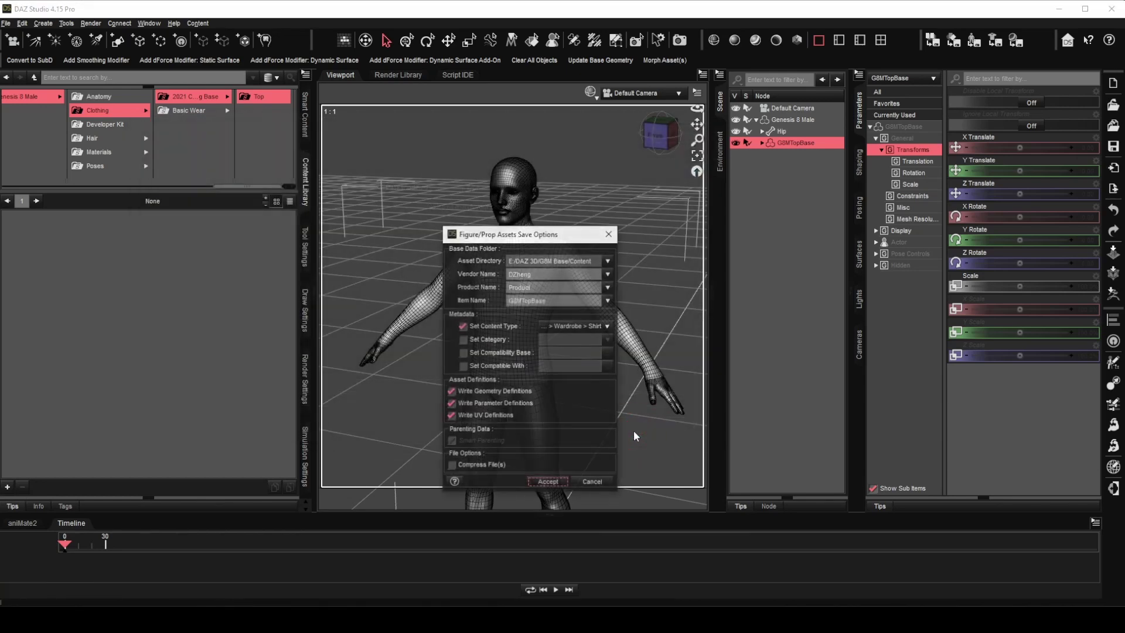
Step: Set the asset's product name to 2021 Clothing Base and accept the Figure/Prop save options
left_click_drag(552, 235, 625, 143)
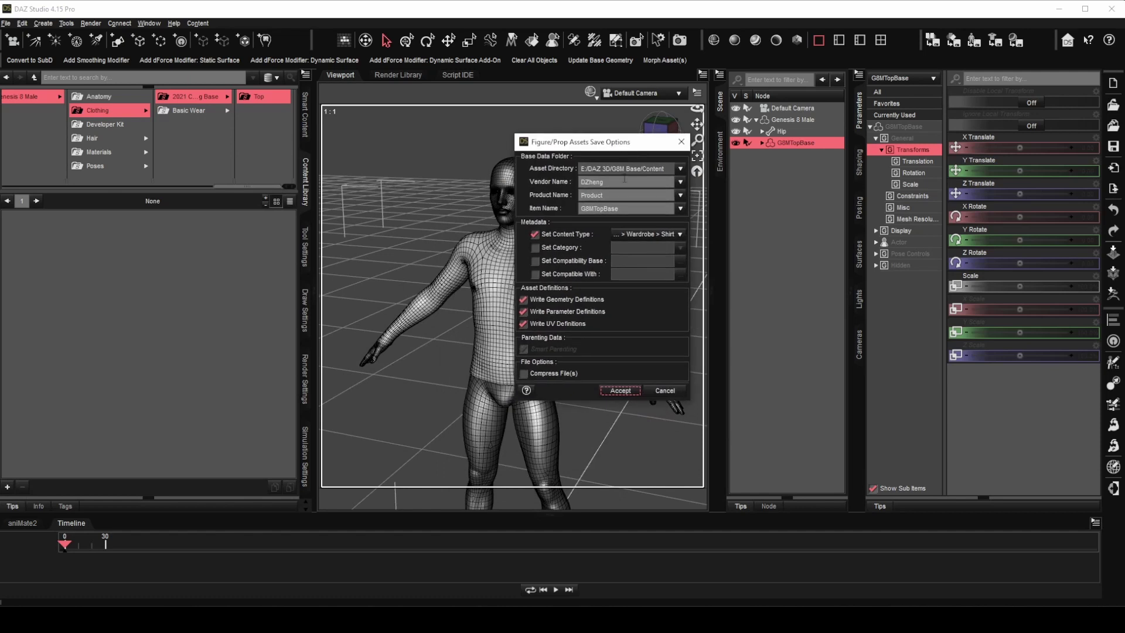
left_click_drag(641, 182, 582, 182)
left_click(635, 196)
double_click(633, 196)
type("2021")
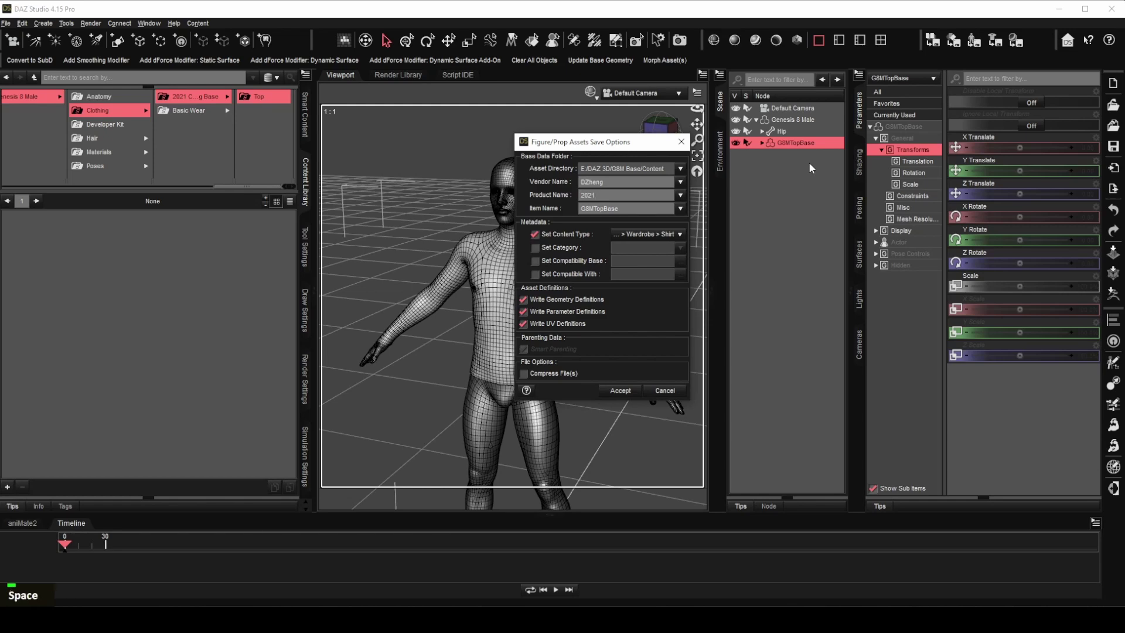
key("shift")
type("Clothing Base")
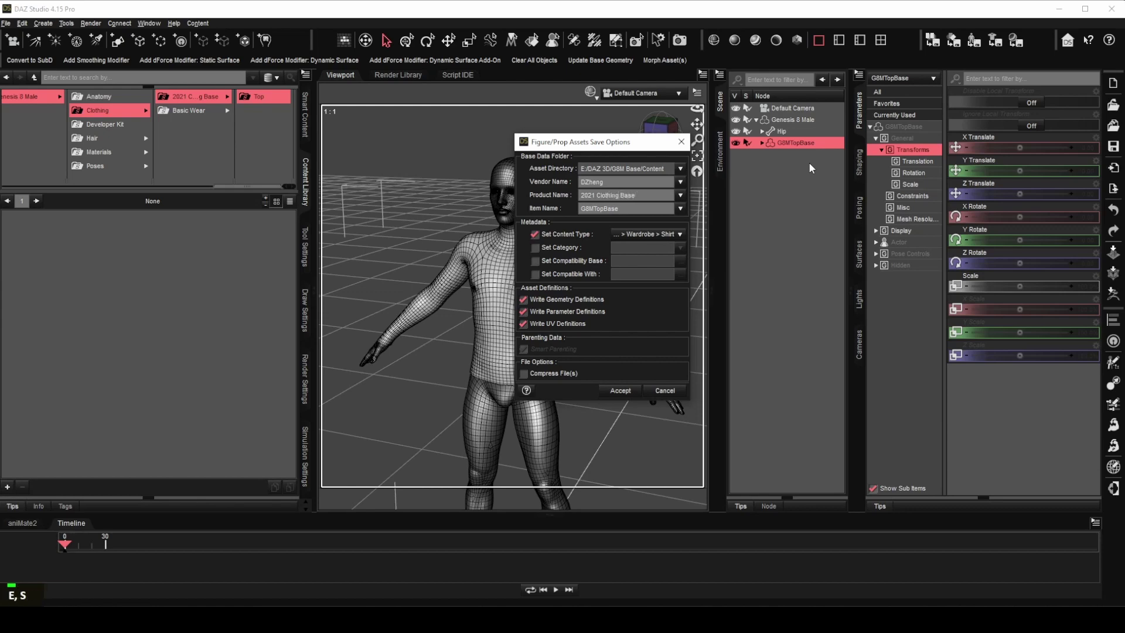
left_click(622, 391)
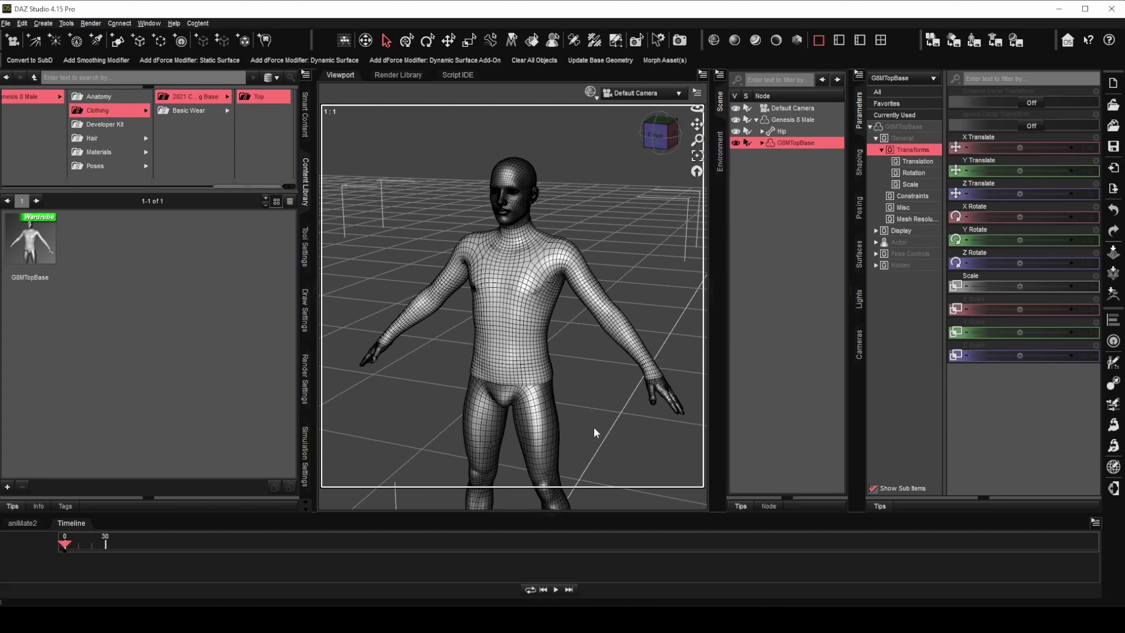
Step: Switch the viewport to UV View and set it to View by Node to inspect the shirt's UV layout
key("F9")
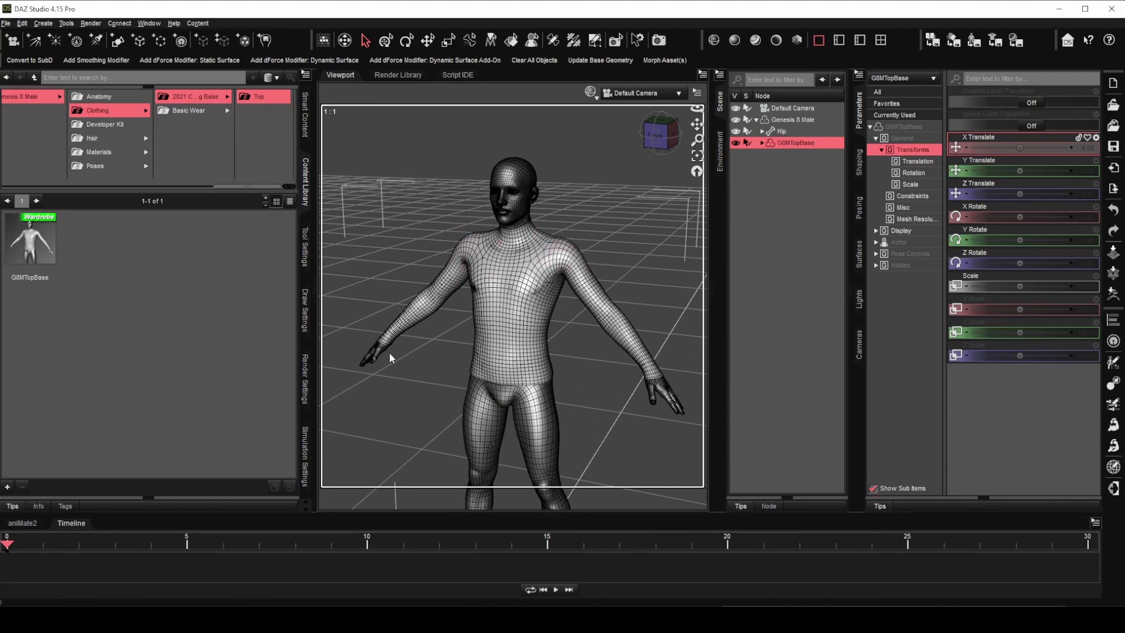
left_click(635, 93)
left_click(628, 202)
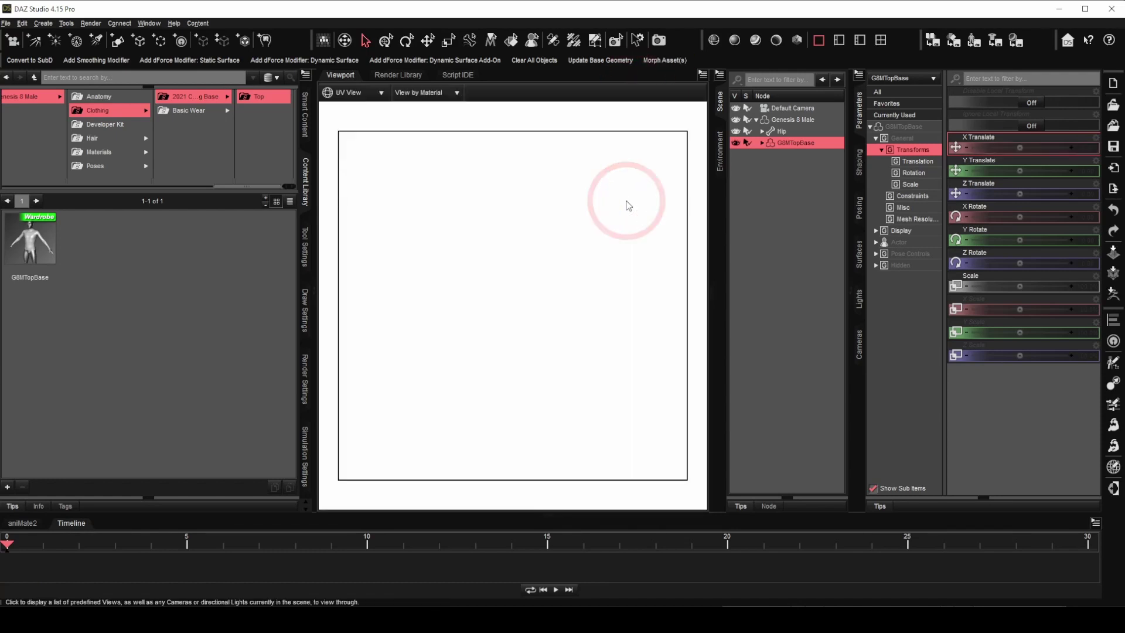
left_click(437, 92)
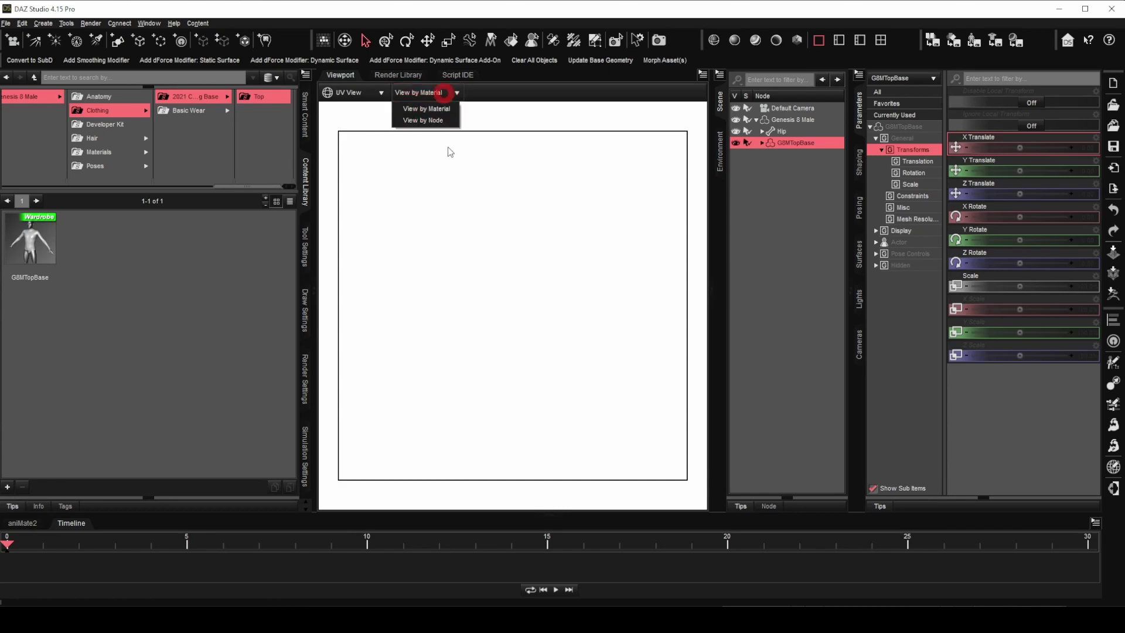
left_click(437, 121)
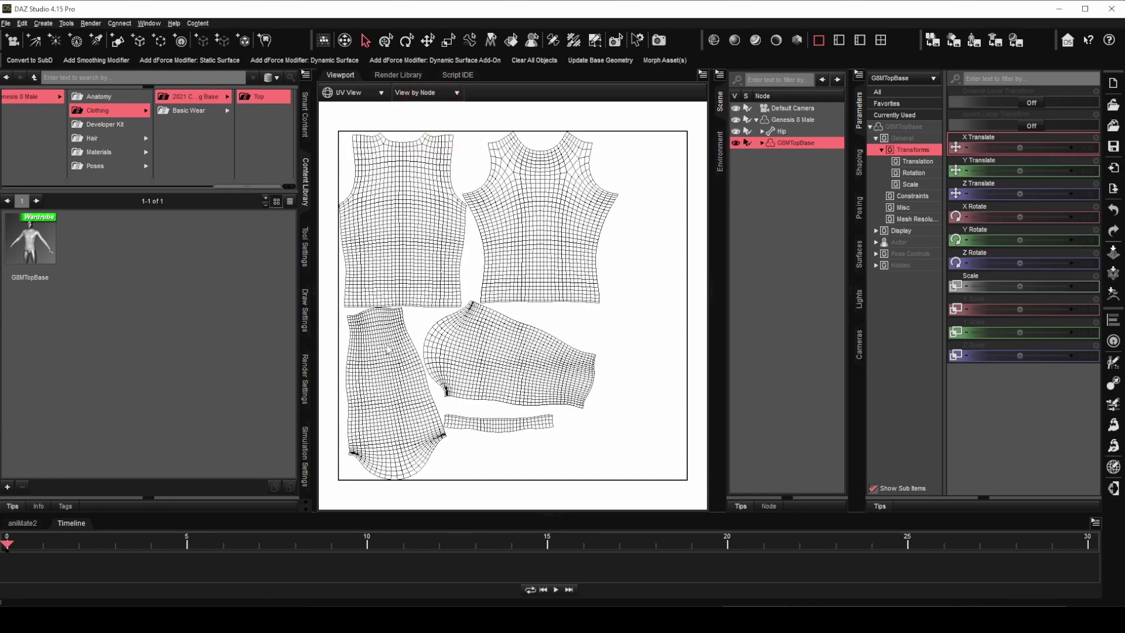